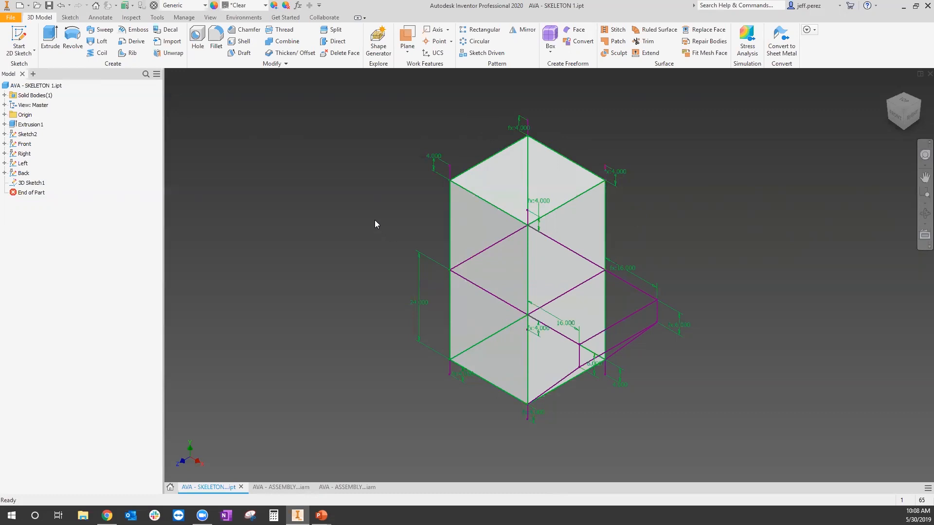
# Step: Switch to AVA - ASSEMBLY 1.iam, set the selection filter to Part Priority and clear the current selection
pyautogui.click(270, 487)
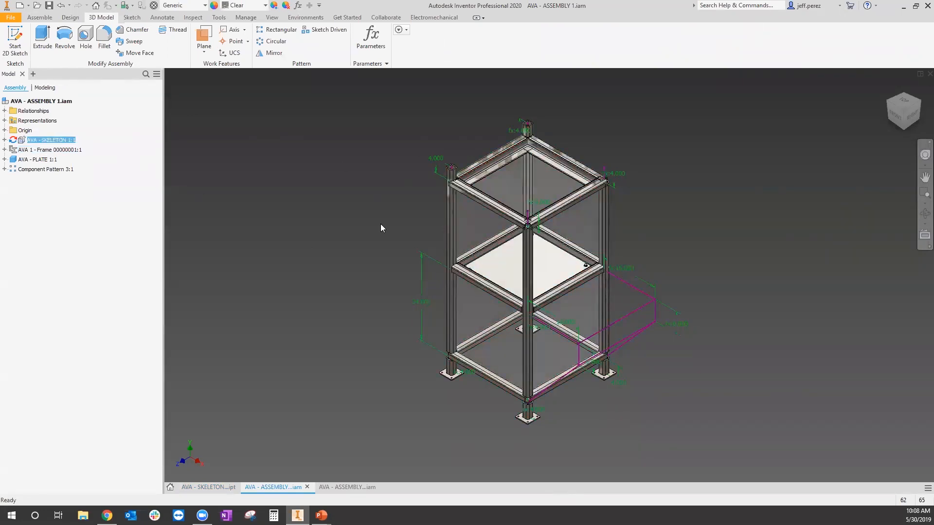
pyautogui.keyDown('shift'); pyautogui.rightClick(358, 167); pyautogui.keyUp('shift')
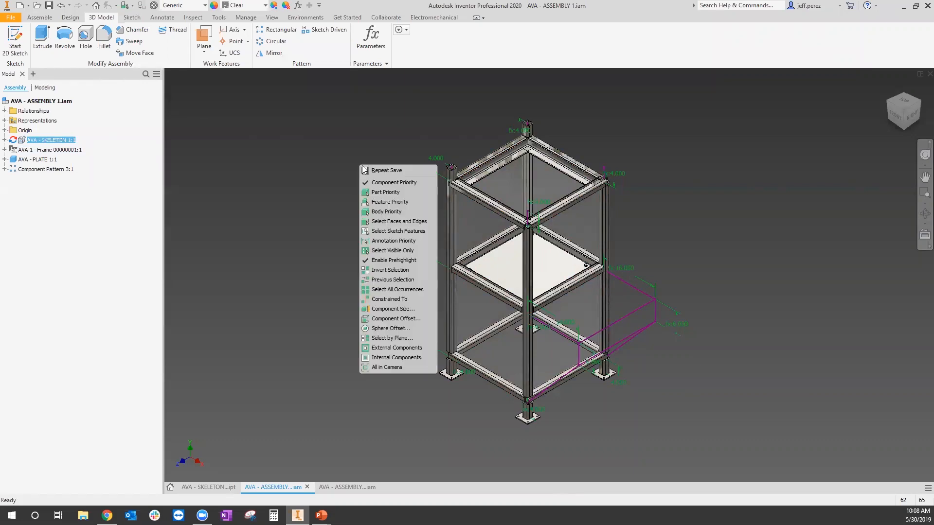
pyautogui.click(382, 192)
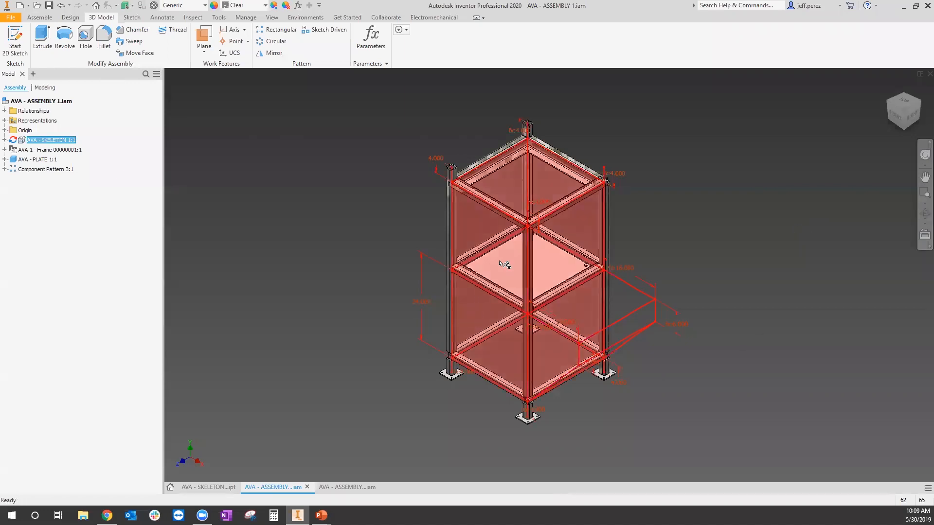
pyautogui.click(324, 314)
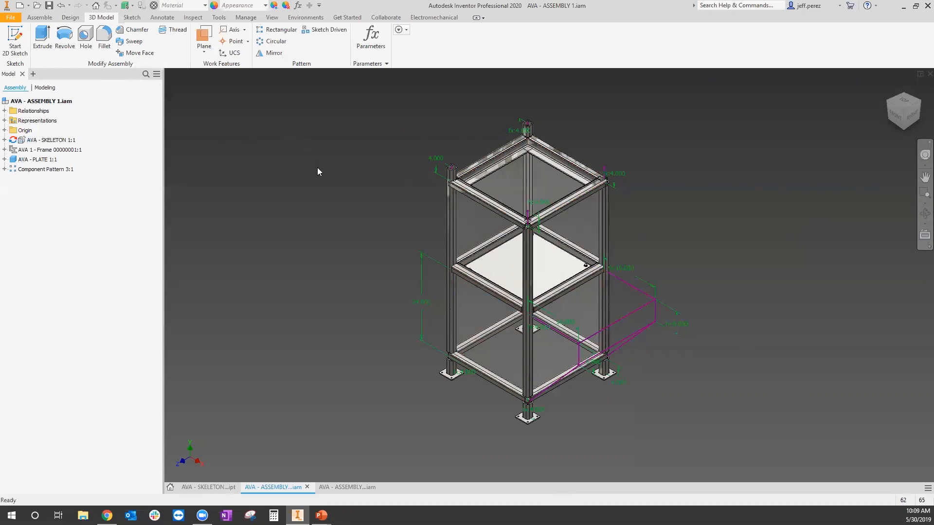
# Step: Browse the project files to the Parts folder inside the Sub-Assemblies folder of AVA Assembly 1
pyautogui.click(71, 17)
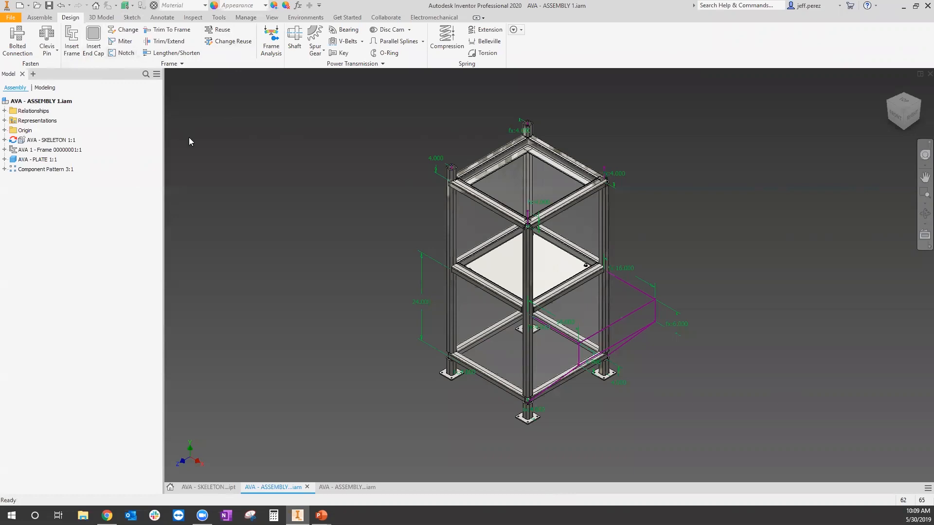
pyautogui.click(36, 7)
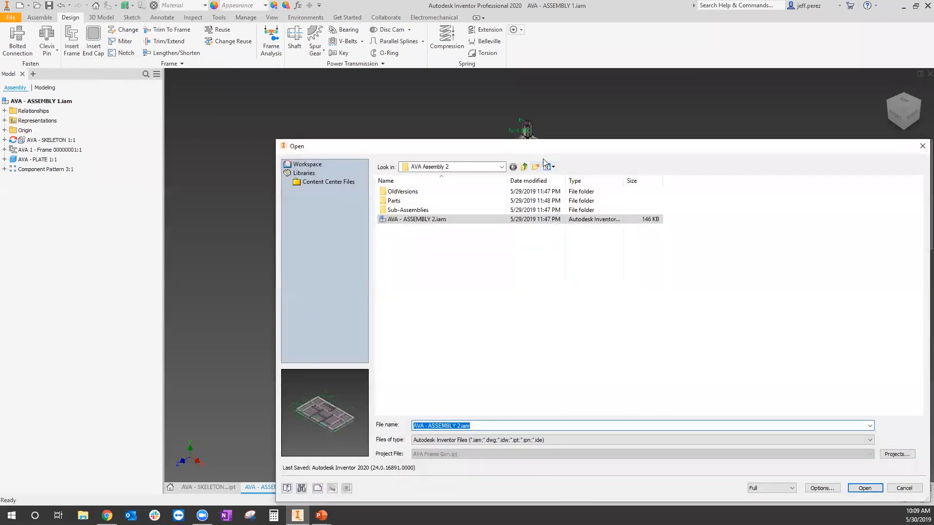
pyautogui.moveTo(552, 150); pyautogui.dragTo(475, 90)
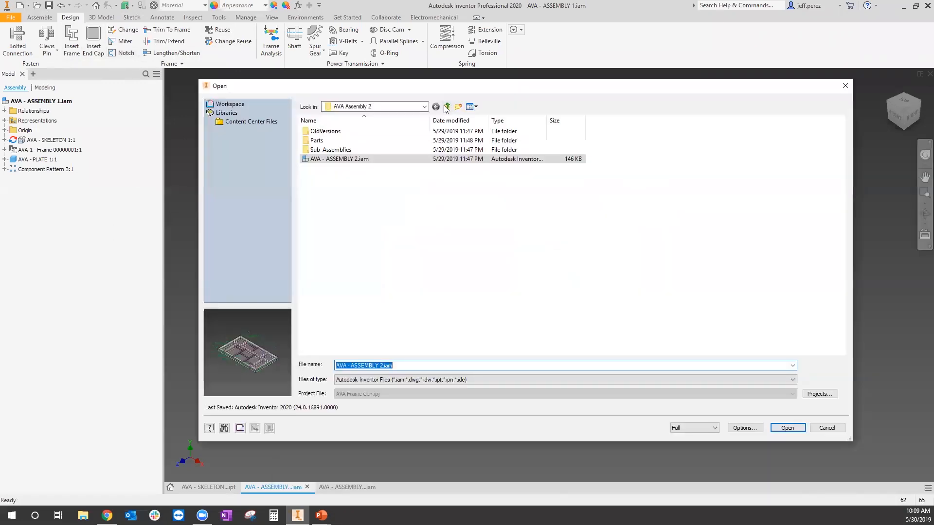
pyautogui.click(446, 107)
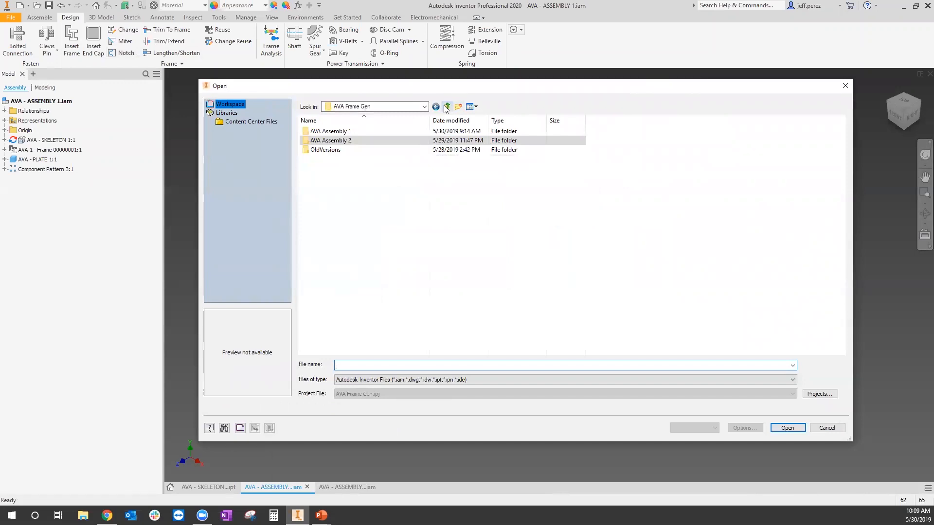
pyautogui.doubleClick(312, 134)
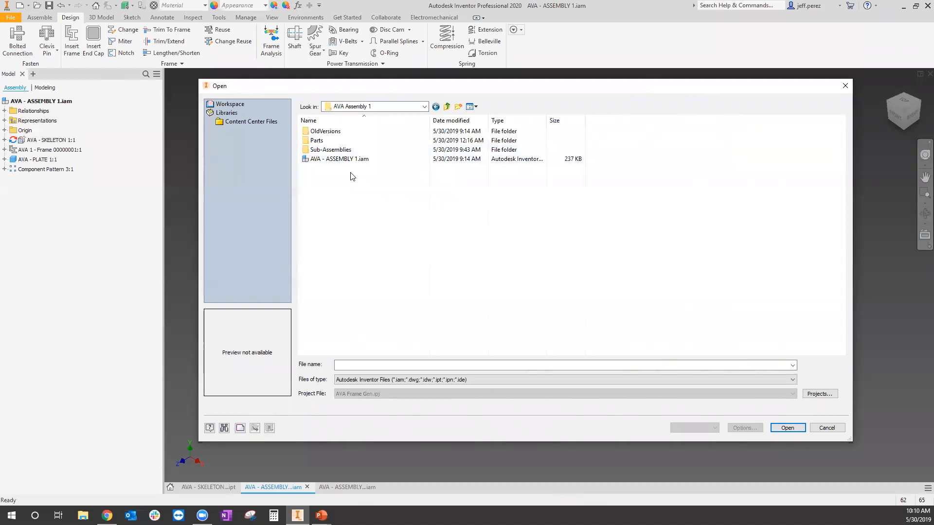
pyautogui.doubleClick(320, 150)
pyautogui.doubleClick(323, 141)
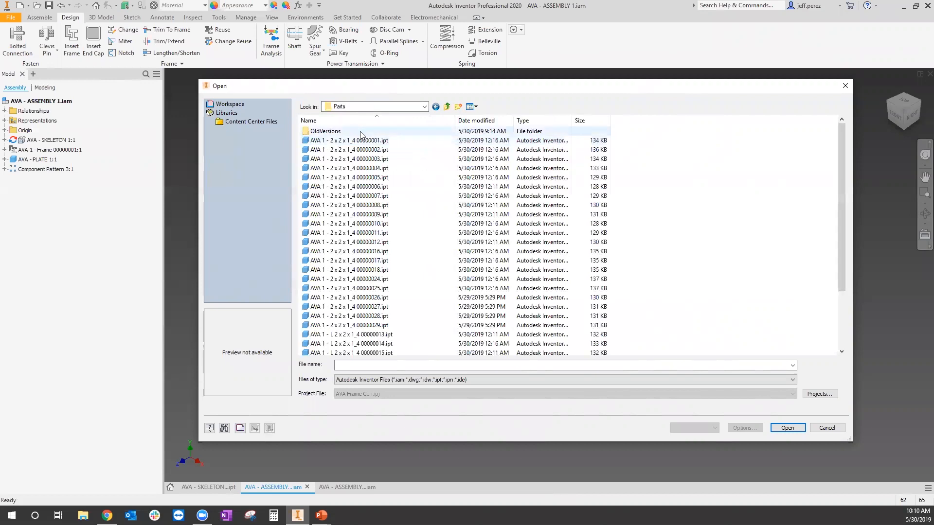
# Step: Examine the tube, angle and plate part files stored in the Parts folder of AVA Assembly 1's Sub-Assemblies
pyautogui.scroll(-3, 370, 156)
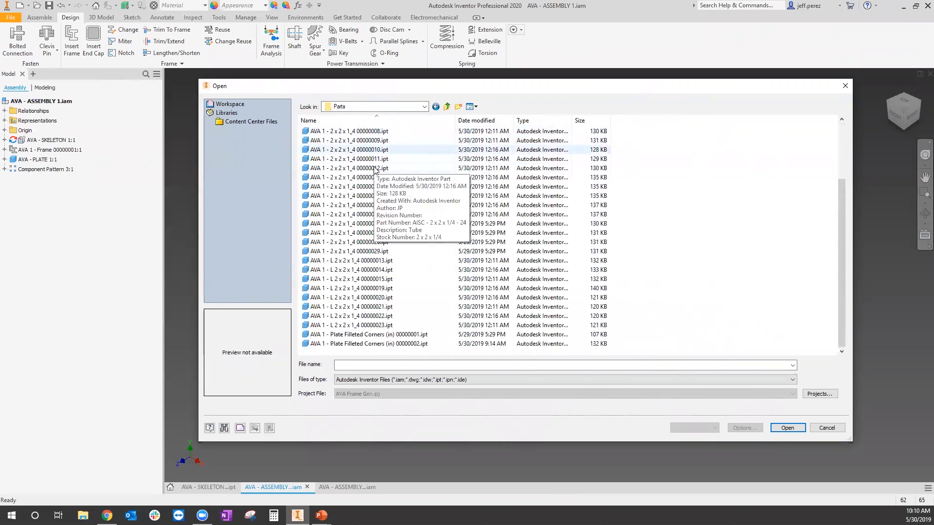
pyautogui.scroll(1, 361, 201)
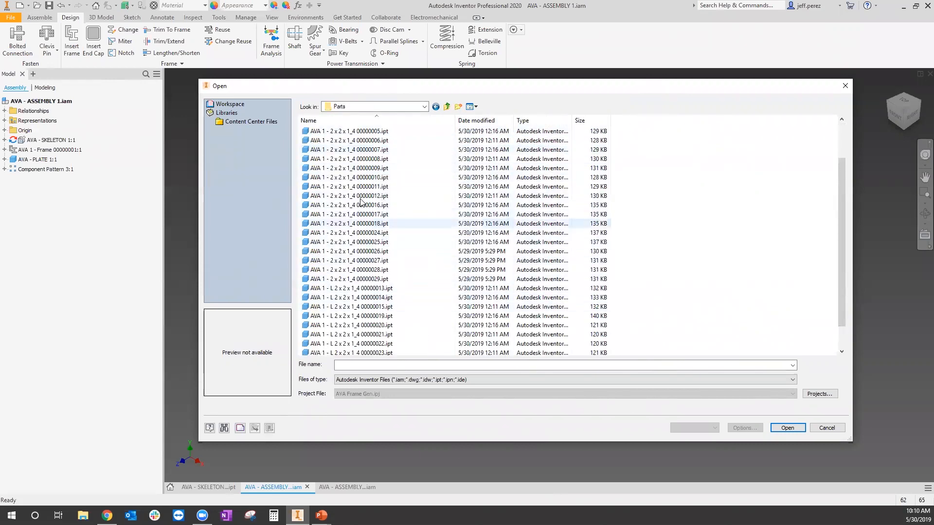
pyautogui.scroll(1, 361, 201)
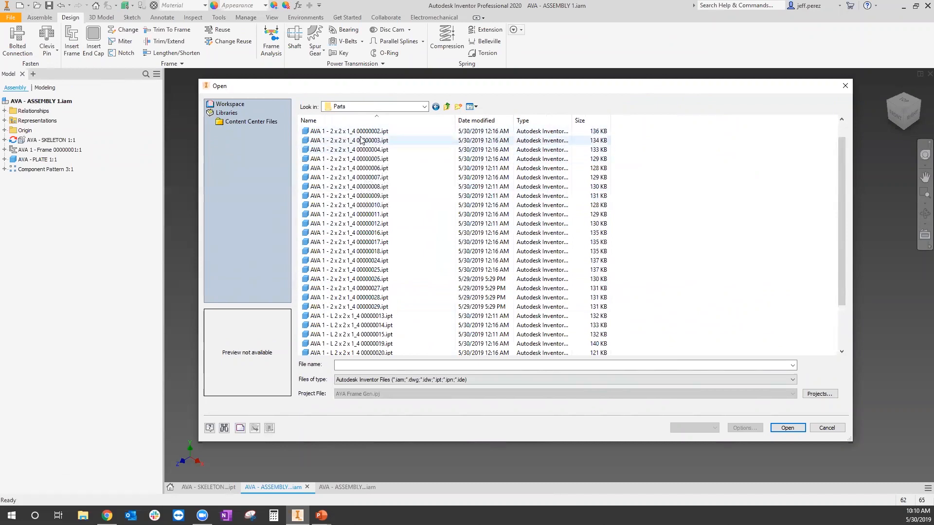
pyautogui.scroll(-1, 361, 178)
pyautogui.scroll(-1, 350, 187)
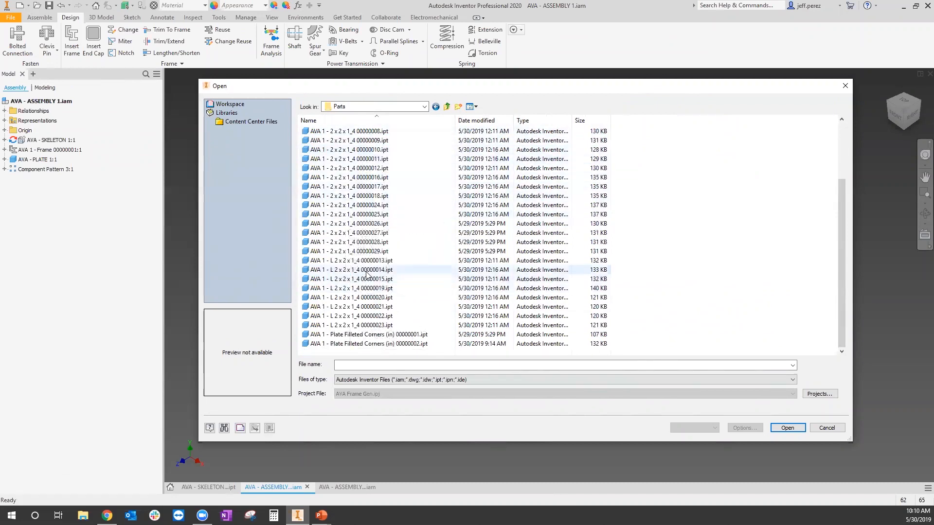
pyautogui.scroll(2, 371, 214)
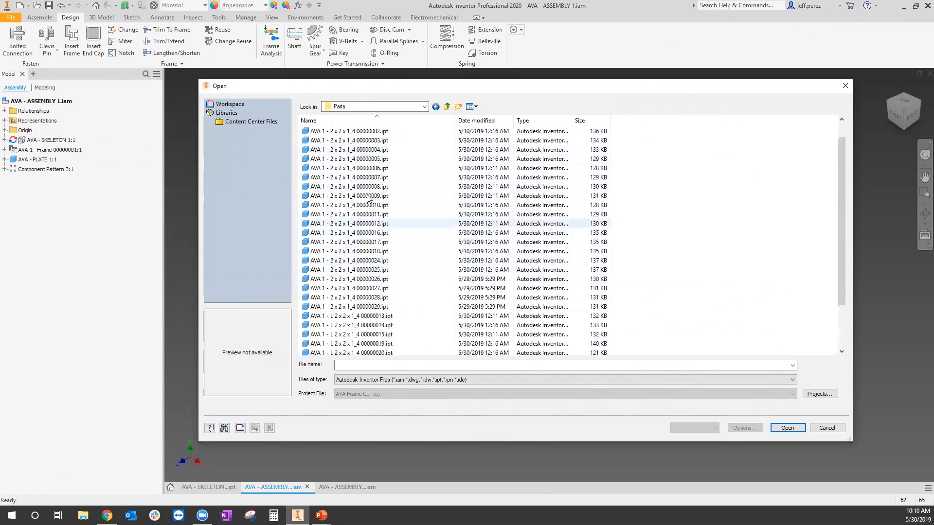
pyautogui.scroll(1, 377, 148)
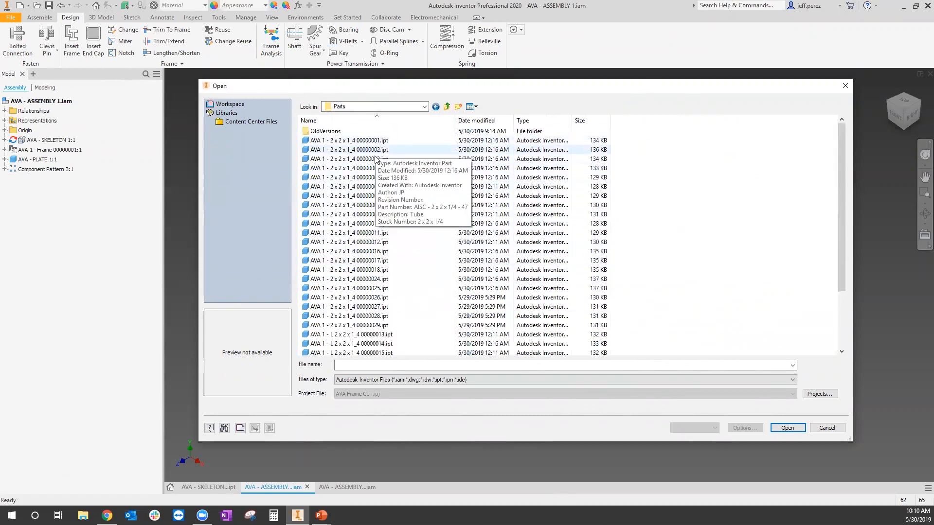
# Step: Return to the AVA Frame Gen workspace folder and create a new folder there
pyautogui.click(447, 107)
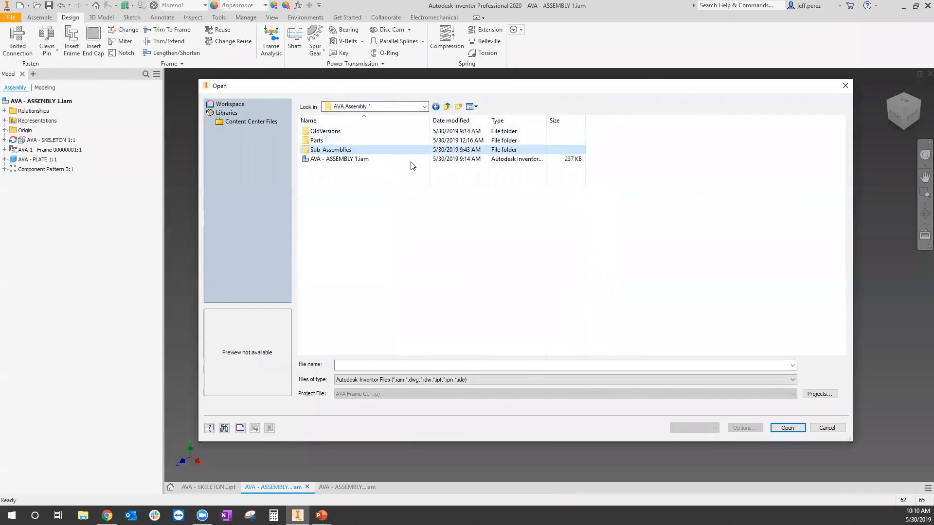
pyautogui.click(447, 107)
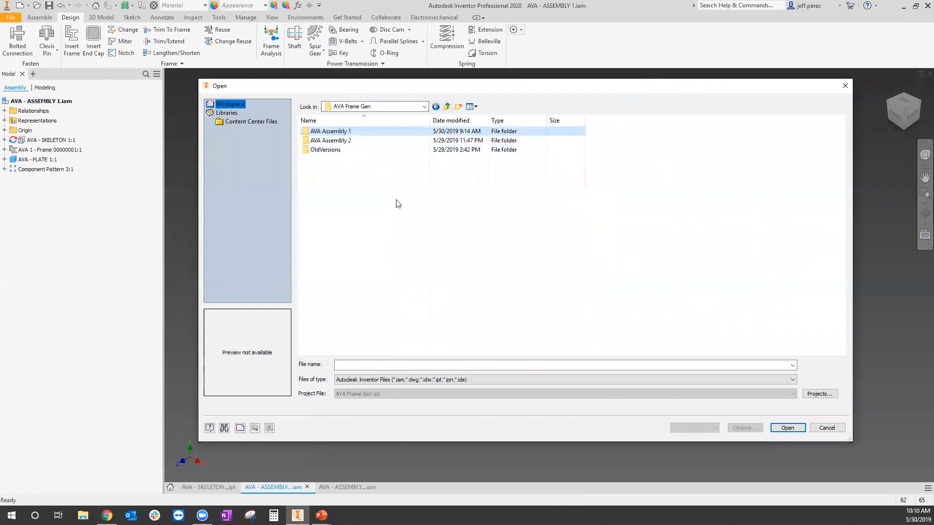
pyautogui.click(459, 107)
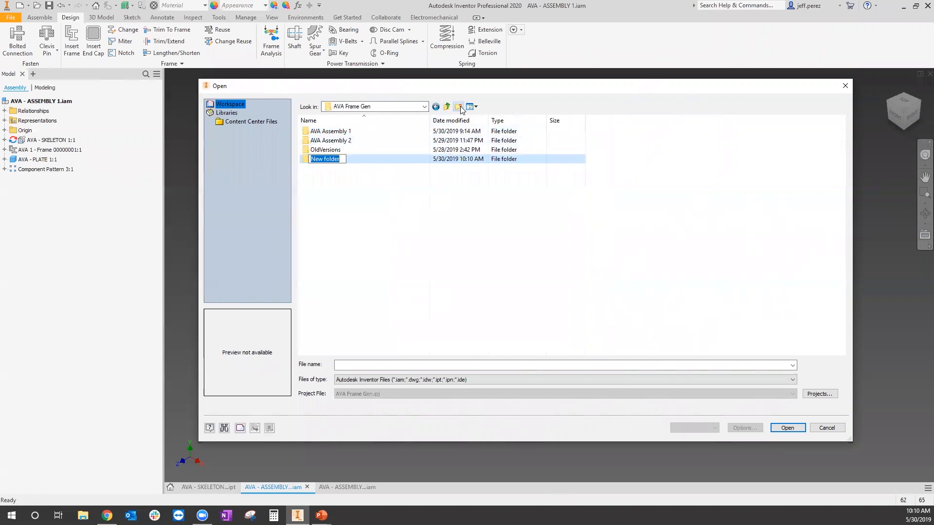
# Step: Try to name the new folder AVA Assembly 2
pyautogui.write('AVA Assembly 2')
pyautogui.press('Return')
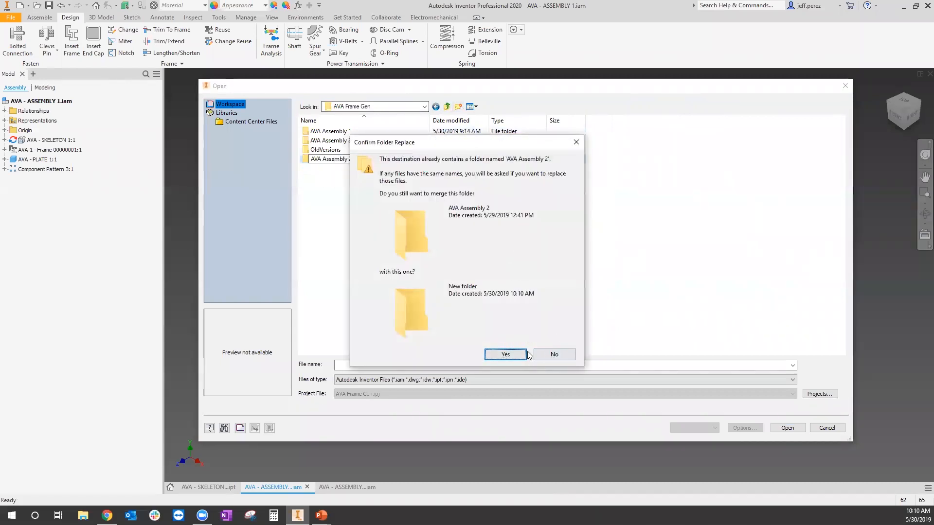
pyautogui.click(552, 355)
# Step: Rename the new folder in AVA Frame Gen as AVA Assembly 3 and open it
pyautogui.click(346, 161)
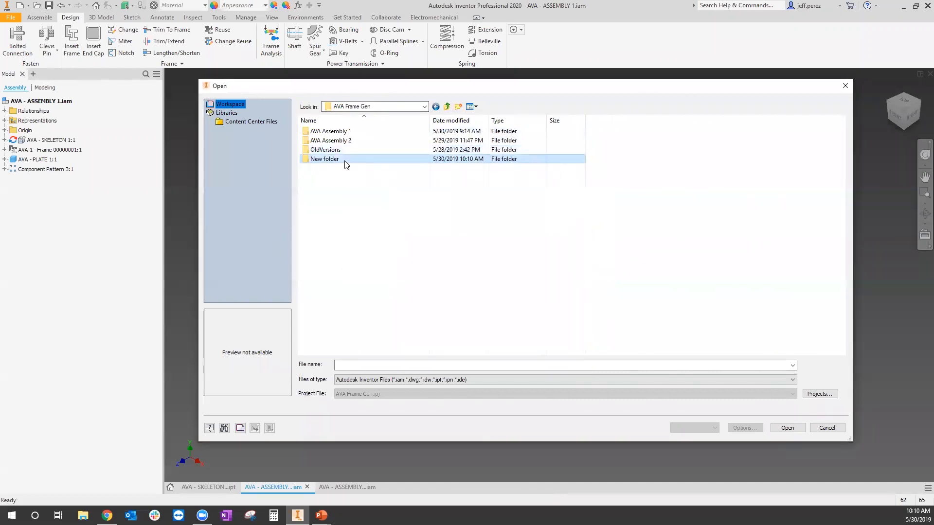
pyautogui.click(340, 159)
pyautogui.write('AVA Assembly 3')
pyautogui.press('Return')
pyautogui.press('Return')
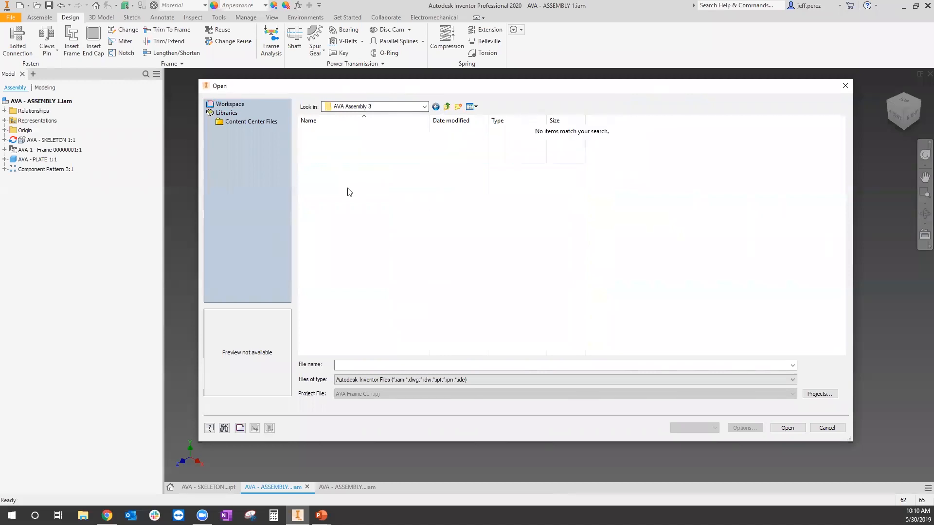
# Step: Create a folder named Parts inside the AVA Assembly 3 folder
pyautogui.click(457, 107)
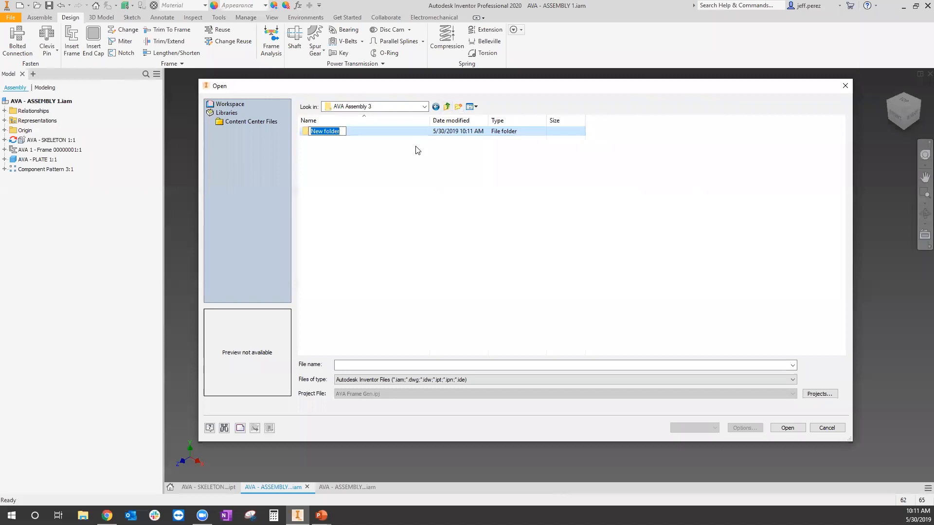
pyautogui.write('Parts')
pyautogui.press('Return')
# Step: Create a folder named Sub-Assemblies beside the Parts folder in AVA Assembly 3
pyautogui.click(459, 106)
pyautogui.write('Sbu')
pyautogui.press('BackSpace')
pyautogui.press('BackSpace')
pyautogui.write('ub')
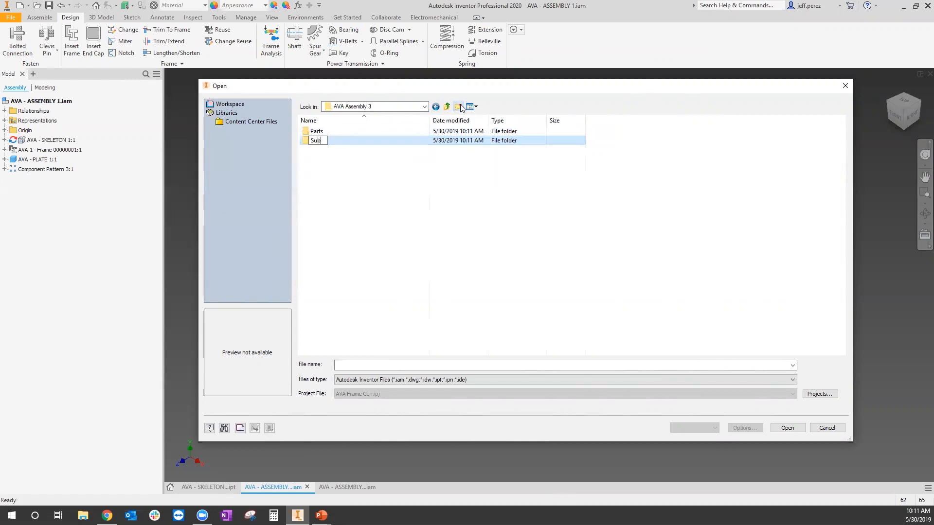
pyautogui.write('-Assemblies')
pyautogui.press('Return')
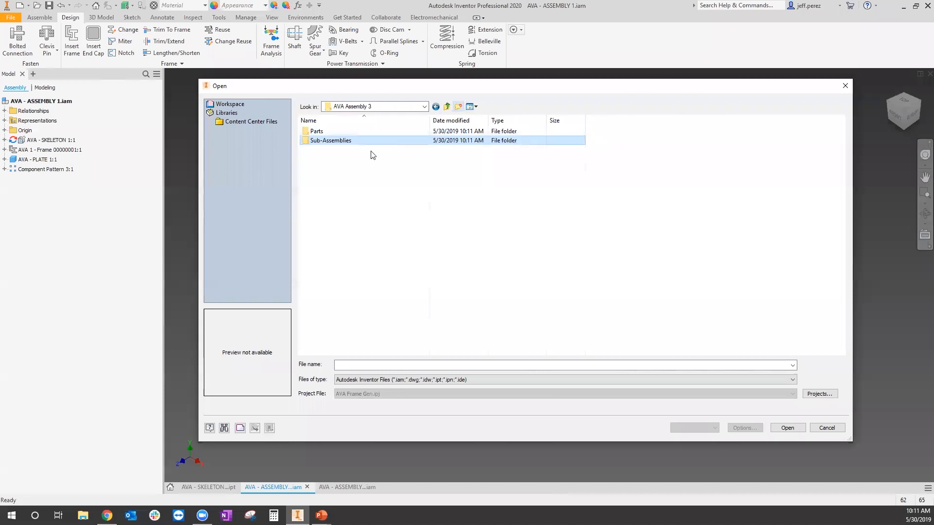
# Step: Create a folder named Parts inside the Sub-Assemblies folder of AVA Assembly 3
pyautogui.doubleClick(332, 142)
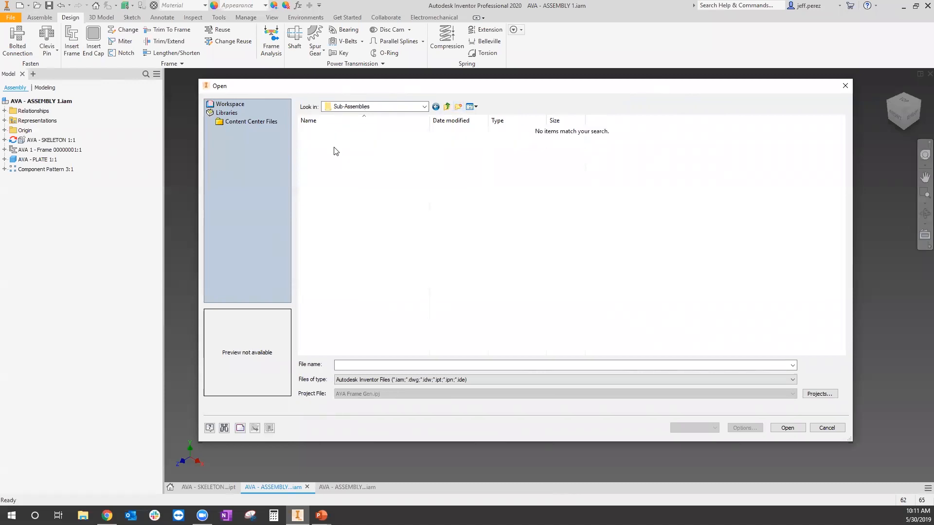
pyautogui.click(457, 107)
pyautogui.write('Pars')
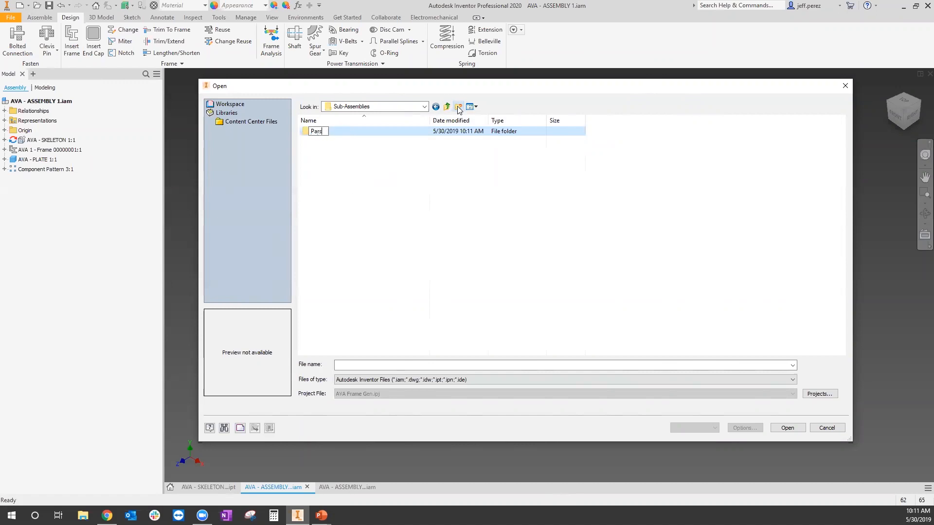
pyautogui.press('BackSpace')
pyautogui.write('ts')
pyautogui.press('Return')
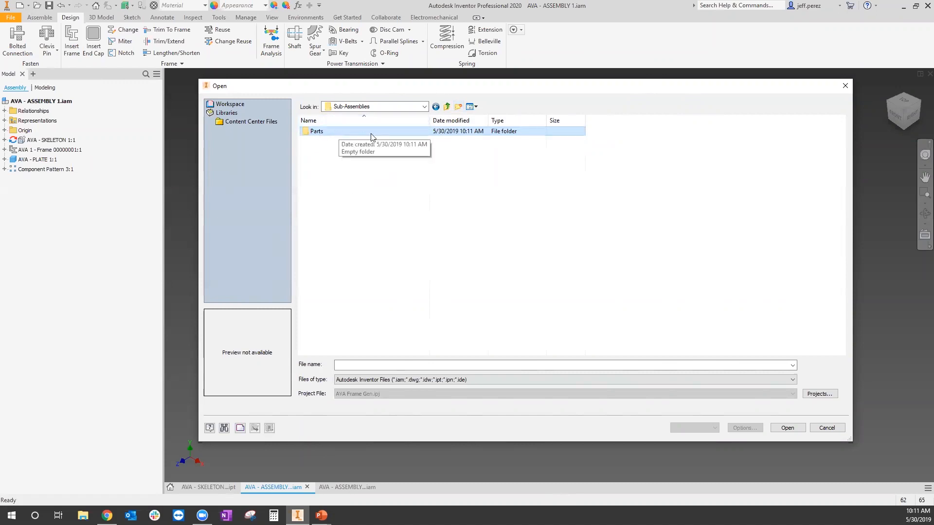
# Step: Compare the folder structure of AVA Assembly 3 with that of AVA Assembly 1
pyautogui.click(446, 107)
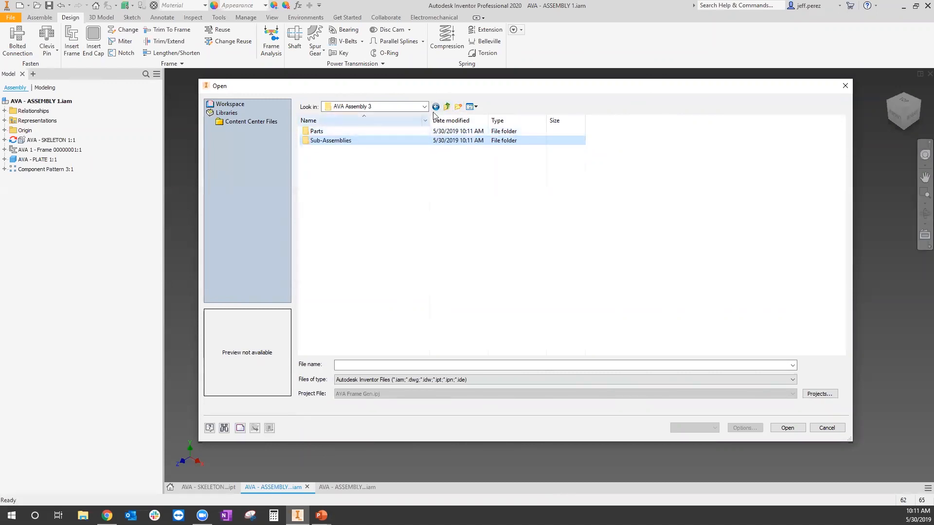
pyautogui.click(446, 107)
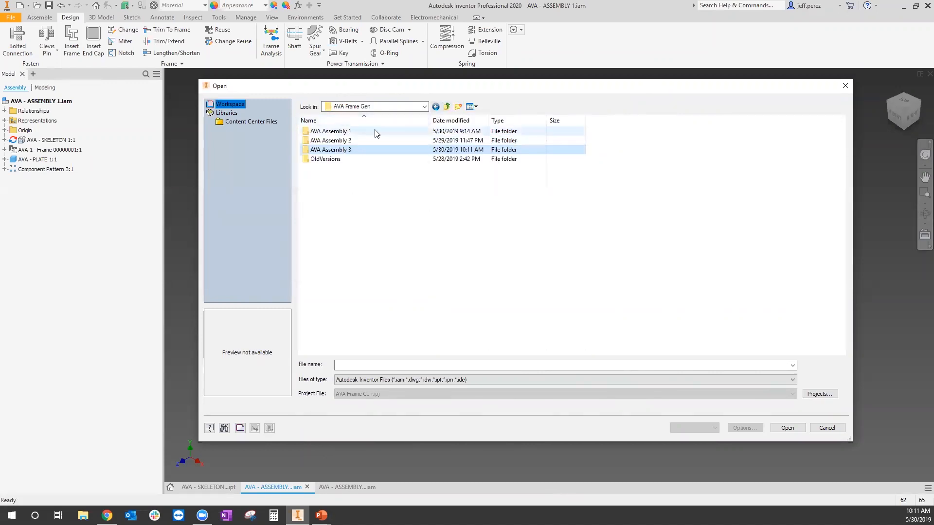
pyautogui.doubleClick(347, 150)
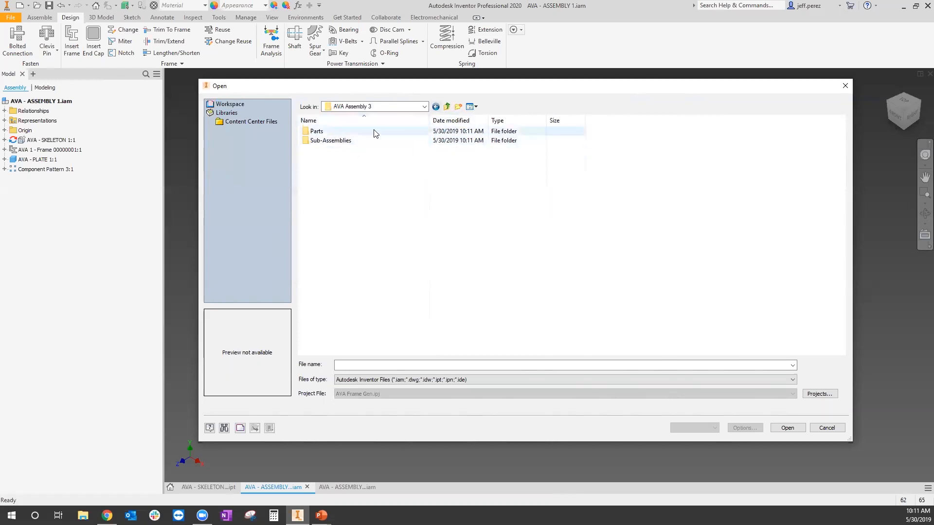
pyautogui.click(444, 109)
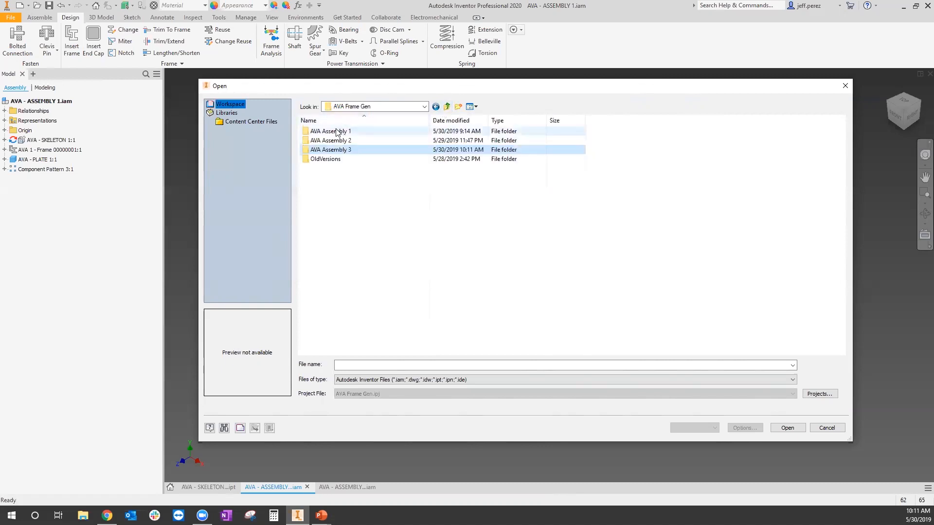
pyautogui.moveTo(339, 133)
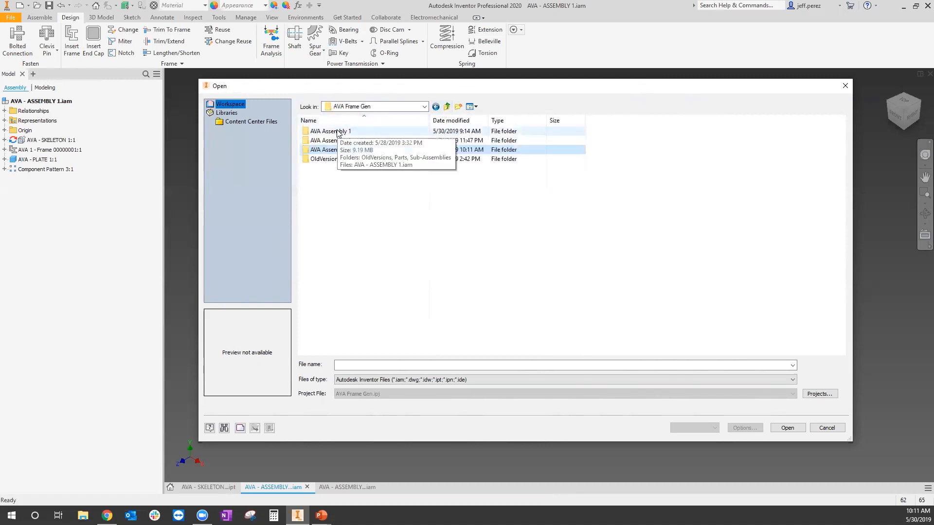
pyautogui.doubleClick(339, 132)
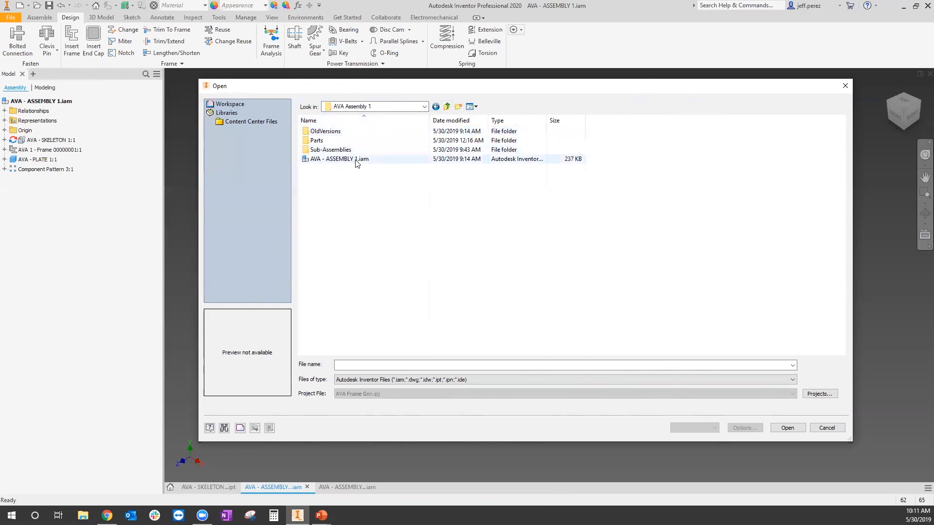
pyautogui.click(322, 143)
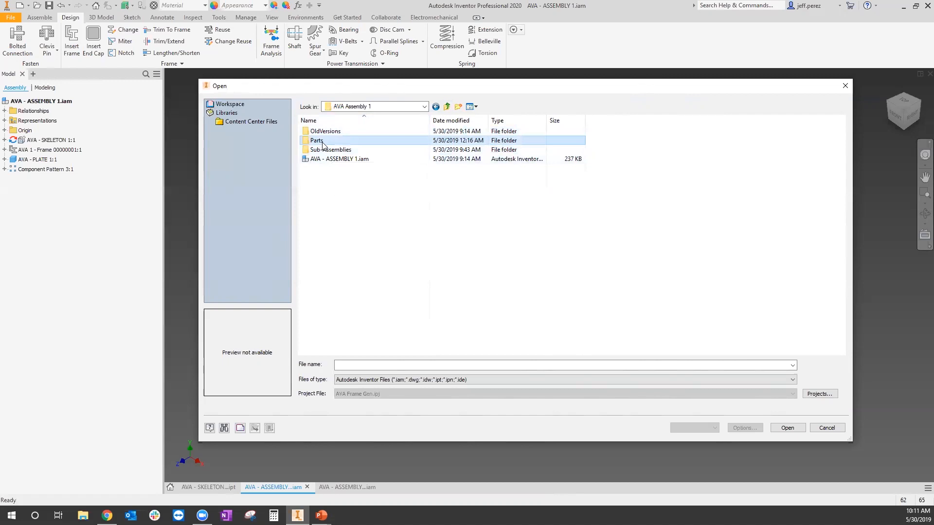
# Step: Examine the contents of the Parts and Sub-Assemblies folders of AVA Assembly 1, including the nested Parts folder
pyautogui.doubleClick(322, 144)
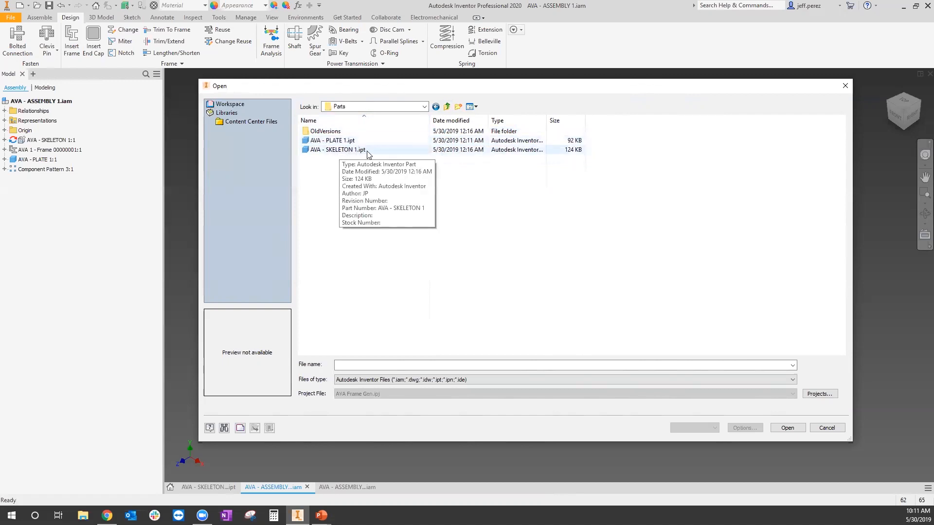
pyautogui.click(448, 107)
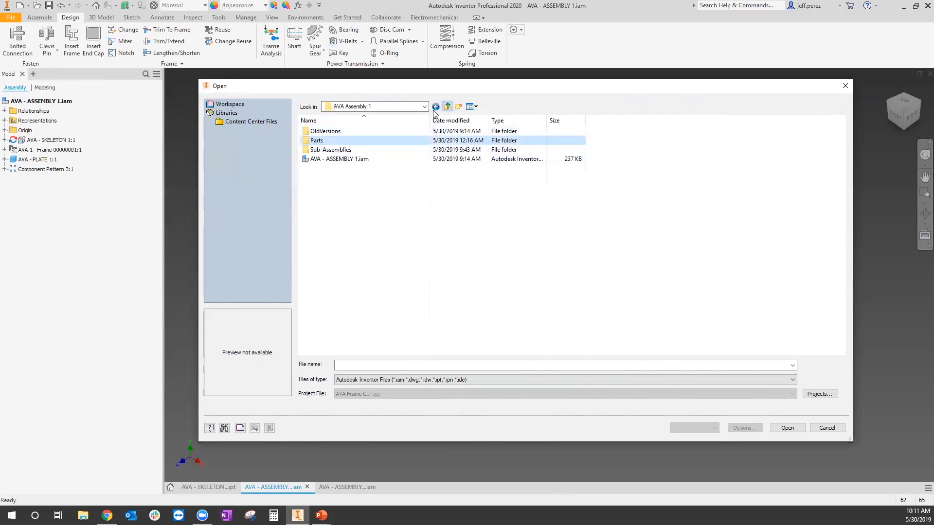
pyautogui.doubleClick(333, 151)
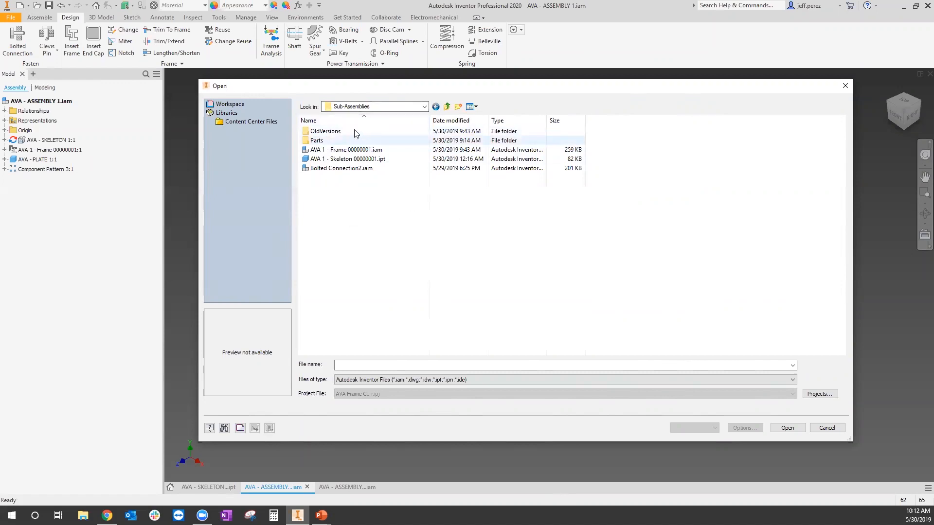
pyautogui.doubleClick(318, 140)
pyautogui.scroll(-2, 403, 160)
pyautogui.click(447, 106)
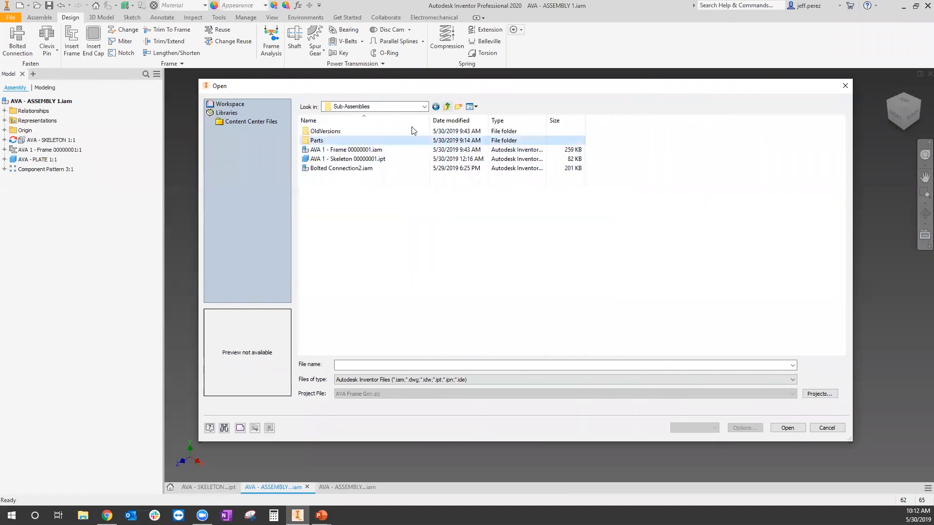
pyautogui.click(380, 217)
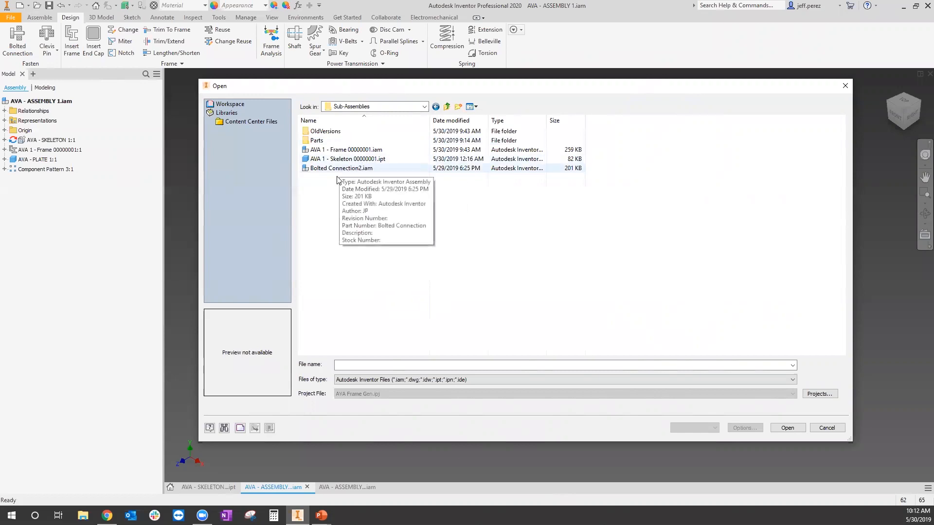
pyautogui.click(446, 107)
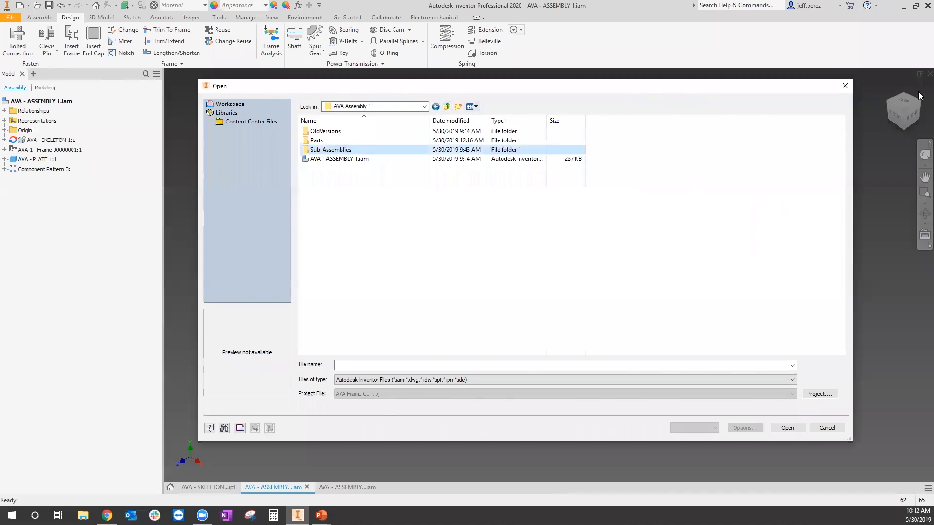
pyautogui.click(844, 85)
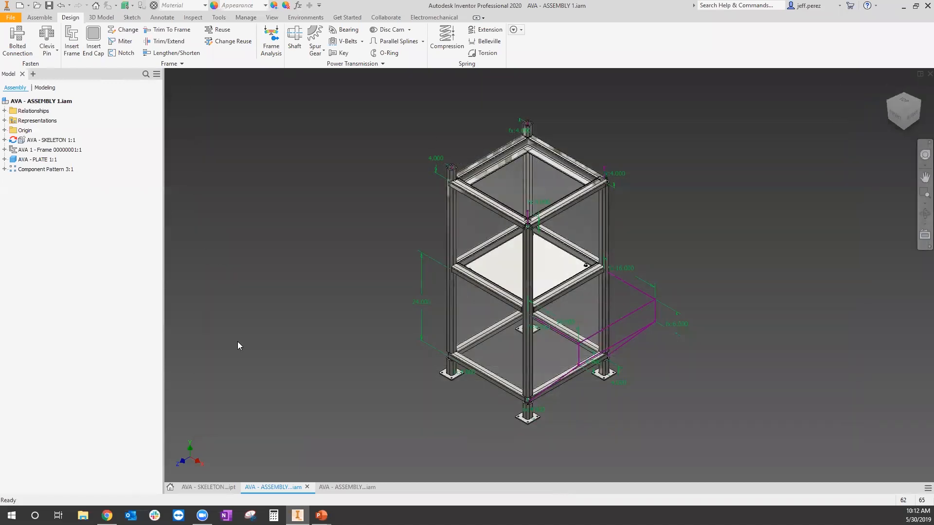
# Step: Create a new assembly from the Standard.iam template and set it to the isometric home view
pyautogui.click(347, 487)
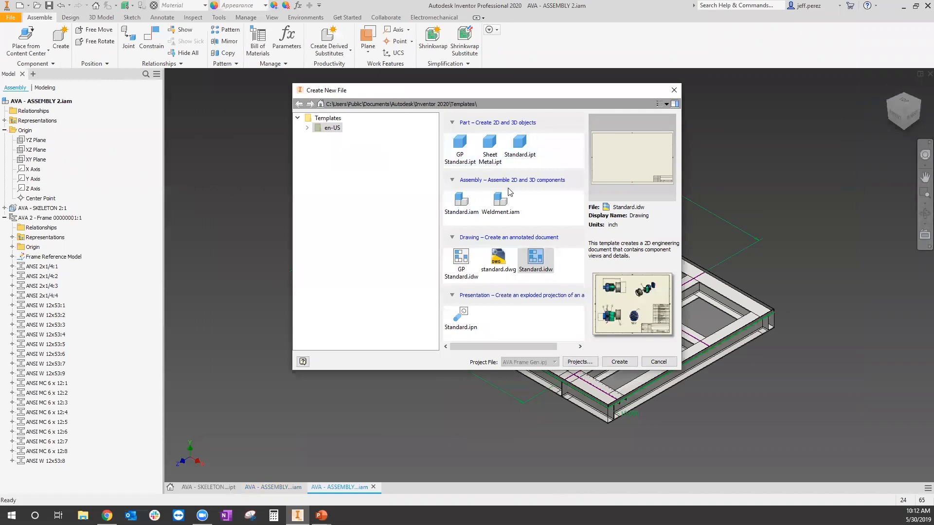
pyautogui.doubleClick(467, 207)
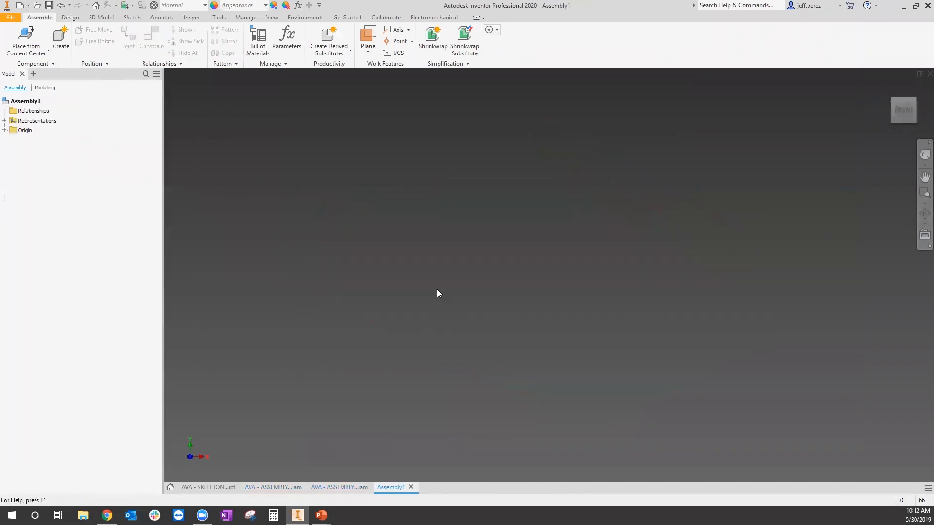
pyautogui.click(889, 85)
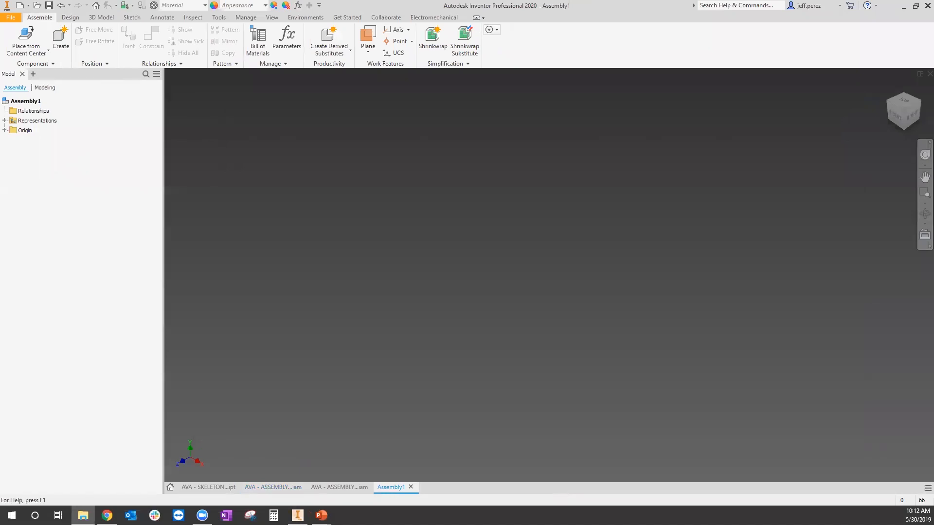
pyautogui.hotkey('alt', 'Tab')
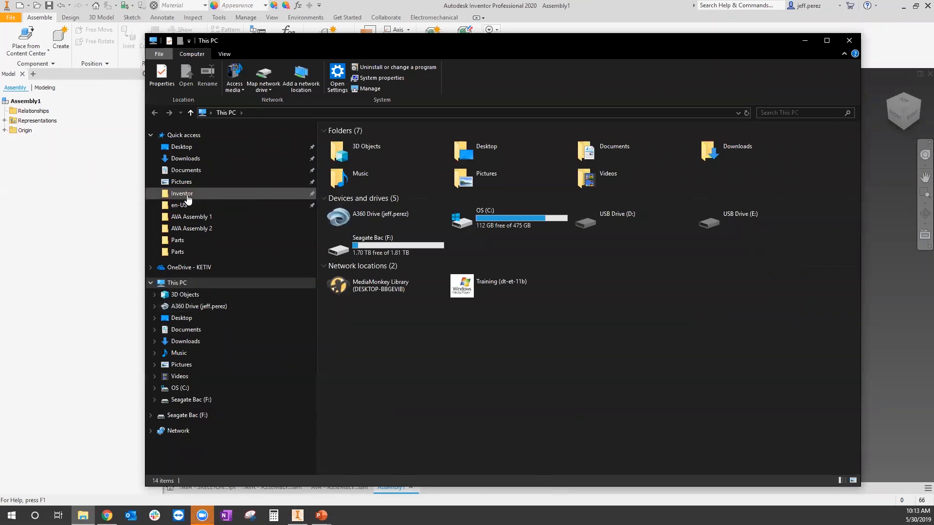
pyautogui.click(804, 40)
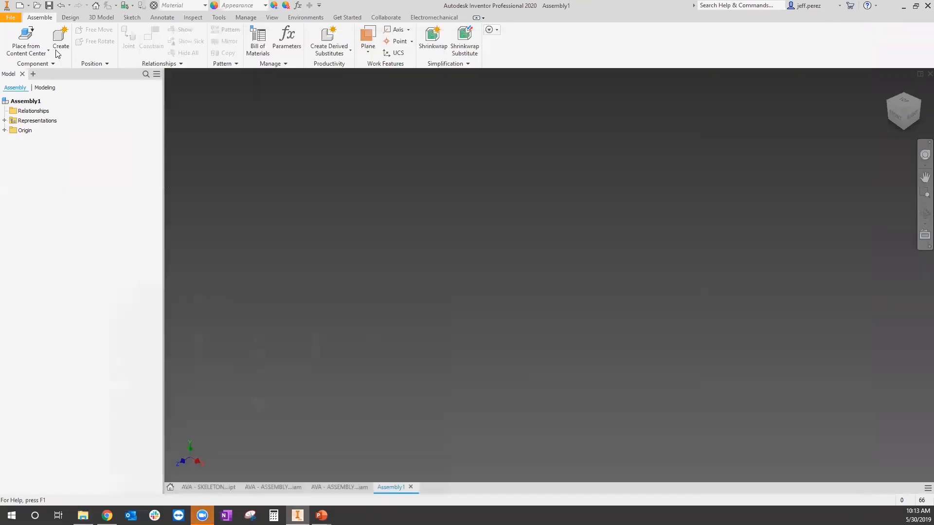
# Step: Copy AVA - SKELETON 1.ipt from the Parts folder of AVA Assembly 1 into the Parts folder of AVA Assembly 3
pyautogui.click(37, 5)
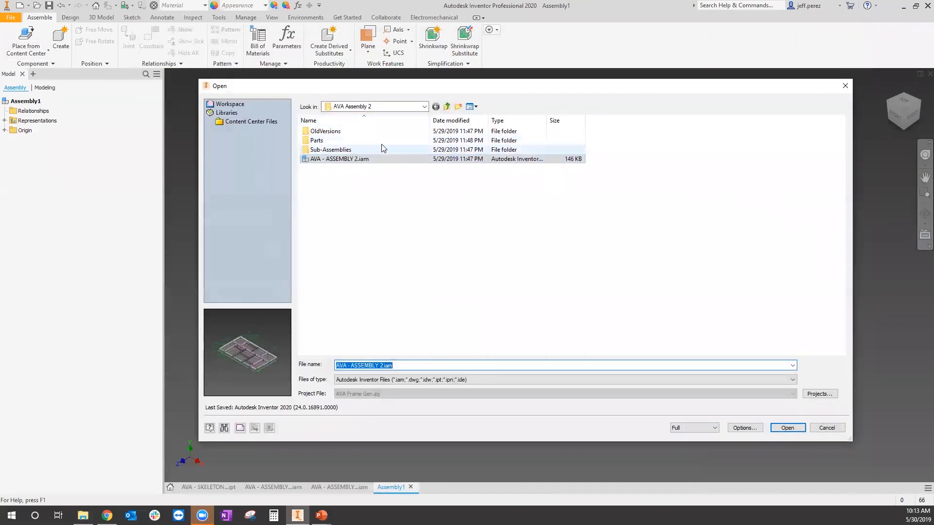
pyautogui.click(447, 106)
pyautogui.doubleClick(353, 132)
pyautogui.doubleClick(322, 141)
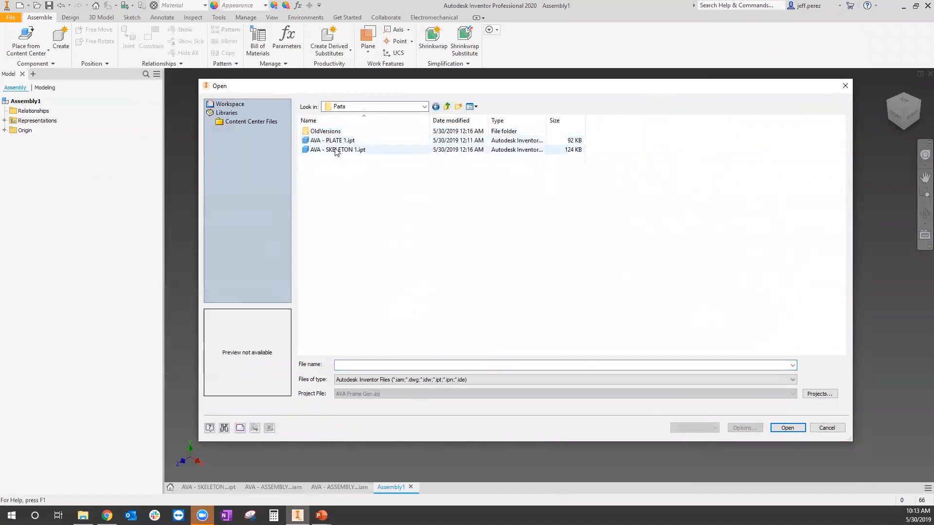
pyautogui.click(337, 150)
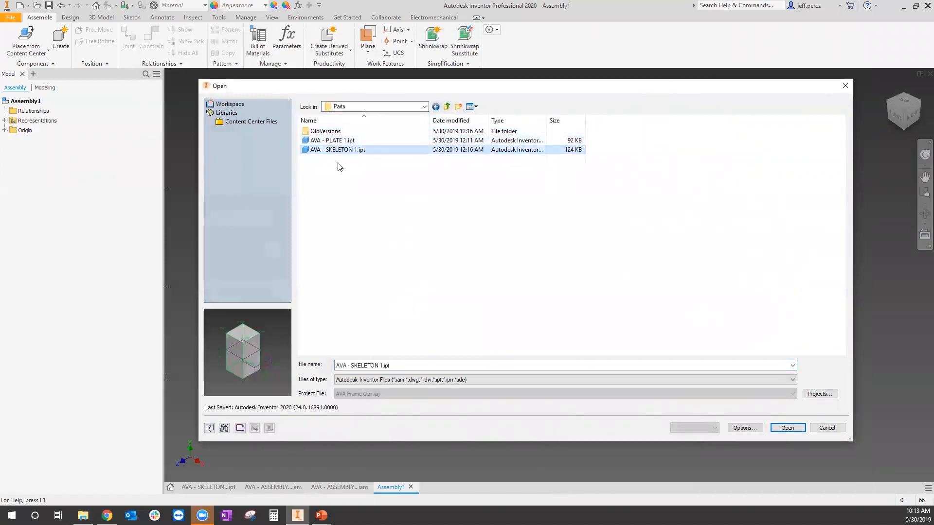
pyautogui.click(446, 107)
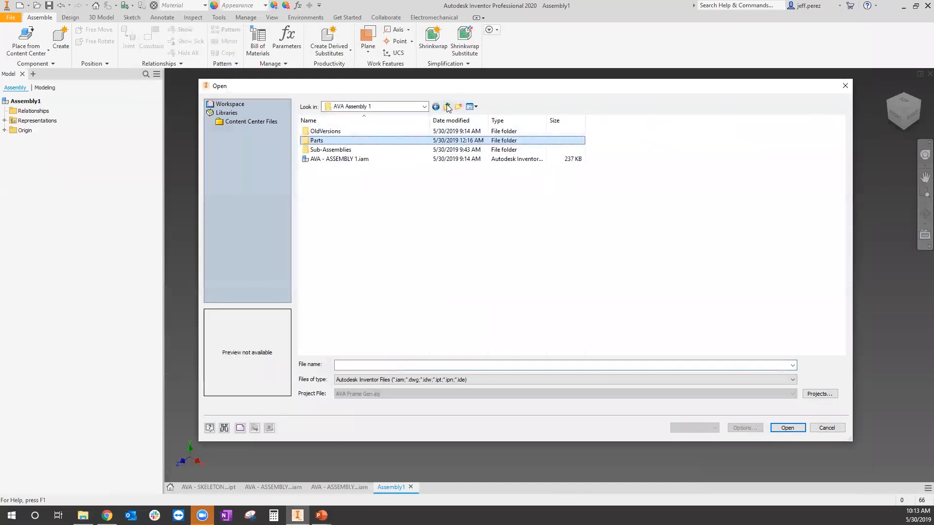
pyautogui.click(446, 107)
pyautogui.doubleClick(340, 149)
pyautogui.doubleClick(341, 130)
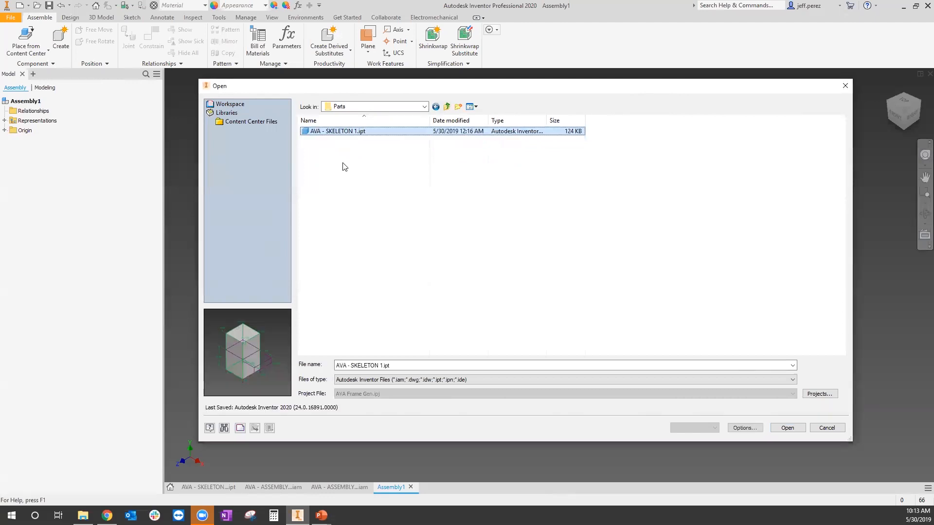
# Step: Rename the copied skeleton part as AVA - SKELETON 3.ipt and close the file dialog
pyautogui.click(355, 132)
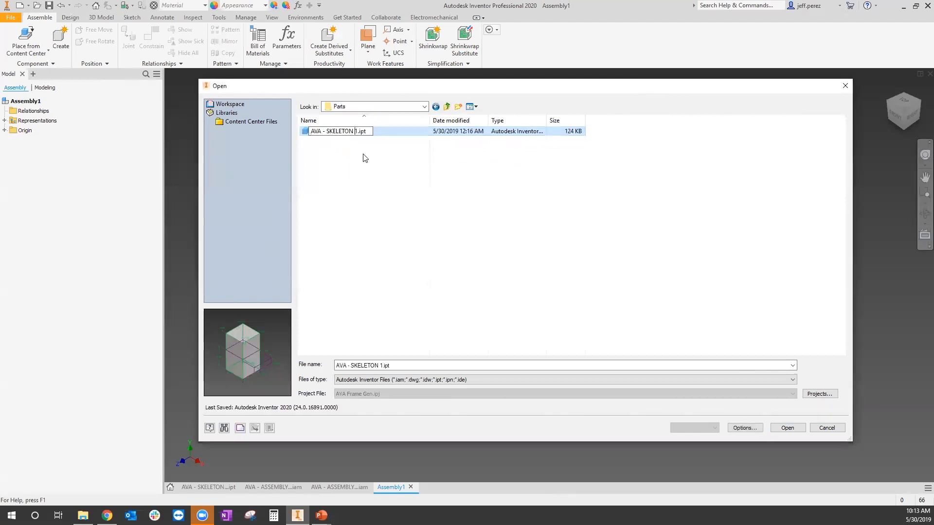
pyautogui.press('Delete')
pyautogui.write('3')
pyautogui.press('Return')
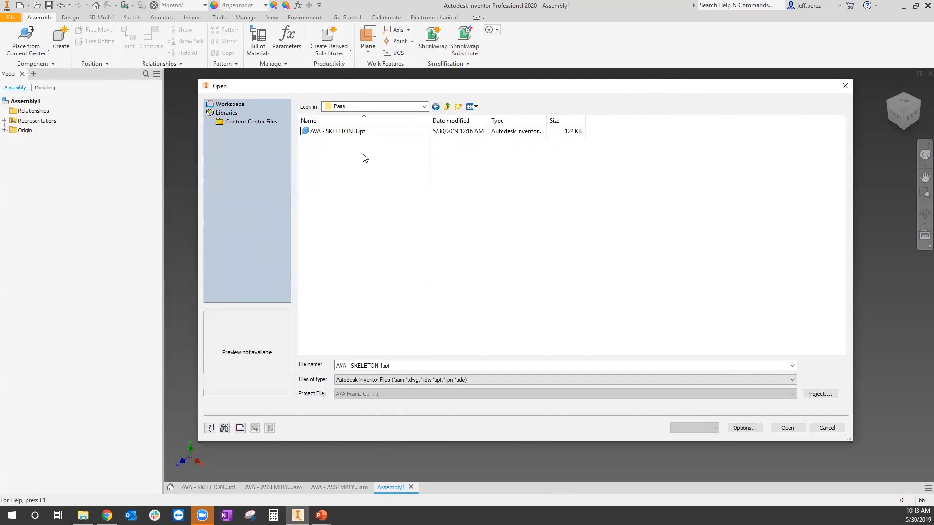
pyautogui.click(826, 428)
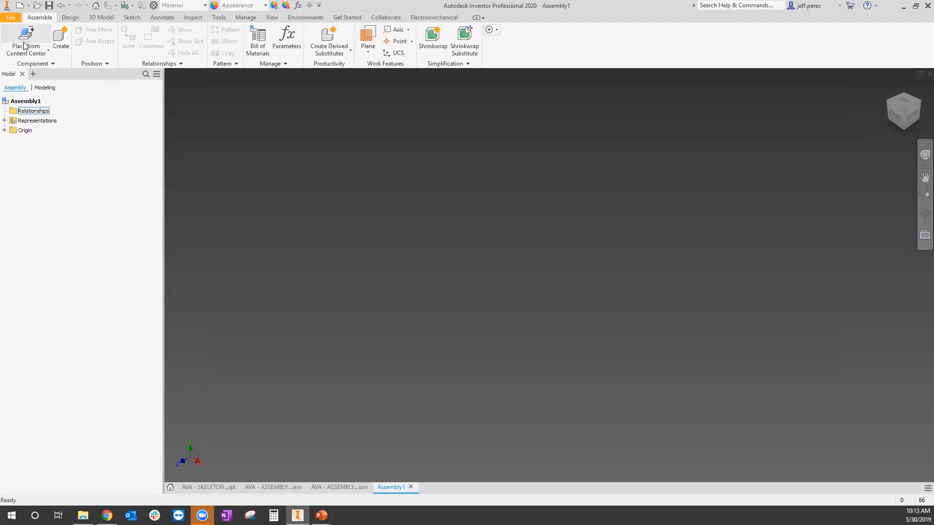
# Step: Place one AVA - SKELETON 3.ipt from the Parts folder of AVA Assembly 3 into the new assembly, grounded at the origin
pyautogui.click(26, 50)
pyautogui.click(29, 69)
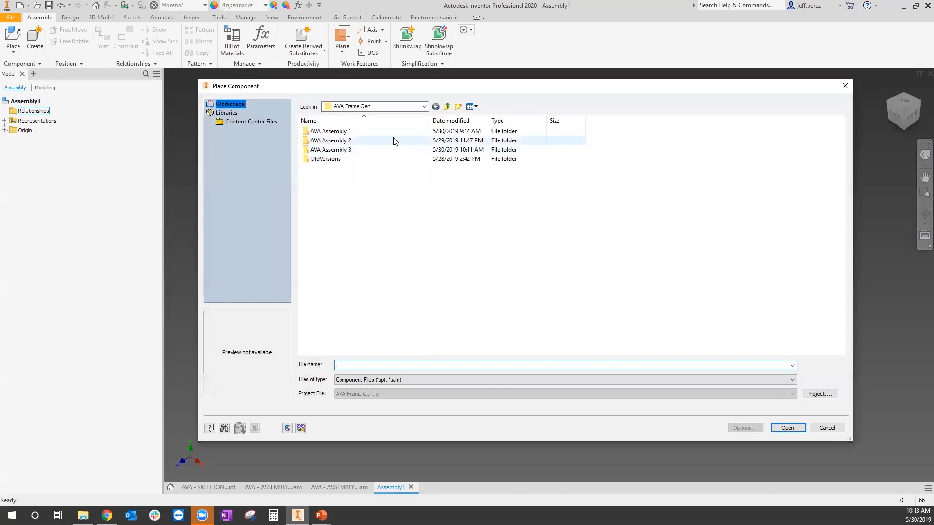
pyautogui.doubleClick(334, 150)
pyautogui.doubleClick(347, 130)
pyautogui.click(349, 134)
pyautogui.doubleClick(349, 134)
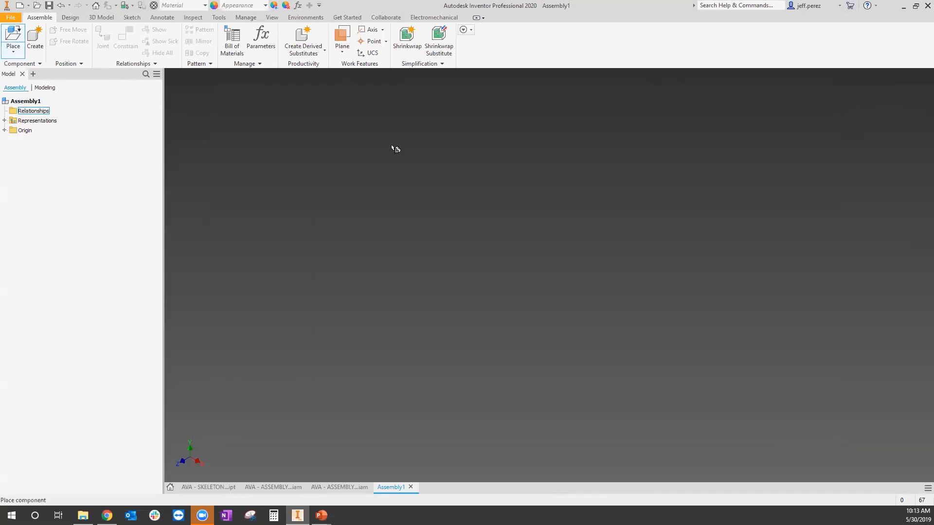
pyautogui.rightClick(522, 171)
pyautogui.click(552, 185)
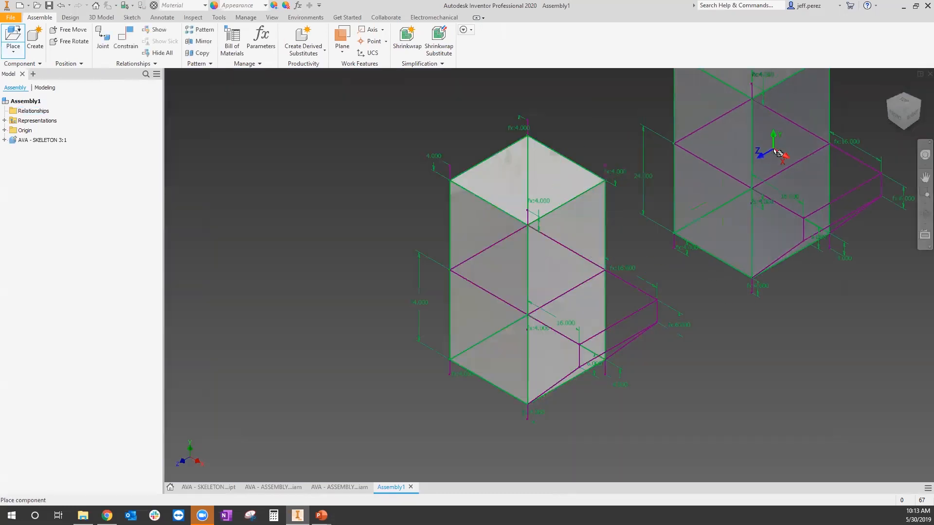
pyautogui.press('Escape')
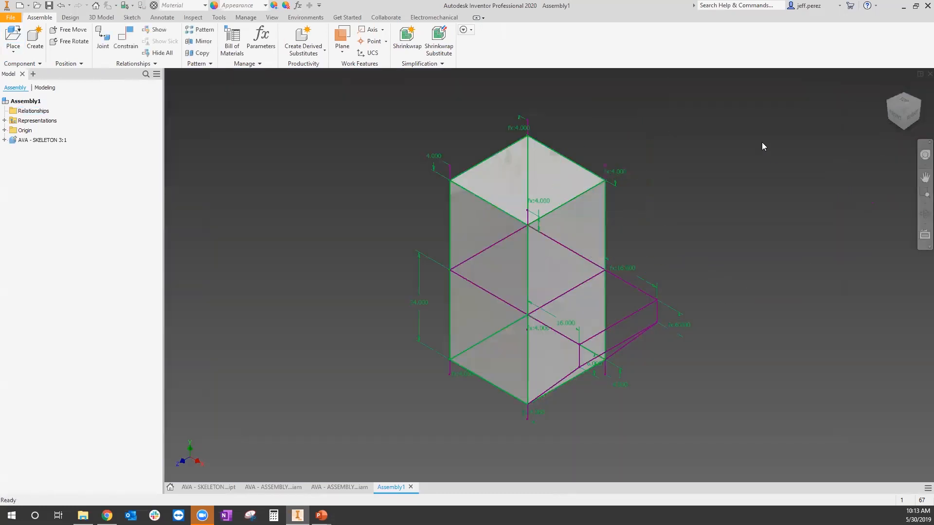
# Step: Start Insert Frame and save the assembly as Assembly3.iam in the AVA Assembly 3 folder
pyautogui.click(71, 17)
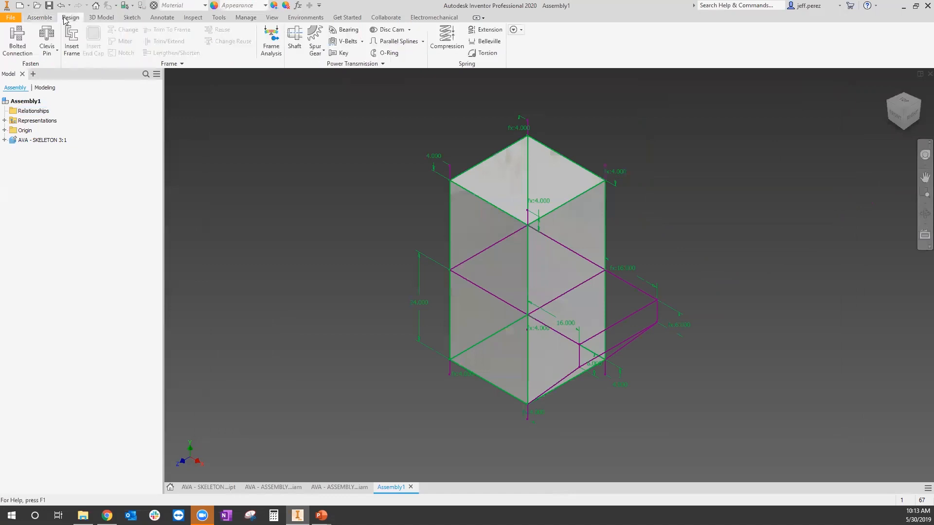
pyautogui.click(71, 43)
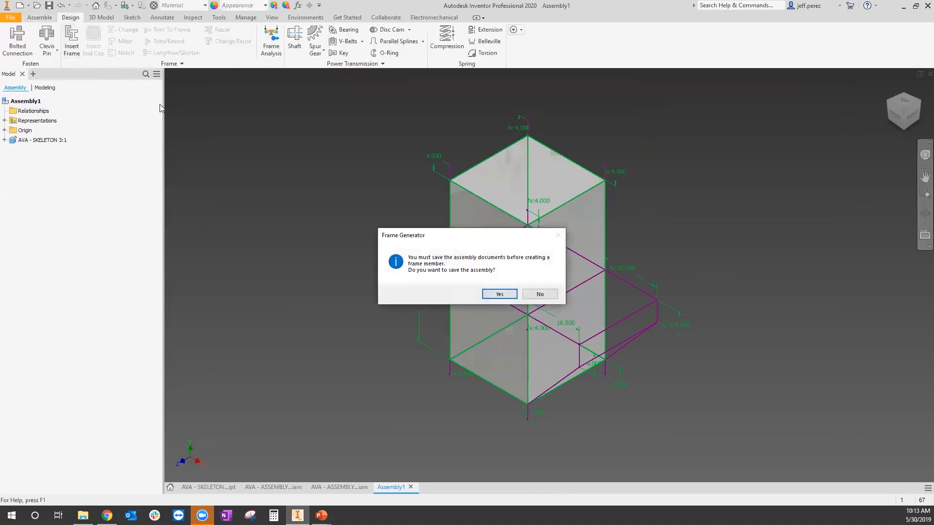
pyautogui.click(499, 294)
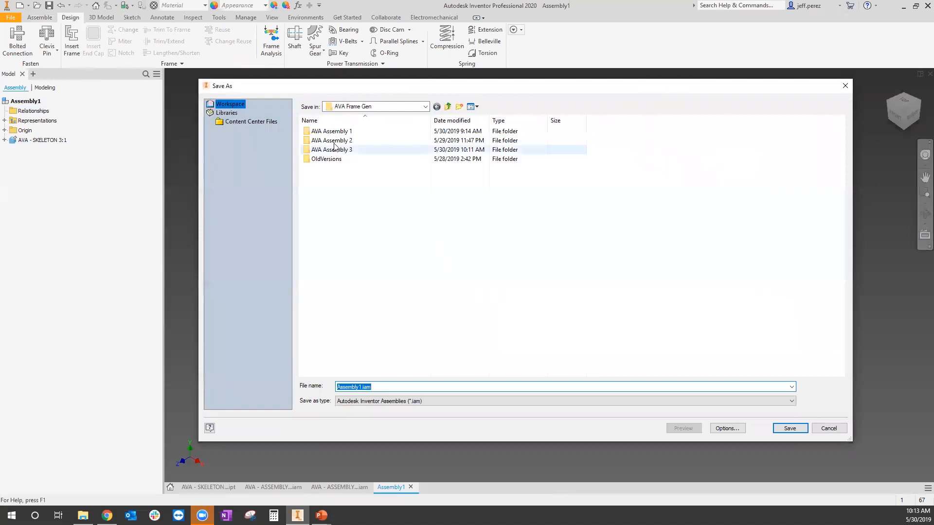
pyautogui.doubleClick(351, 150)
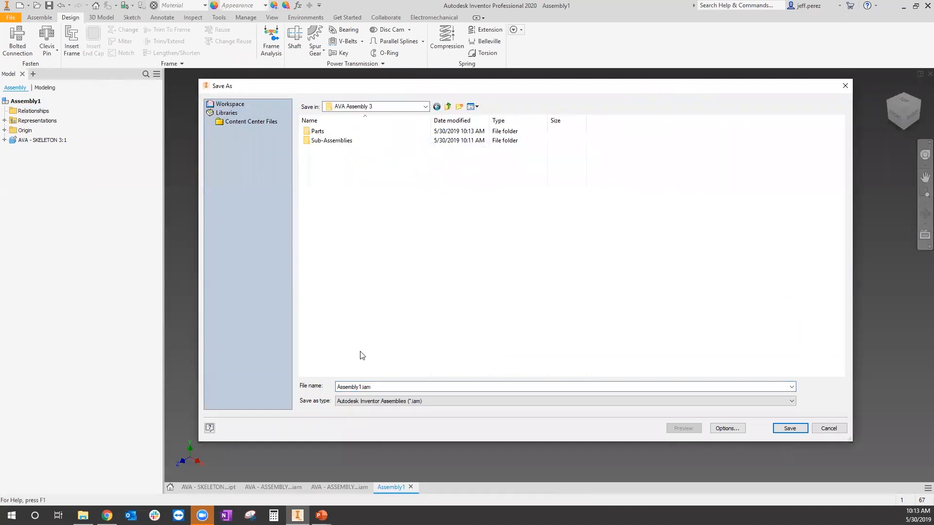
pyautogui.click(360, 387)
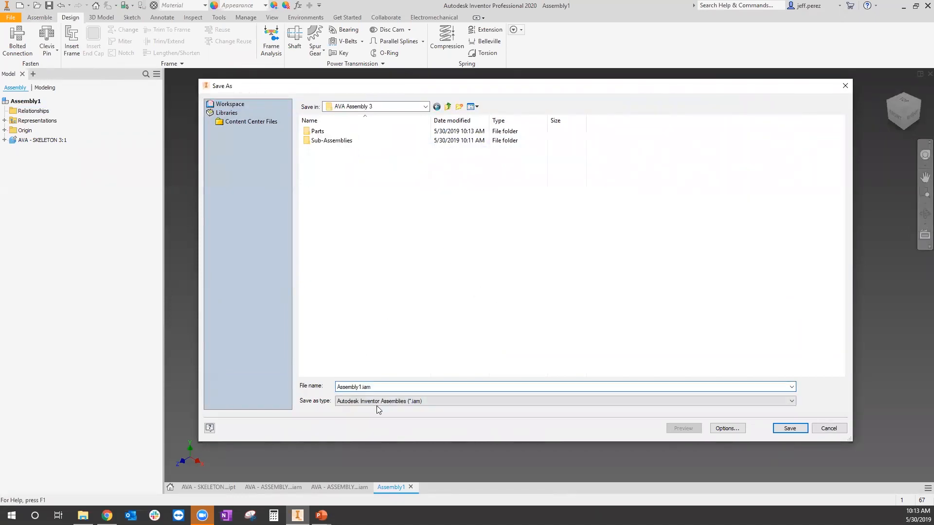
pyautogui.write('3')
pyautogui.click(781, 427)
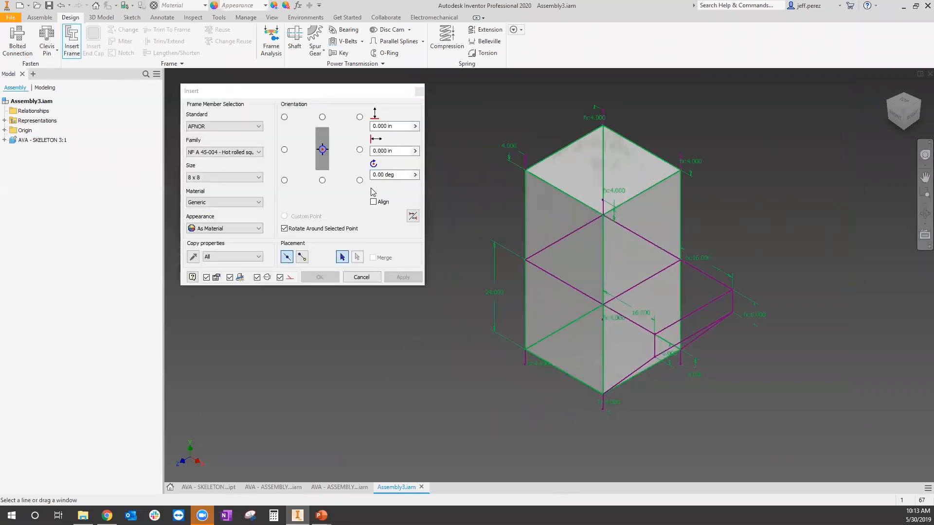
# Step: Set the frame member standard to ANSI and the family to ANSI ASTM - Pipe
pyautogui.click(245, 127)
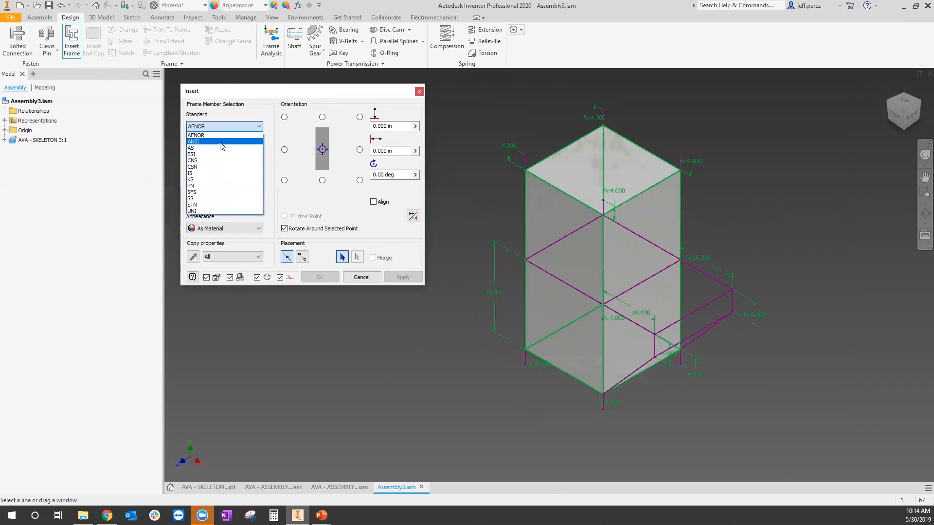
pyautogui.click(226, 142)
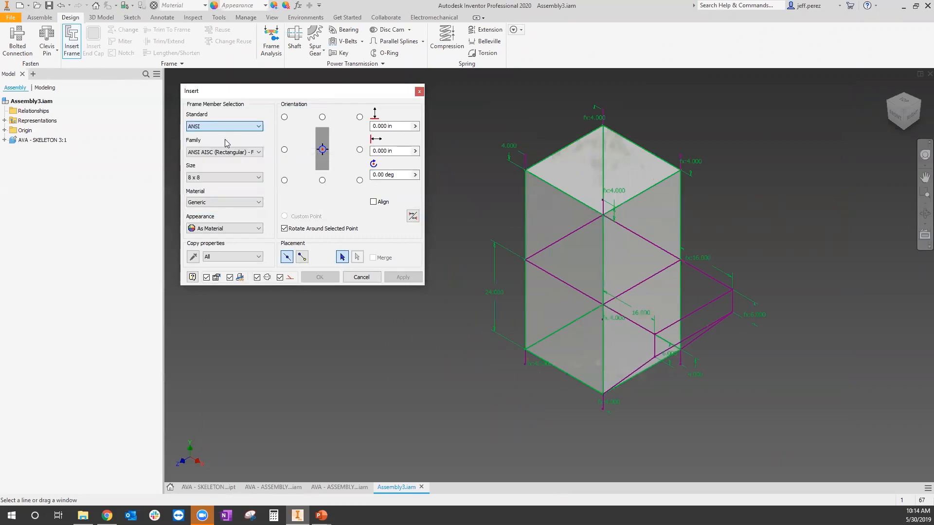
pyautogui.click(242, 152)
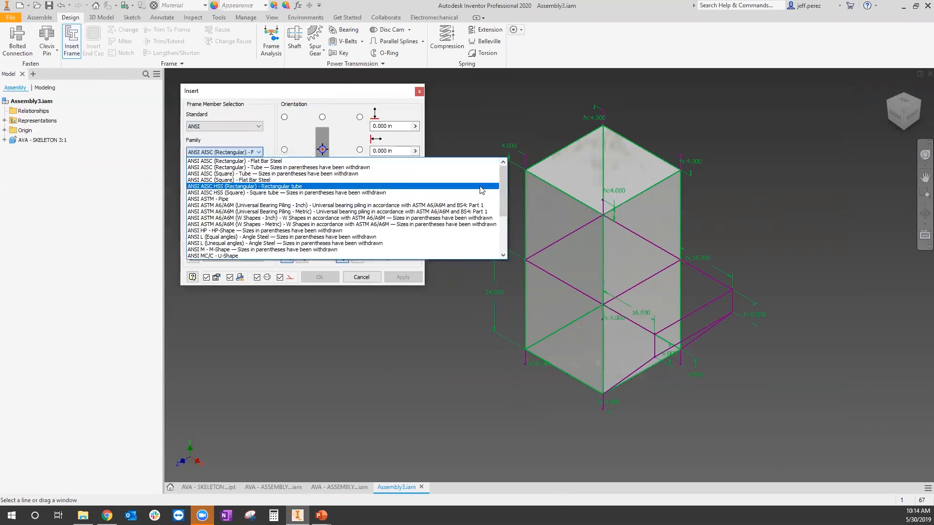
pyautogui.moveTo(503, 186)
pyautogui.mouseDown()
pyautogui.moveTo(502, 226)
pyautogui.moveTo(511, 177)
pyautogui.mouseUp()
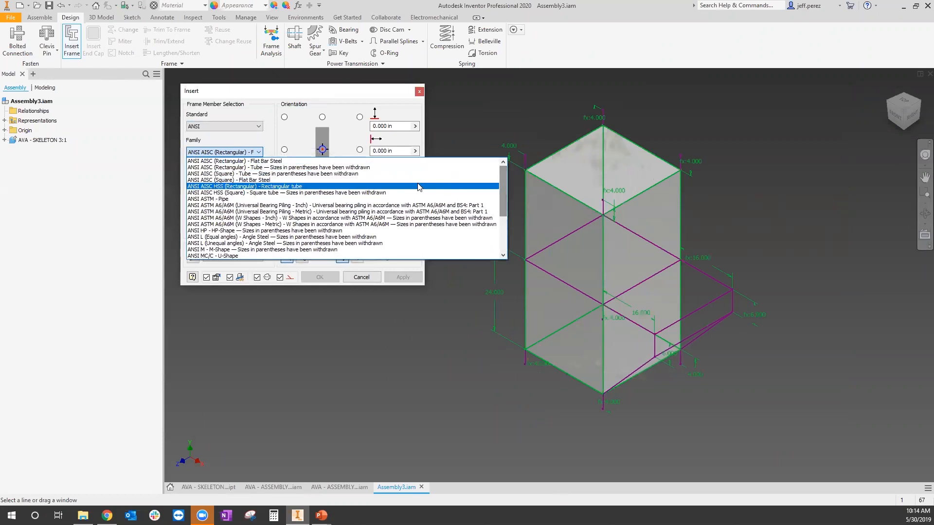
pyautogui.click(248, 199)
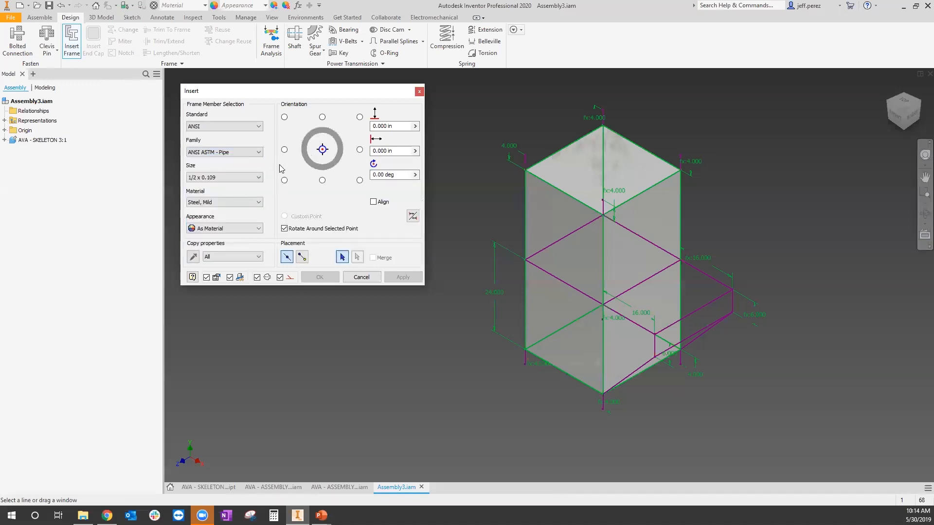
# Step: Set the pipe size to 2 x 0.154 and select three vertical edges and all four top edges of the skeleton box for members
pyautogui.click(239, 177)
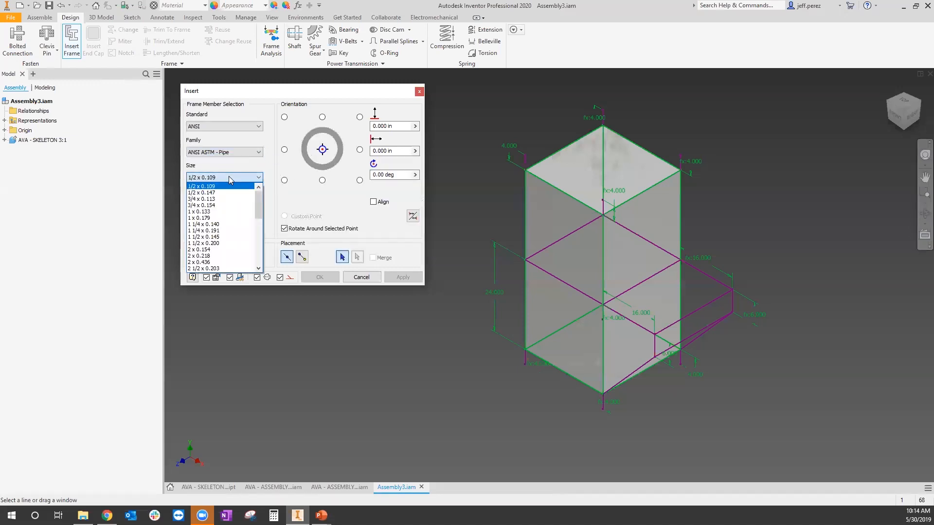
pyautogui.click(217, 250)
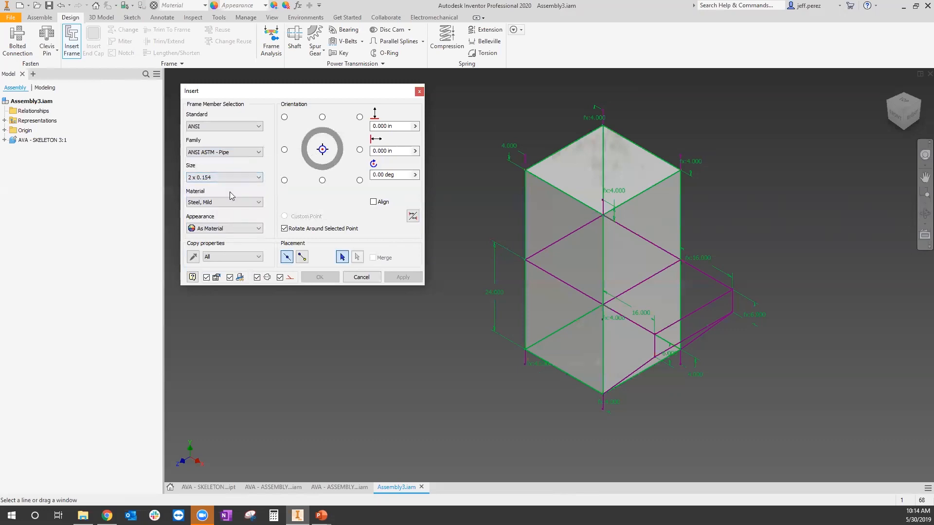
pyautogui.click(523, 185)
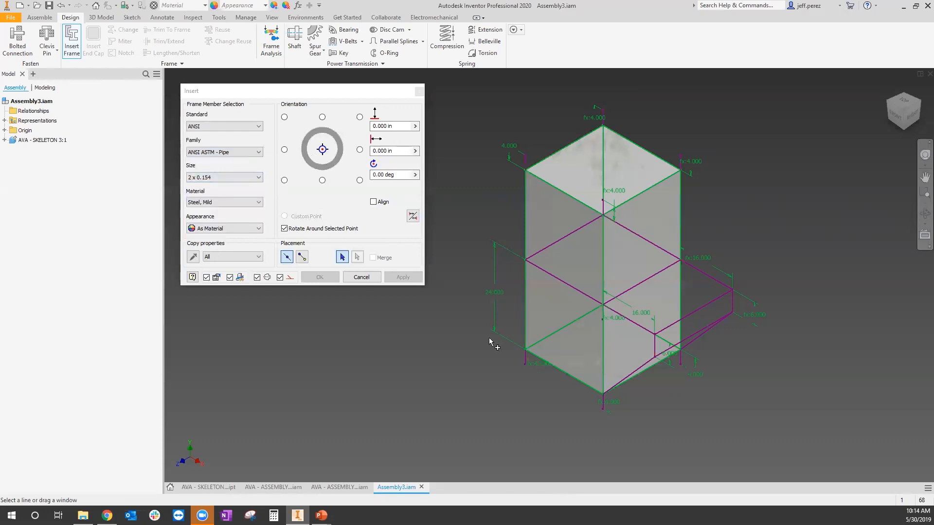
pyautogui.scroll(3, 533, 177)
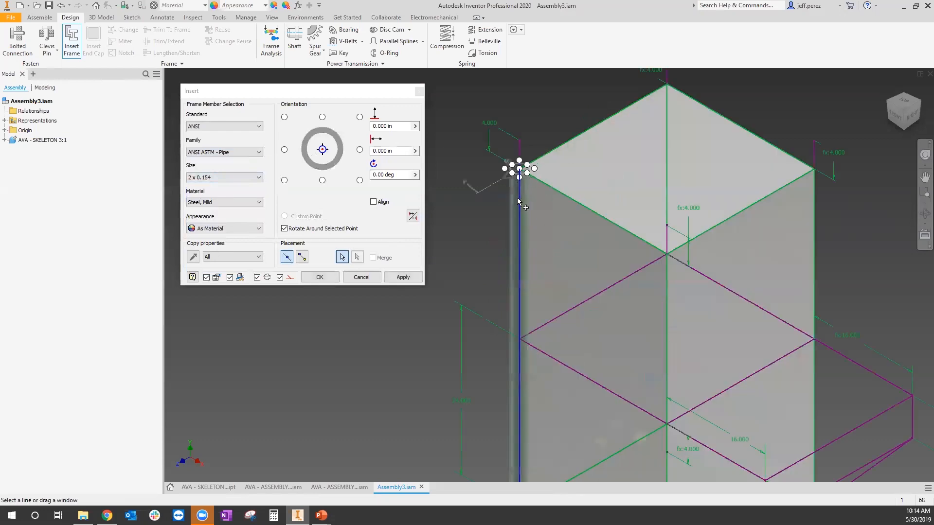
pyautogui.scroll(-3, 518, 200)
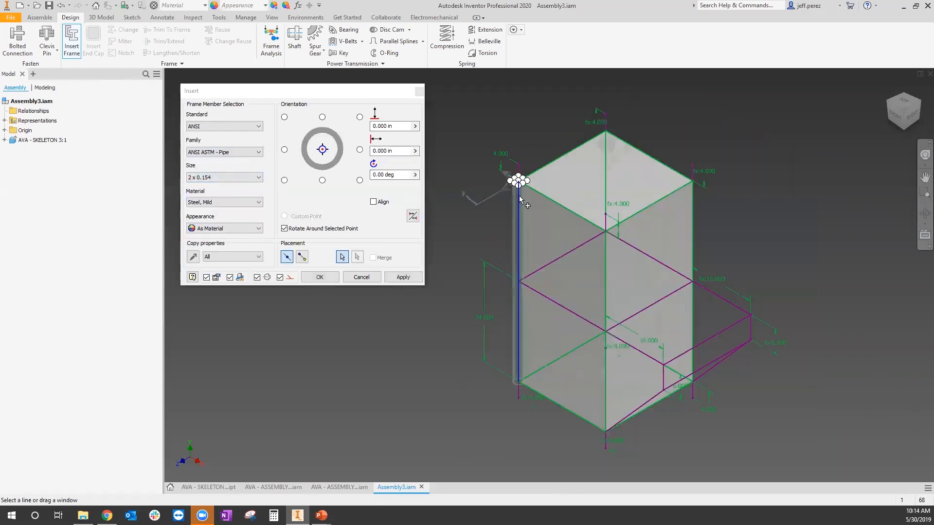
pyautogui.click(602, 253)
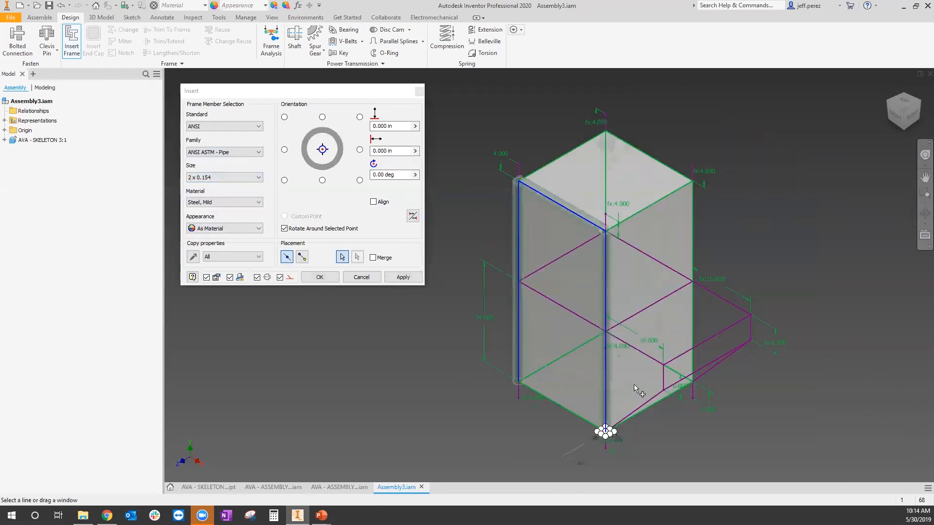
pyautogui.click(691, 213)
pyautogui.click(632, 147)
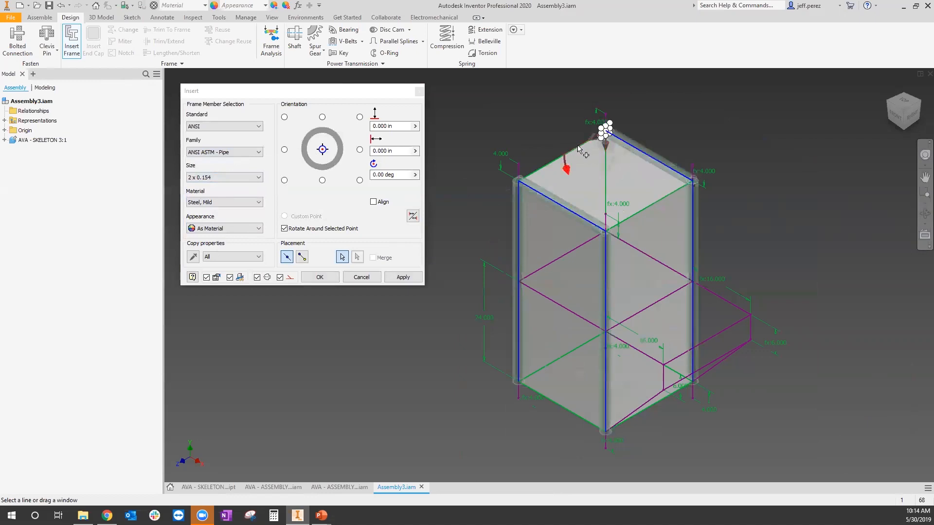
pyautogui.click(652, 202)
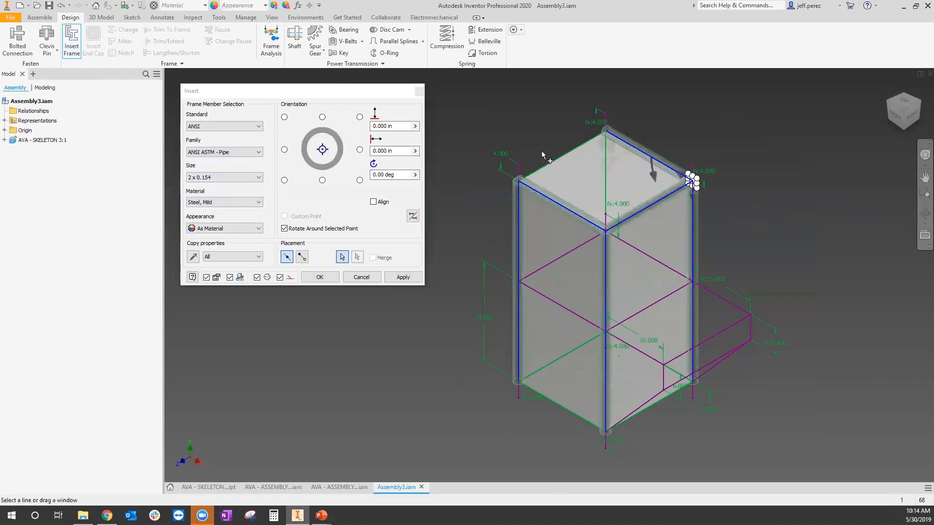
pyautogui.click(545, 165)
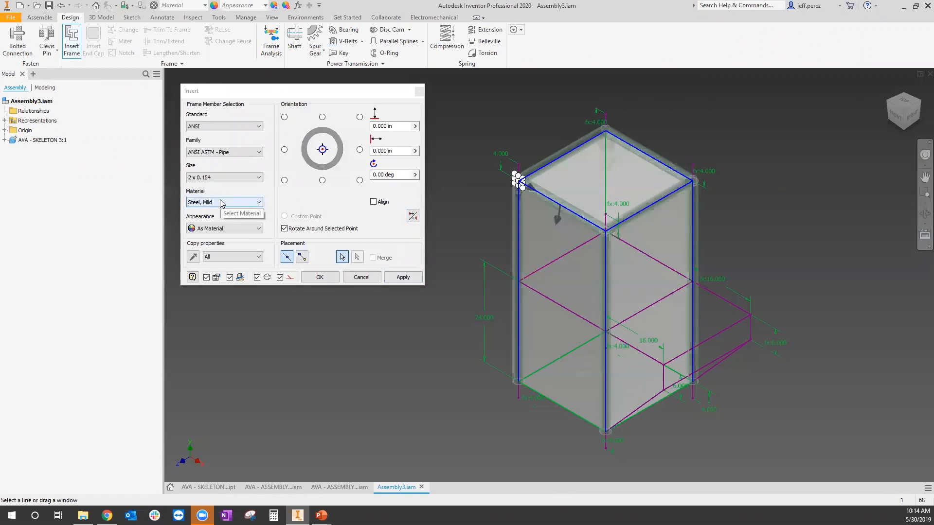
pyautogui.click(249, 203)
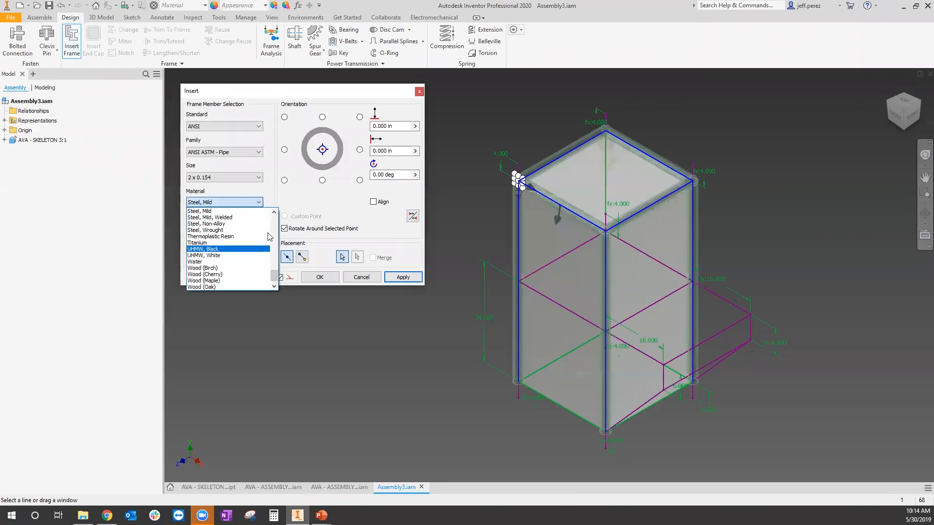
pyautogui.moveTo(274, 274); pyautogui.dragTo(285, 212)
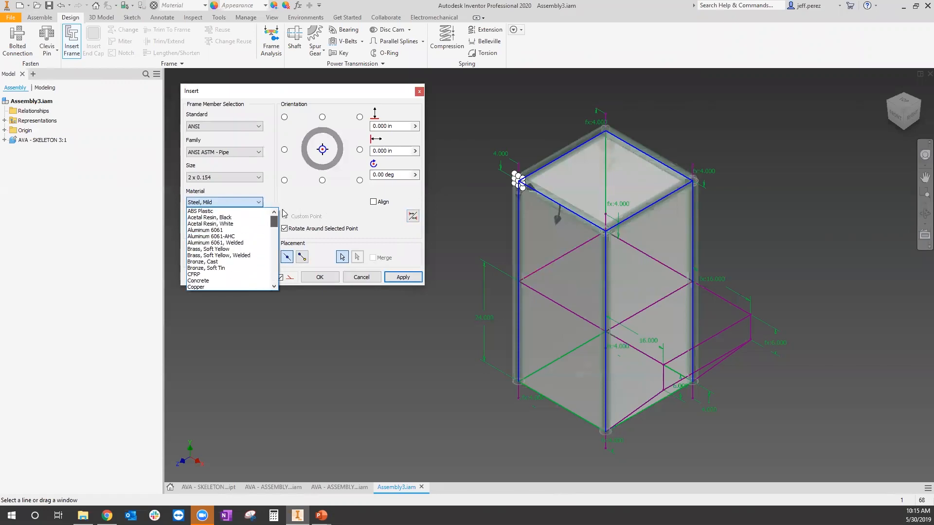
pyautogui.click(373, 228)
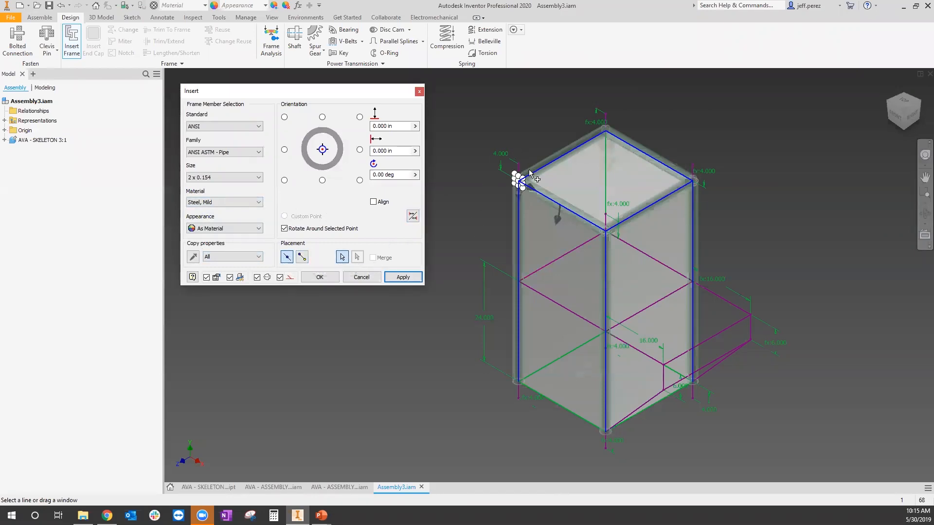
# Step: Apply the frame members and name the new files AVA 3 - Frame 00000001.iam and AVA 3 - Skeleton 00000001.ipt
pyautogui.click(408, 278)
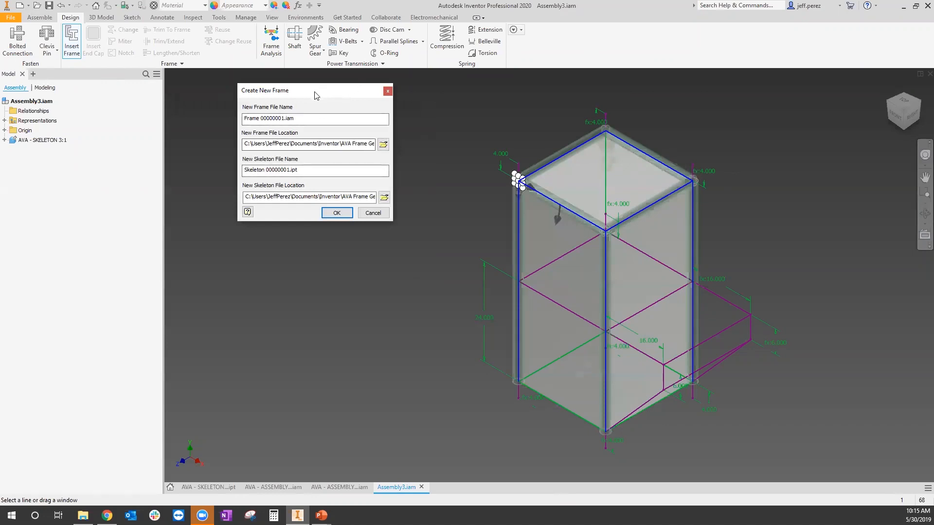
pyautogui.moveTo(316, 95); pyautogui.dragTo(289, 96)
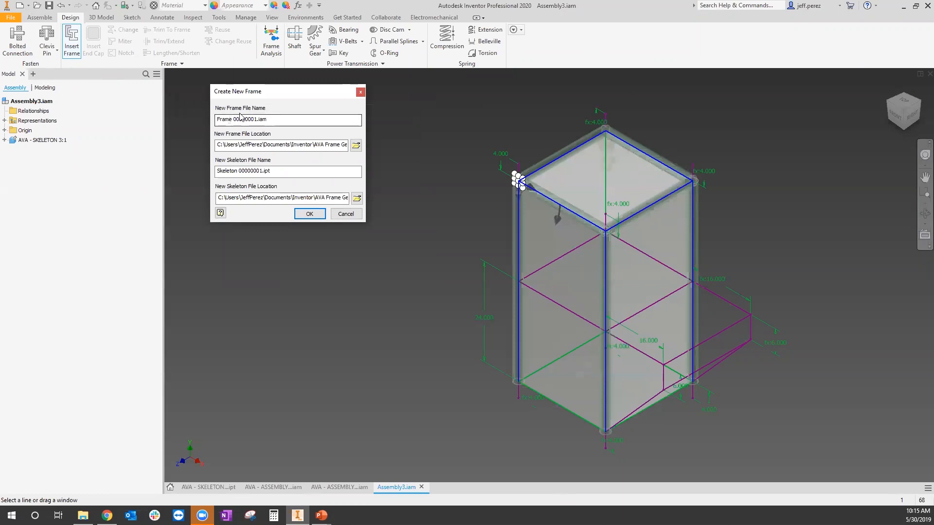
pyautogui.click(219, 119)
pyautogui.write('AVA 3 -')
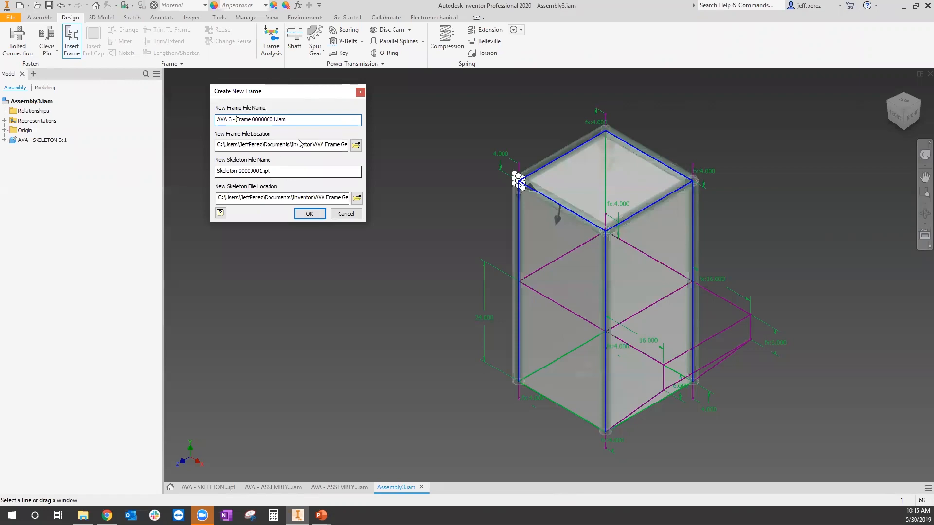
pyautogui.click(217, 172)
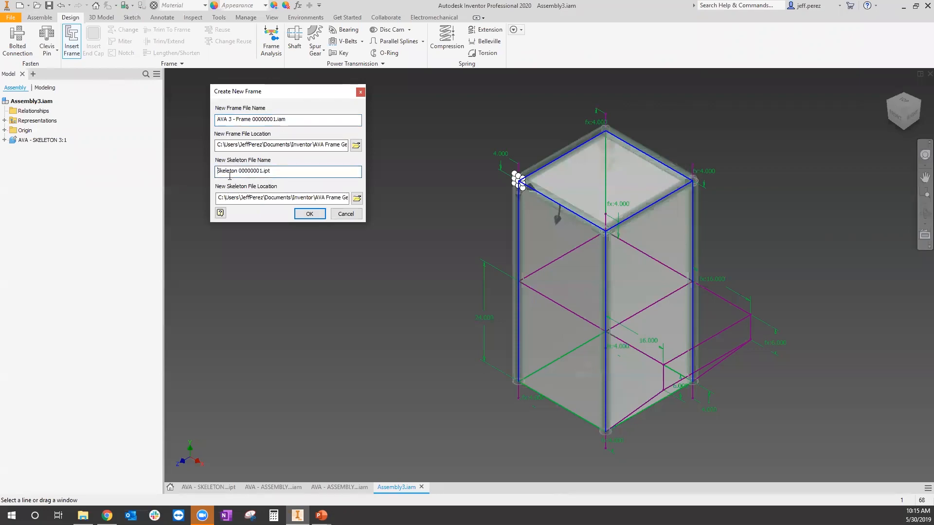
pyautogui.write('AVA 3 -')
# Step: Set the Sub-Assemblies folder of AVA Assembly 3 as the location for both the frame and skeleton files, and create the frame
pyautogui.click(357, 145)
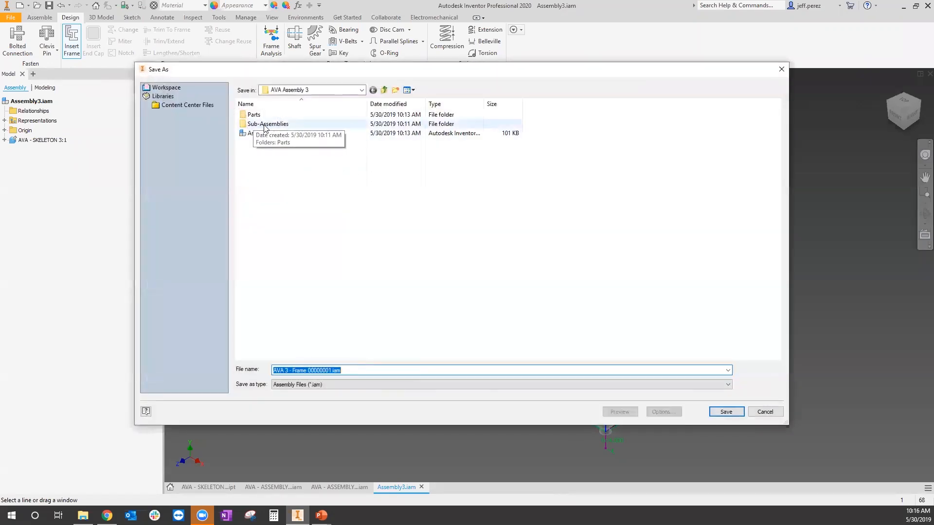
pyautogui.doubleClick(263, 124)
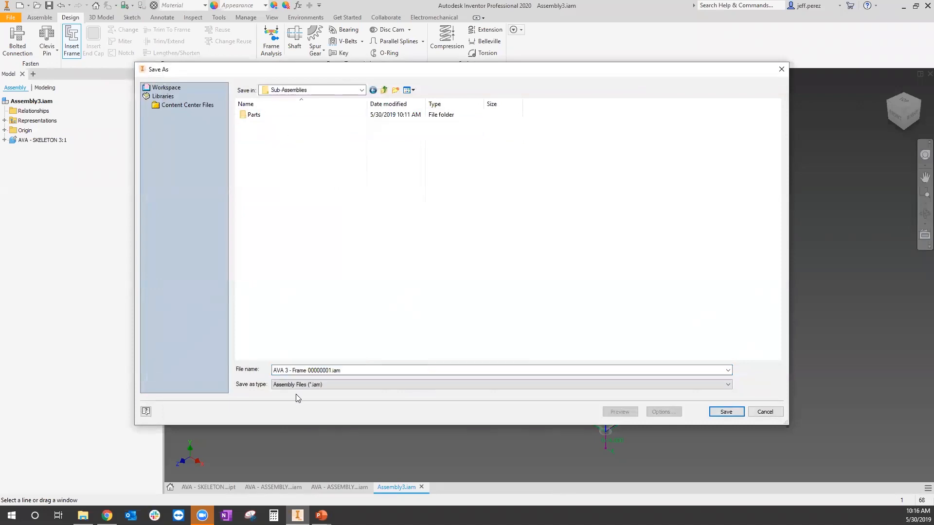
pyautogui.click(726, 412)
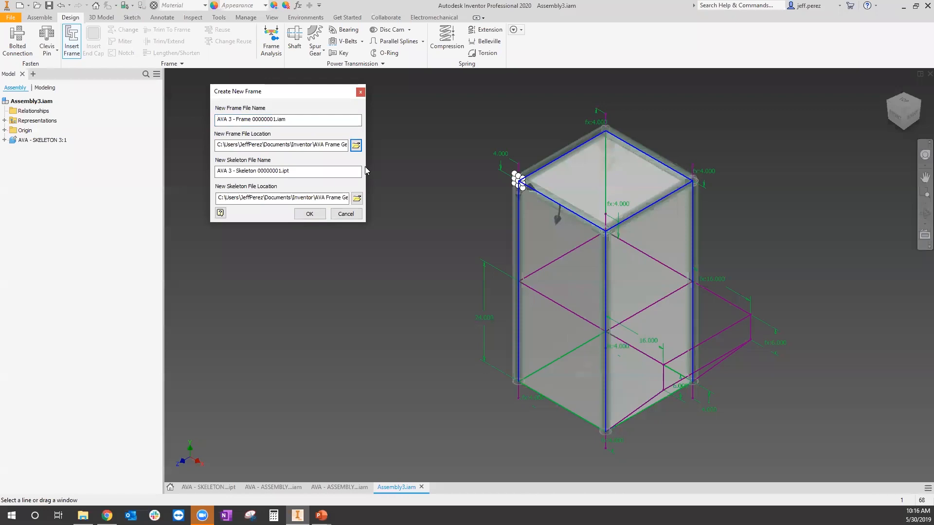
pyautogui.click(356, 198)
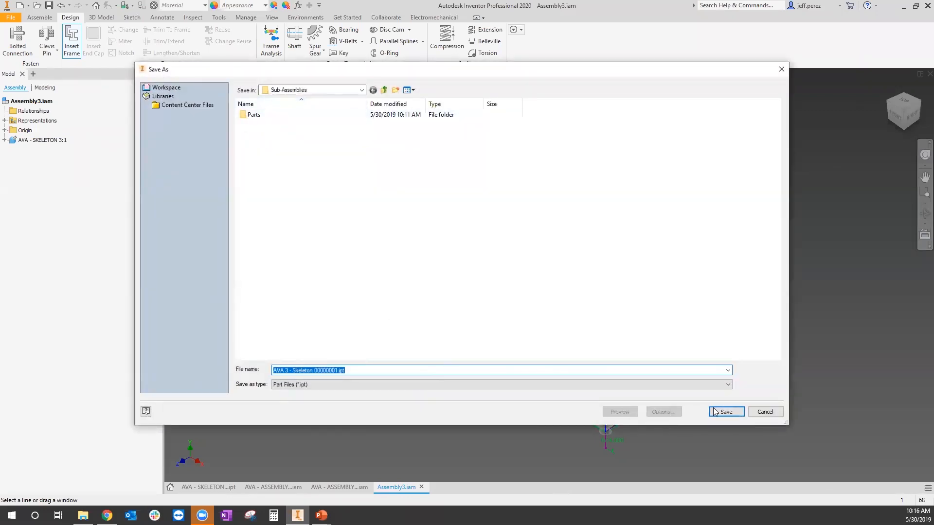
pyautogui.click(724, 411)
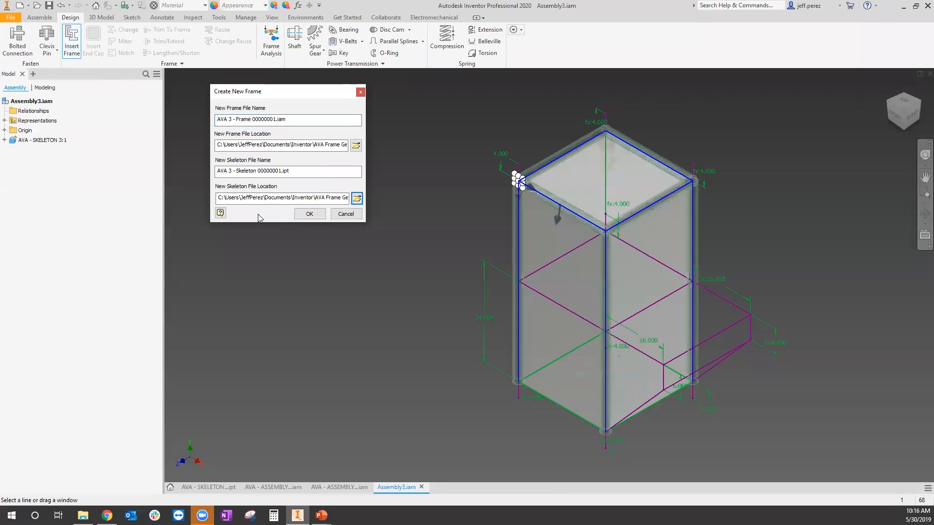
pyautogui.click(309, 214)
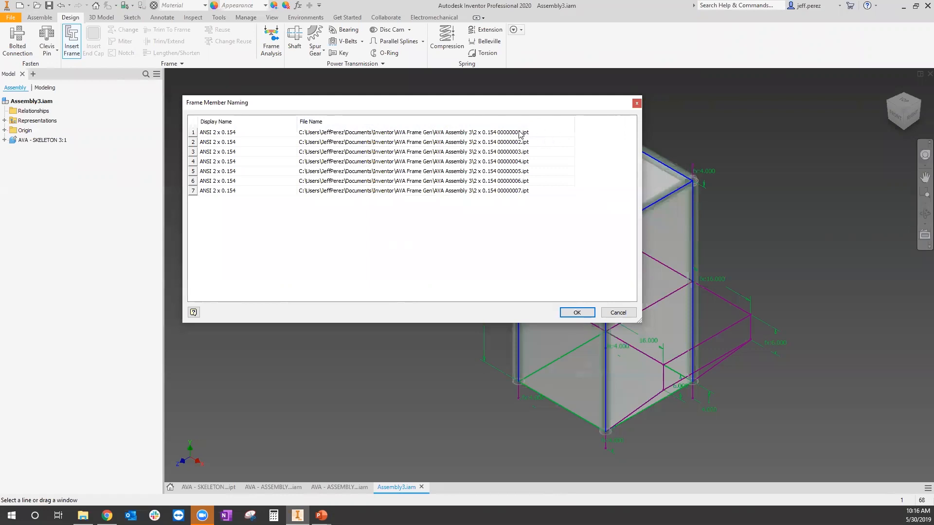
# Step: Name the first frame member file AVA 3 - 2 x 0.154 00000001.ipt and choose the Parts folder inside Sub-Assemblies as its location
pyautogui.click(520, 132)
pyautogui.click(568, 132)
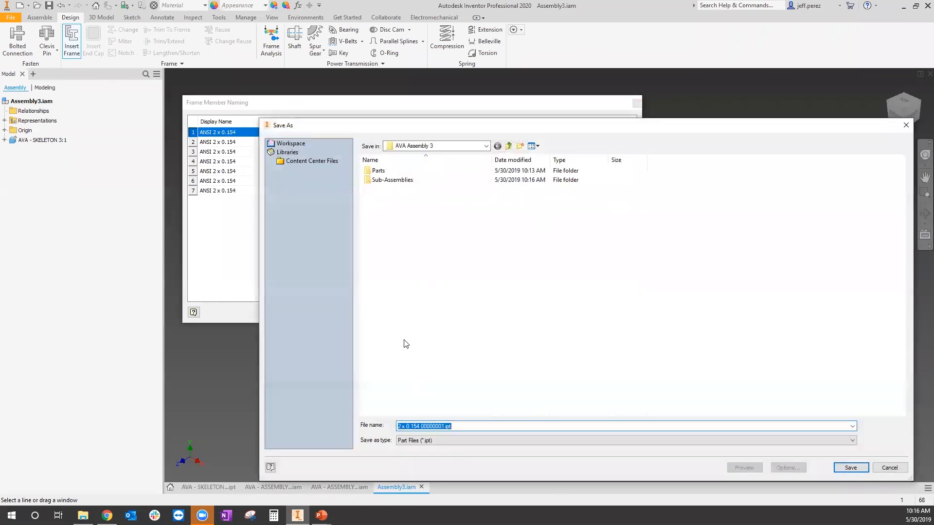
pyautogui.click(472, 426)
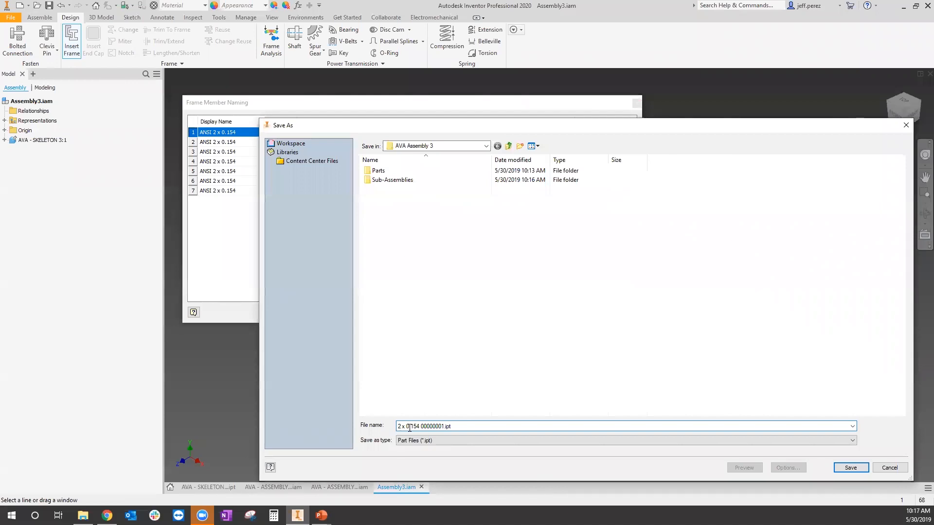
pyautogui.write('AVA 3 -')
pyautogui.moveTo(482, 125); pyautogui.dragTo(439, 97)
pyautogui.click(358, 155)
pyautogui.doubleClick(358, 153)
pyautogui.doubleClick(343, 143)
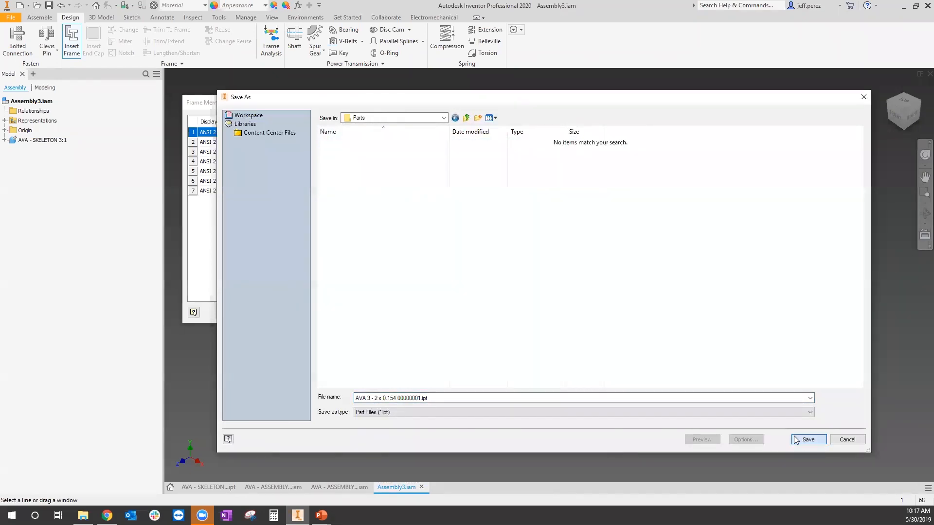
# Step: Copy the "AVA 3 -" prefix from the first member's file name and save the name and location
pyautogui.click(363, 397)
pyautogui.tripleClick(375, 398)
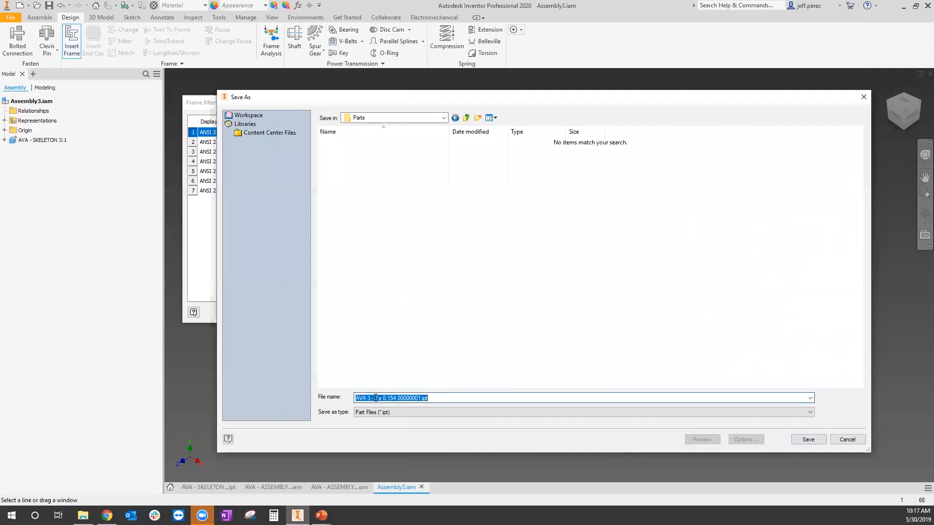
pyautogui.click(376, 398)
pyautogui.moveTo(374, 398); pyautogui.dragTo(339, 410)
pyautogui.hotkey('ctrl', 'c')
pyautogui.click(808, 439)
# Step: Set the second member's file to AVA 3 - 2 x 0.154 00000002.ipt in the Parts folder inside Sub-Assemblies
pyautogui.click(572, 141)
pyautogui.click(570, 142)
pyautogui.doubleClick(340, 152)
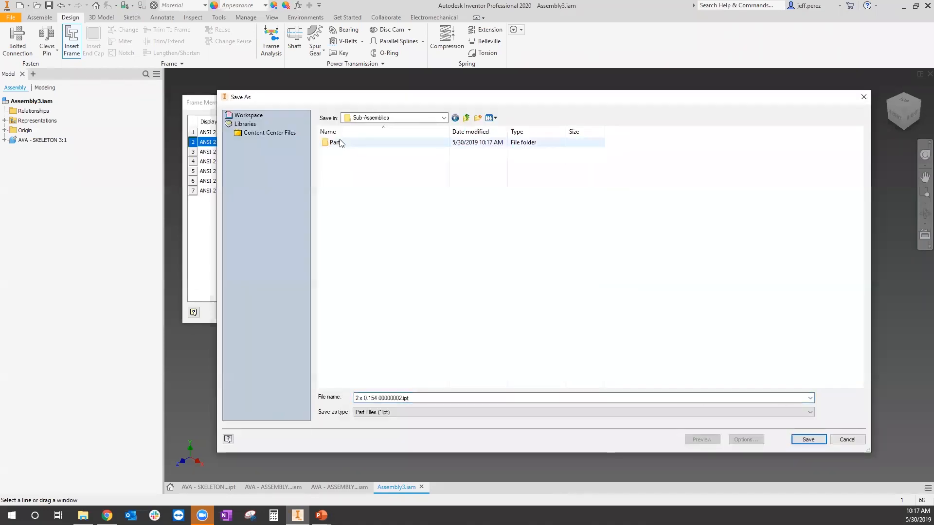
pyautogui.doubleClick(335, 142)
pyautogui.press('Home')
pyautogui.write('AVA 3 -')
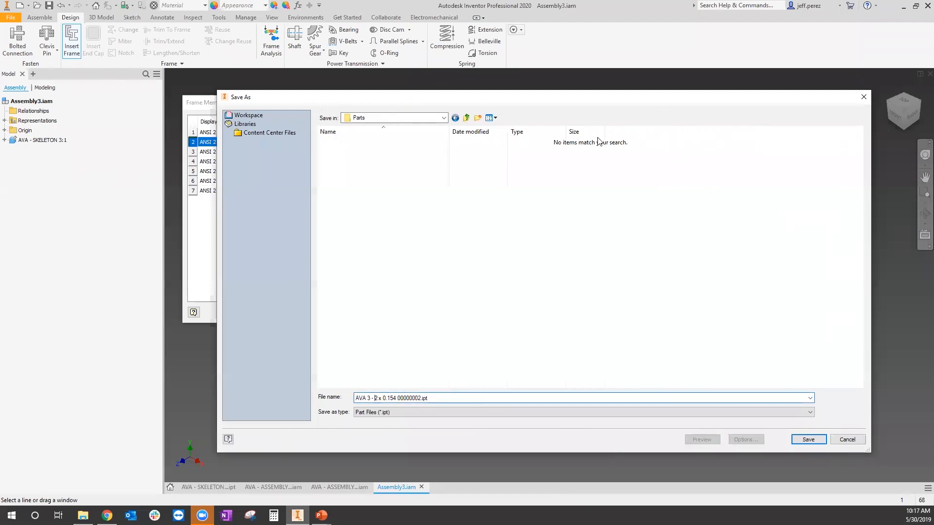
pyautogui.click(807, 440)
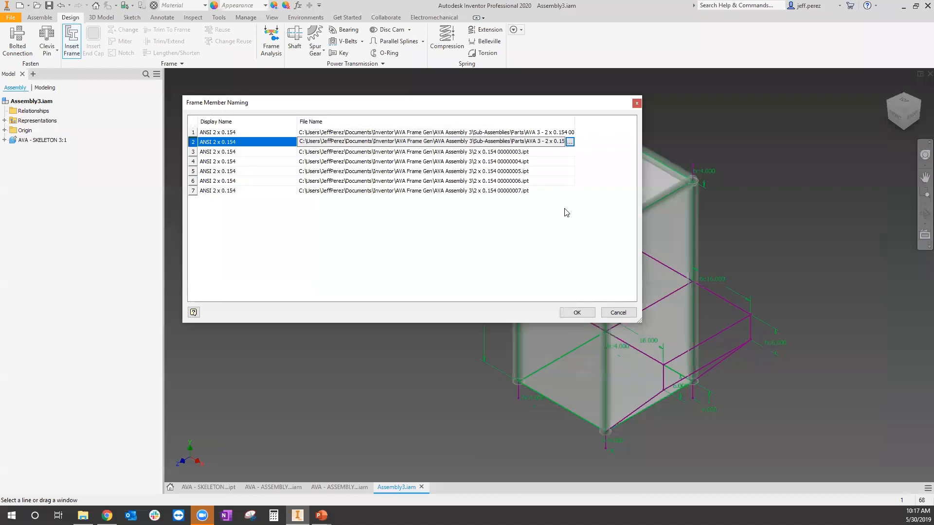
# Step: Set the third member's file to AVA 3 - 2 x 0.154 00000003.ipt in the Parts folder inside Sub-Assemblies
pyautogui.click(559, 151)
pyautogui.click(569, 152)
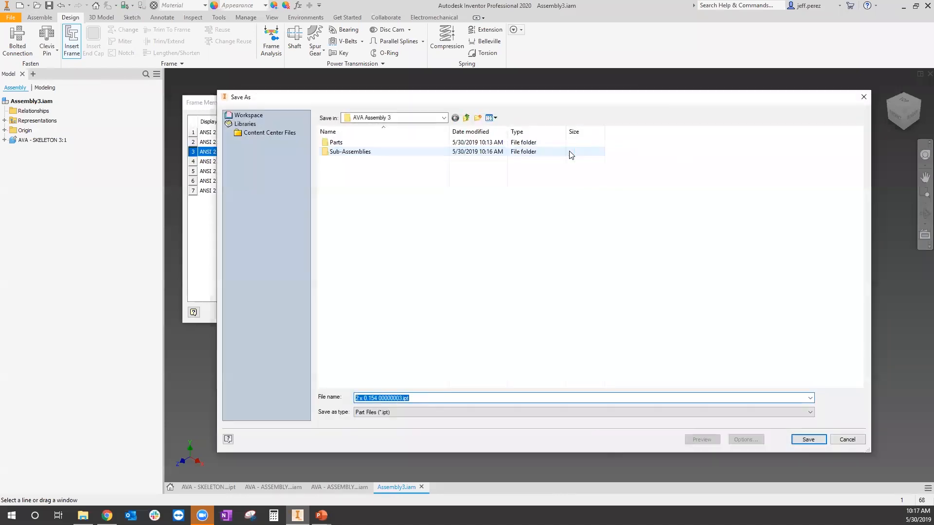
pyautogui.doubleClick(366, 152)
pyautogui.doubleClick(336, 142)
pyautogui.click(479, 400)
pyautogui.press('Home')
pyautogui.write('AVA 3 -')
pyautogui.press('Return')
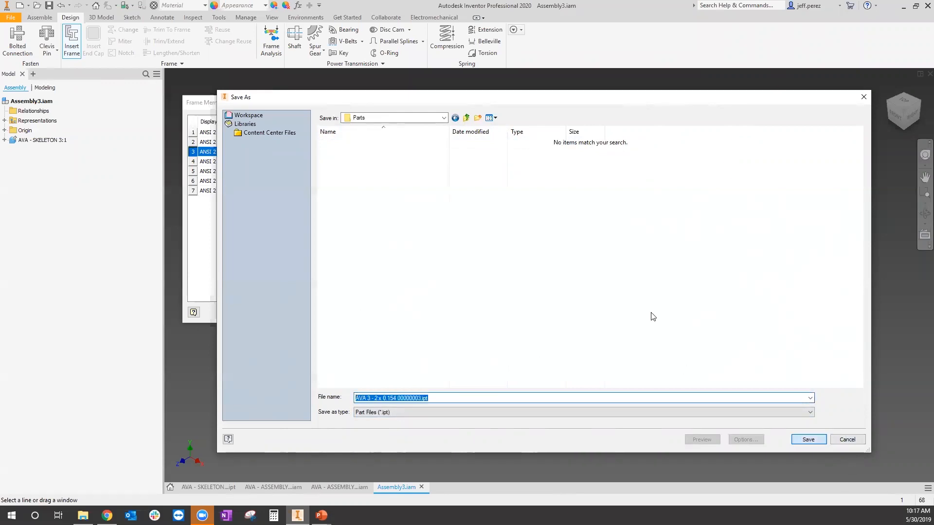
# Step: Set the fourth member's file to AVA 3 - 2 x 0.154 00000004.ipt in the Parts folder inside Sub-Assemblies
pyautogui.click(563, 162)
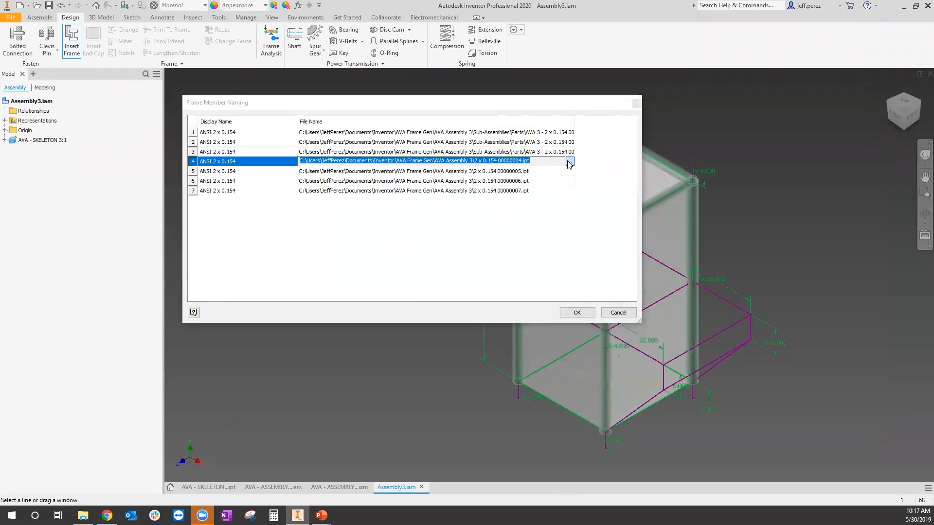
pyautogui.click(569, 161)
pyautogui.doubleClick(346, 153)
pyautogui.doubleClick(346, 144)
pyautogui.click(445, 399)
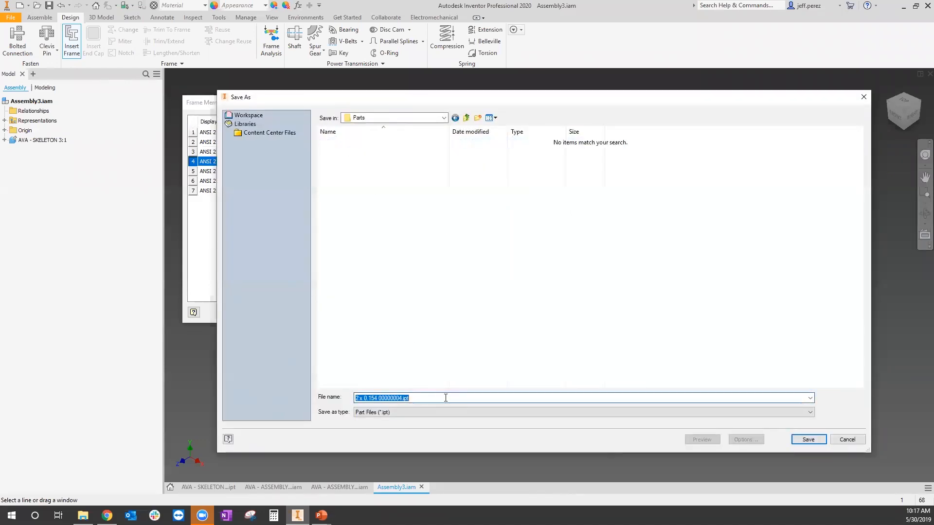
pyautogui.press('Home')
pyautogui.write('AVA 3 -')
pyautogui.click(825, 441)
# Step: Set the fifth member's file to AVA 3 - 2 x 0.154 00000005.ipt in the Parts folder inside Sub-Assemblies
pyautogui.click(568, 173)
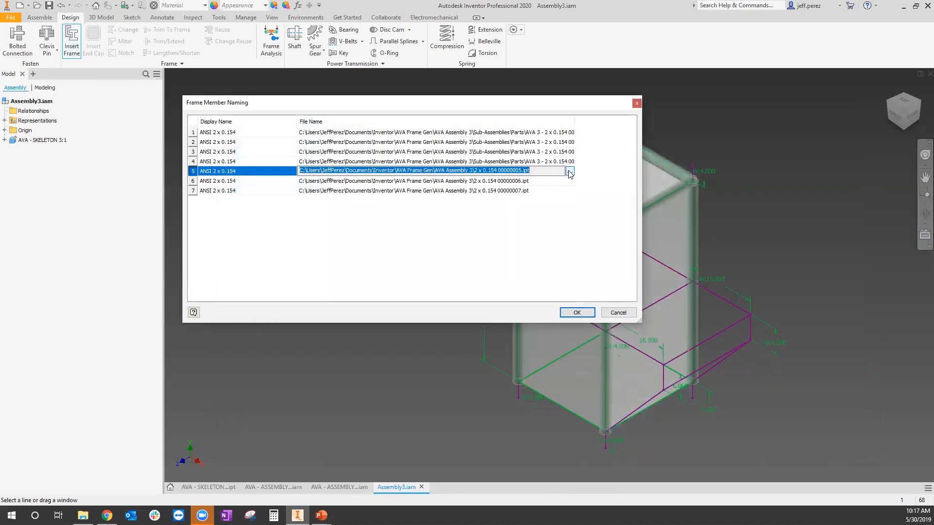
pyautogui.click(569, 171)
pyautogui.doubleClick(335, 152)
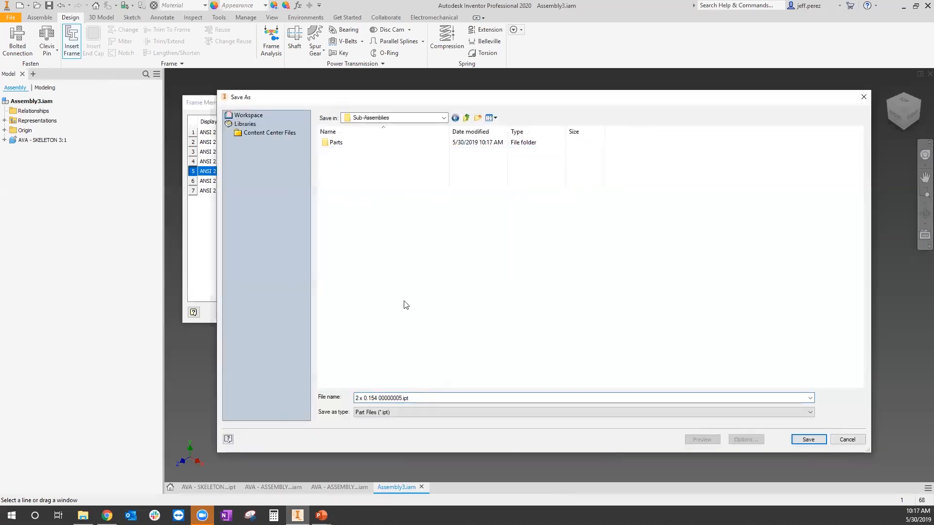
pyautogui.doubleClick(335, 142)
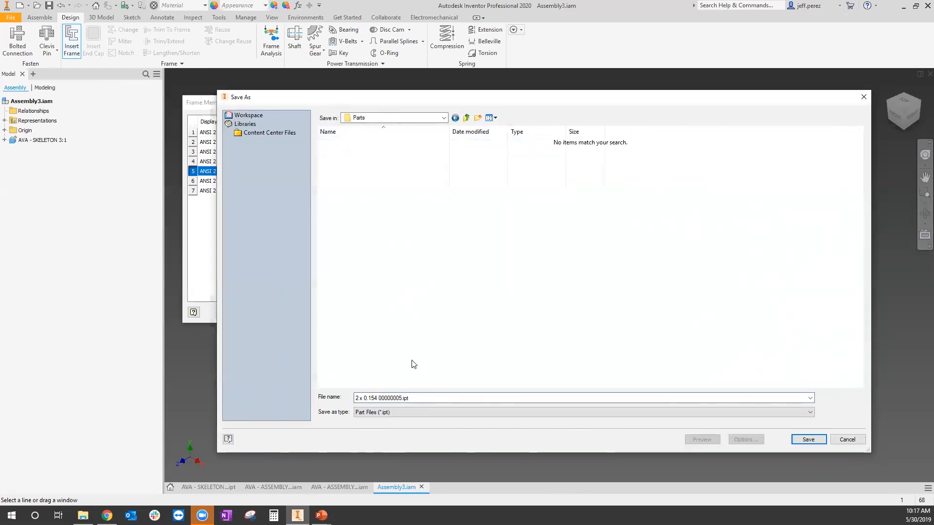
pyautogui.click(429, 397)
pyautogui.press('Home')
pyautogui.write('v')
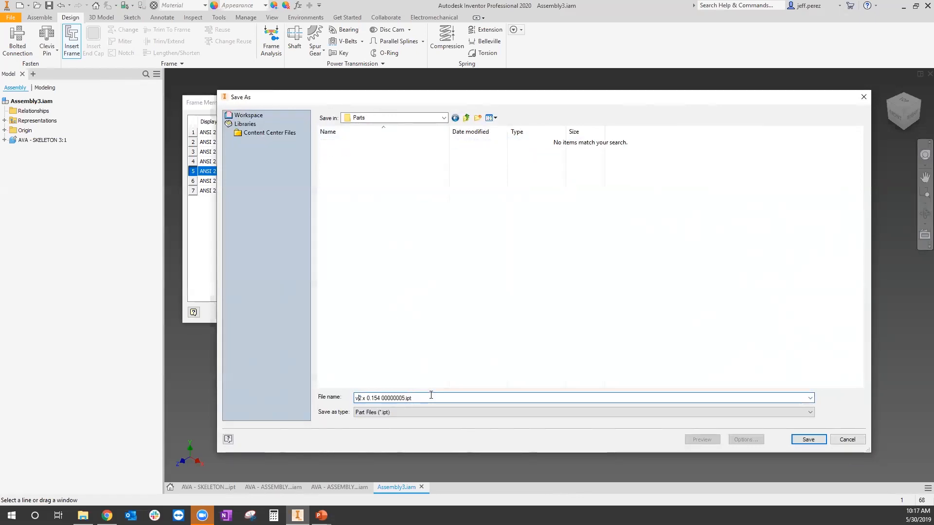
pyautogui.press('BackSpace')
pyautogui.write('AVA 3 -')
pyautogui.press('Return')
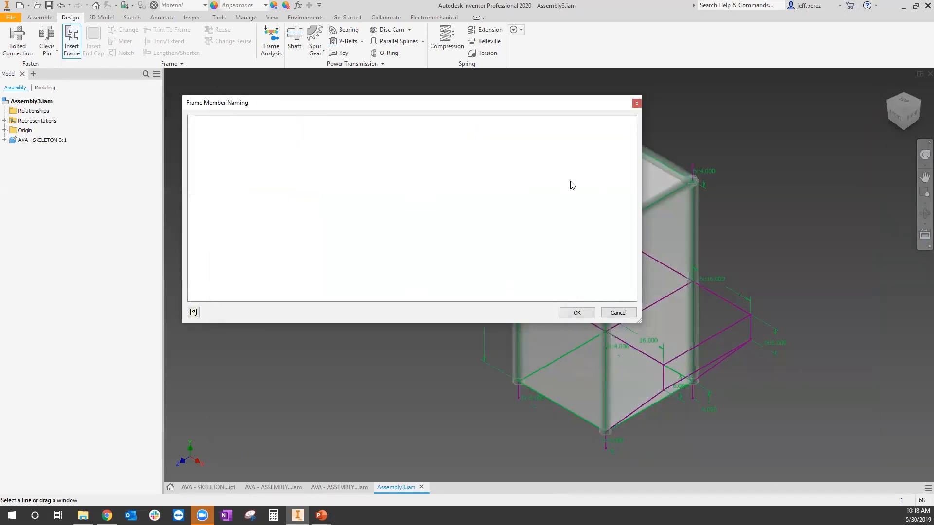
# Step: Set the sixth member's file to AVA 3 - 2 x 0.154 00000006.ipt in the Parts folder inside Sub-Assemblies
pyautogui.click(564, 182)
pyautogui.click(363, 152)
pyautogui.doubleClick(362, 153)
pyautogui.doubleClick(337, 142)
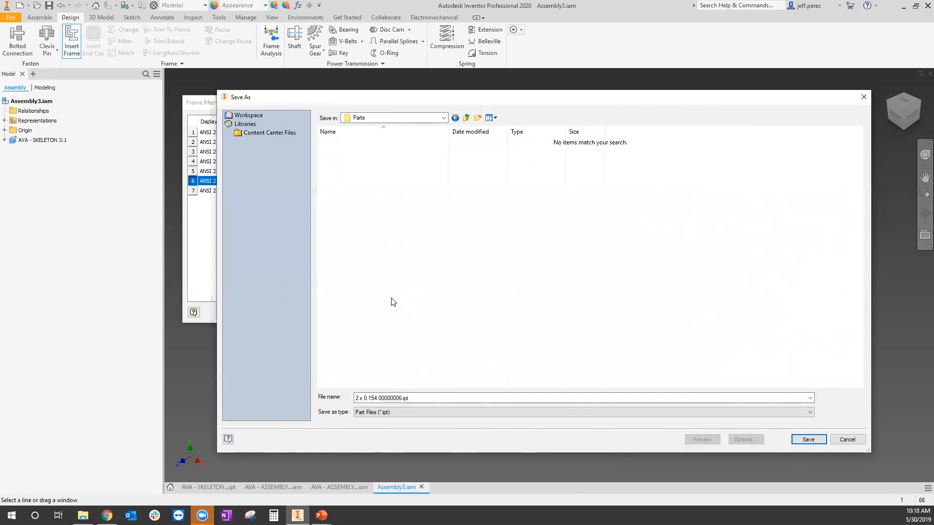
pyautogui.click(437, 397)
pyautogui.hotkey('ctrl', 'v')
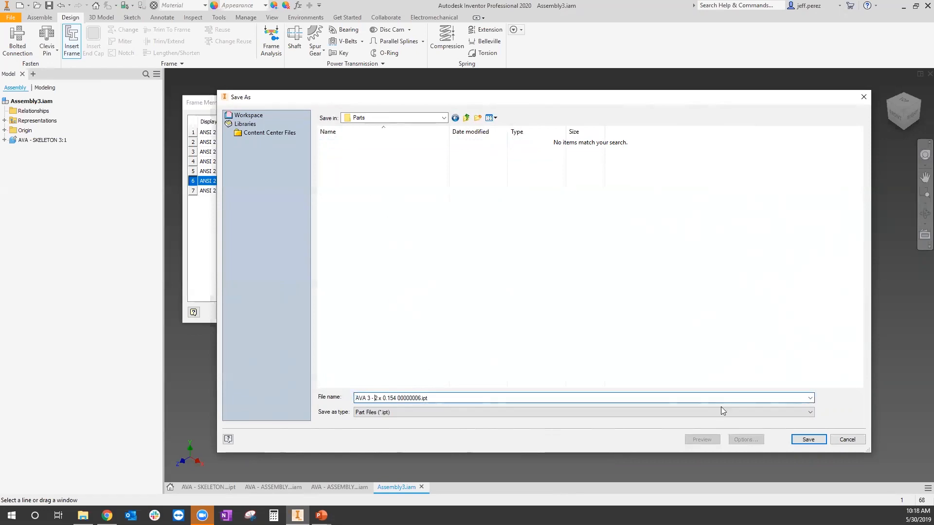
pyautogui.click(807, 439)
# Step: Set the seventh member's file to AVA 3 - 2 x 0.154 00000007.ipt in the Parts folder inside Sub-Assemblies
pyautogui.click(570, 190)
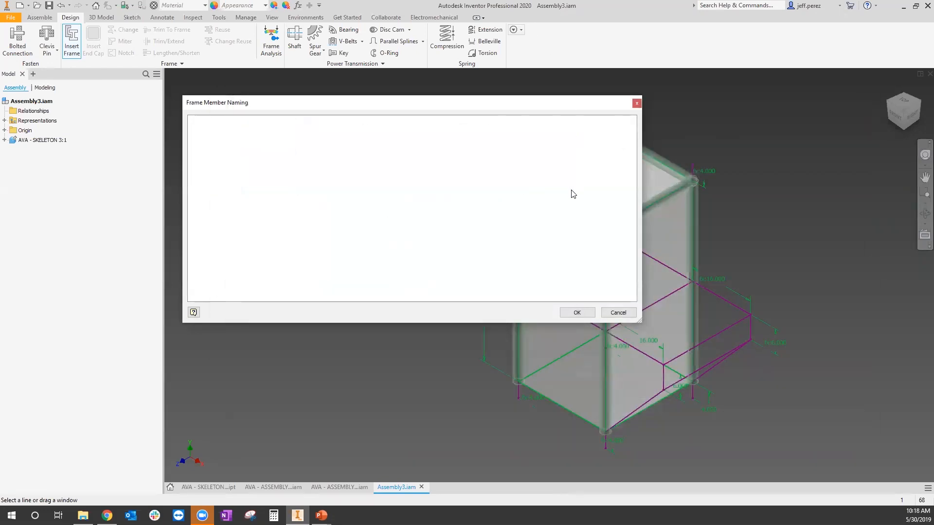
pyautogui.click(569, 191)
pyautogui.doubleClick(370, 152)
pyautogui.doubleClick(360, 142)
pyautogui.hotkey('ctrl', 'a')
pyautogui.press('Home')
pyautogui.write('v')
pyautogui.press('BackSpace')
pyautogui.hotkey('ctrl', 'v')
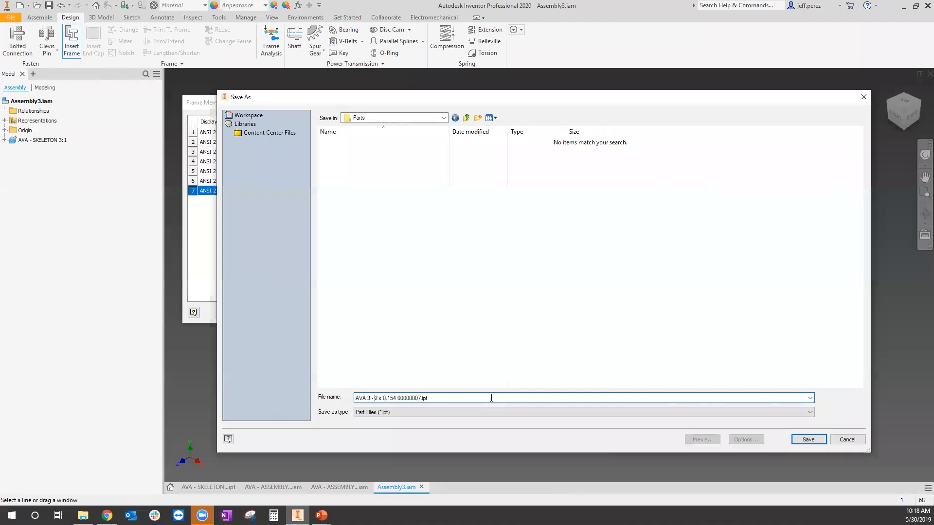
pyautogui.click(815, 442)
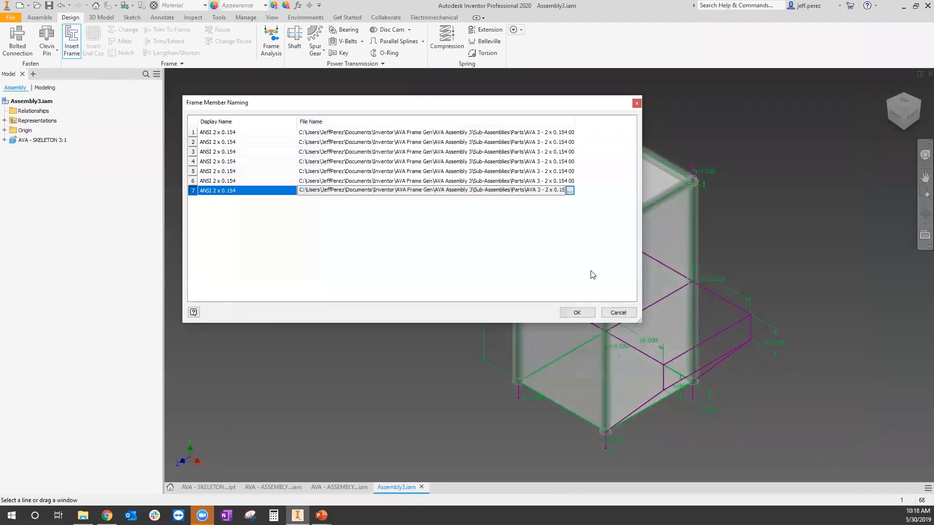
# Step: Generate the seven named frame members, end the frame insertion and save Assembly3.iam with all its dependents
pyautogui.click(578, 313)
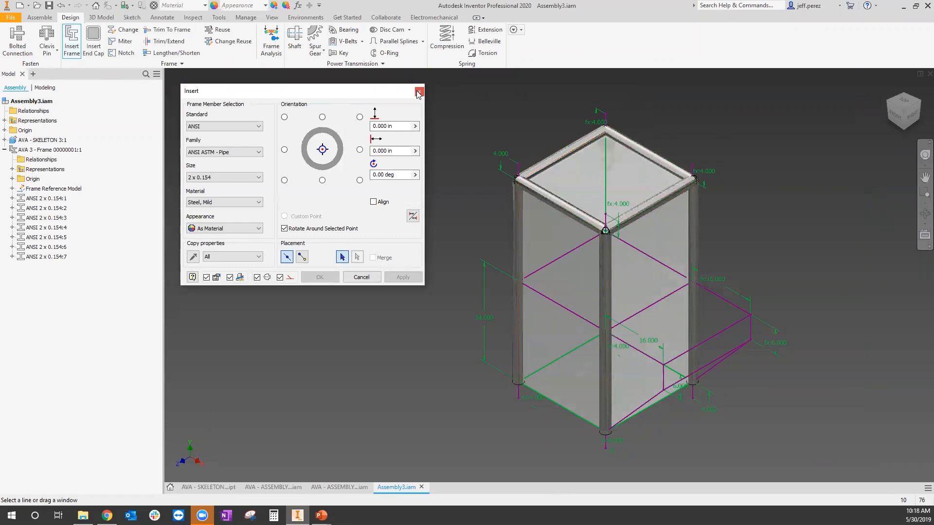
pyautogui.click(348, 280)
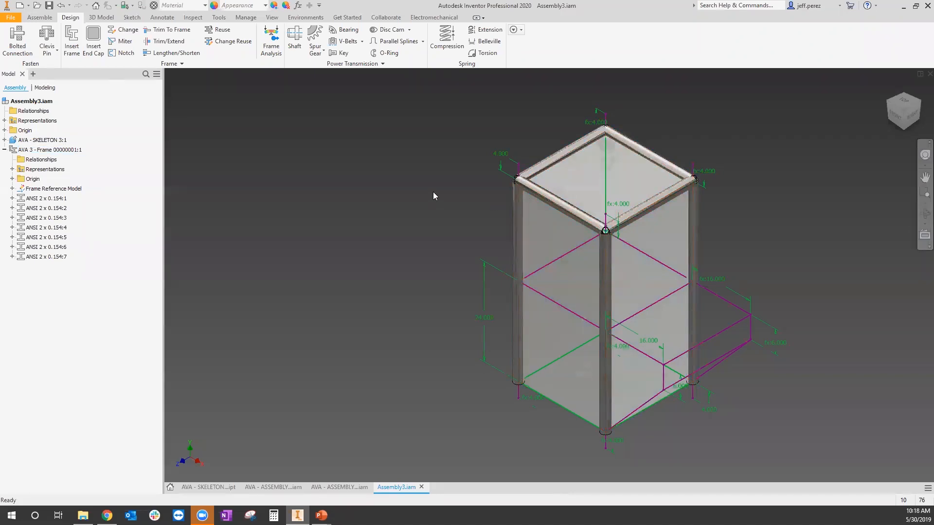
pyautogui.hotkey('ctrl', 's')
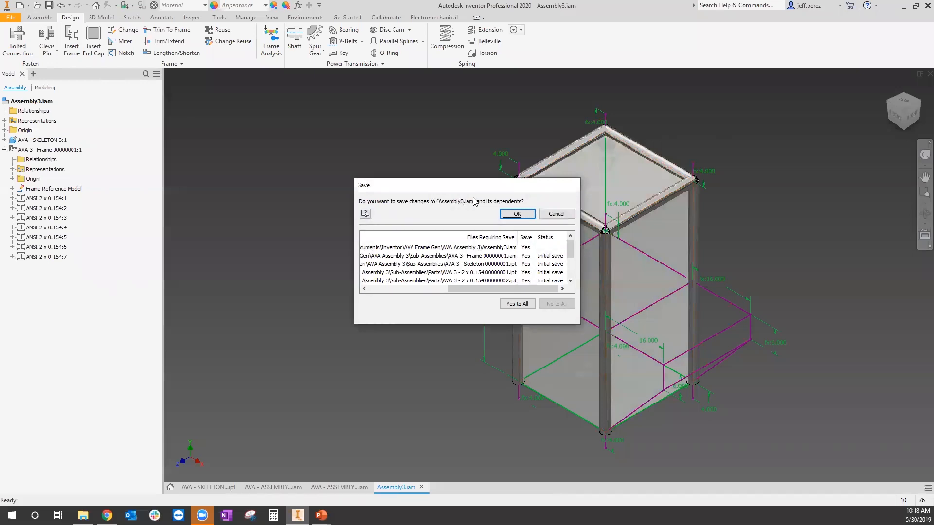
pyautogui.click(517, 304)
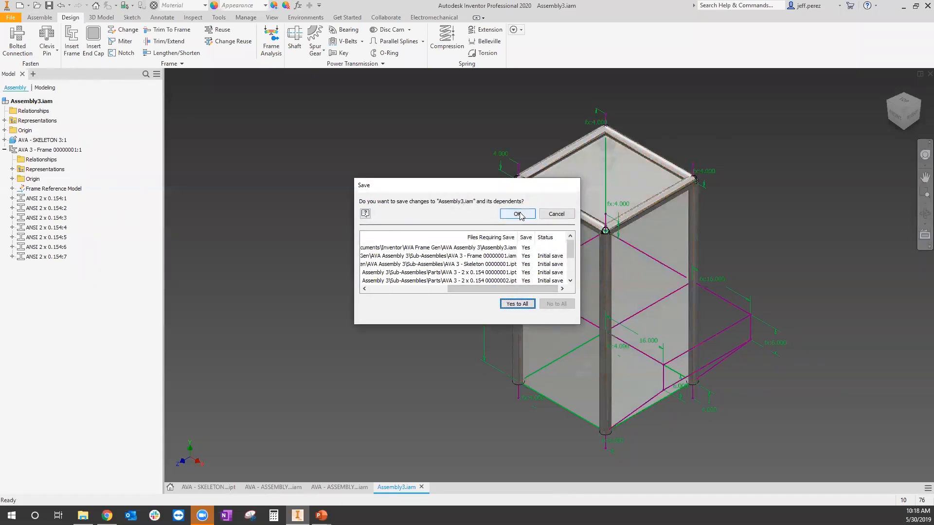
pyautogui.click(518, 214)
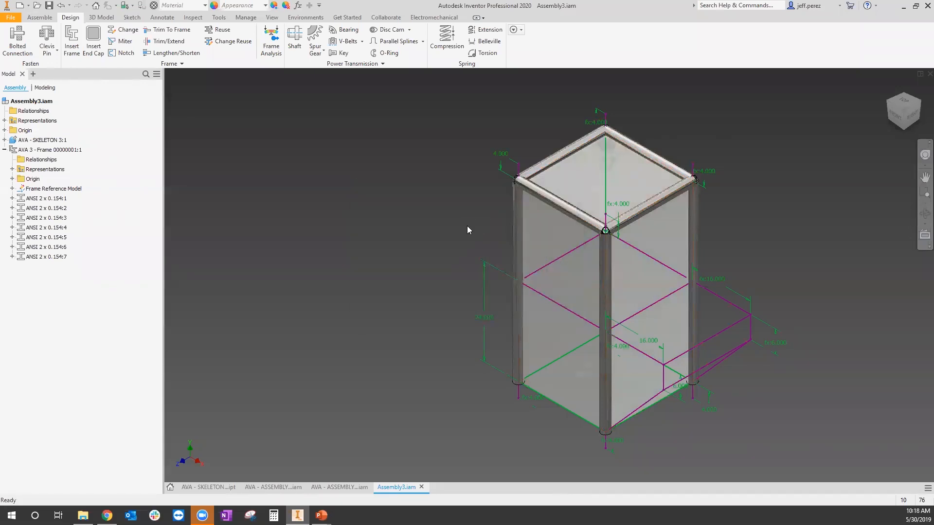
# Step: Examine the saved files in the AVA Assembly 3 folder, its Parts folder, Sub-Assemblies and the nested Parts folder
pyautogui.click(36, 5)
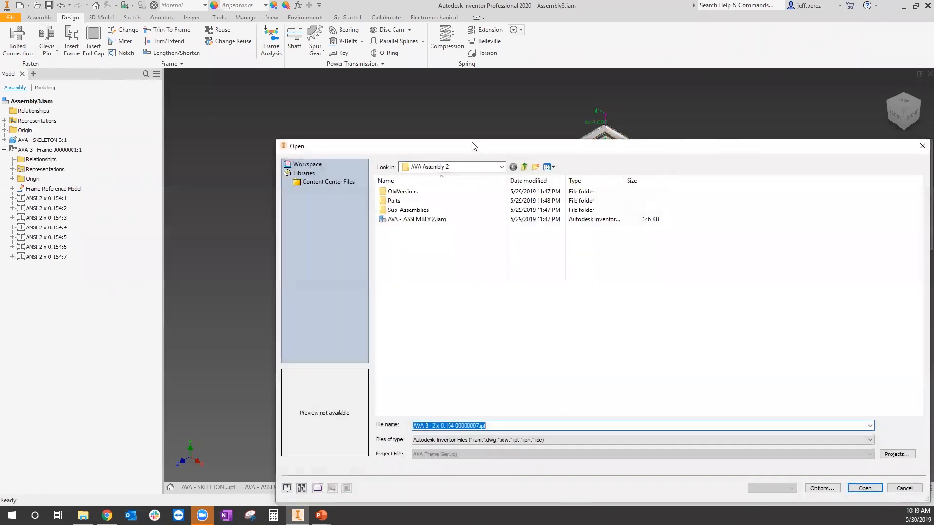
pyautogui.moveTo(409, 97); pyautogui.dragTo(409, 86)
pyautogui.click(437, 107)
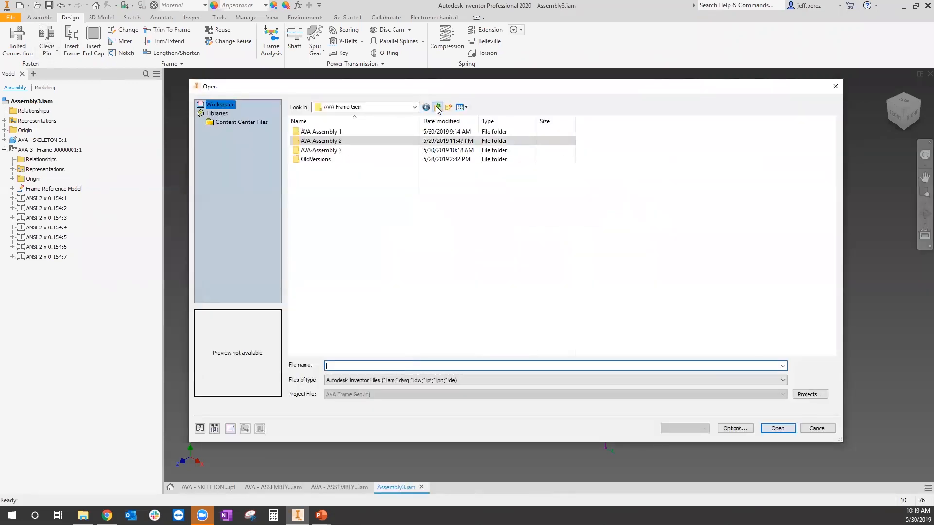
pyautogui.doubleClick(337, 150)
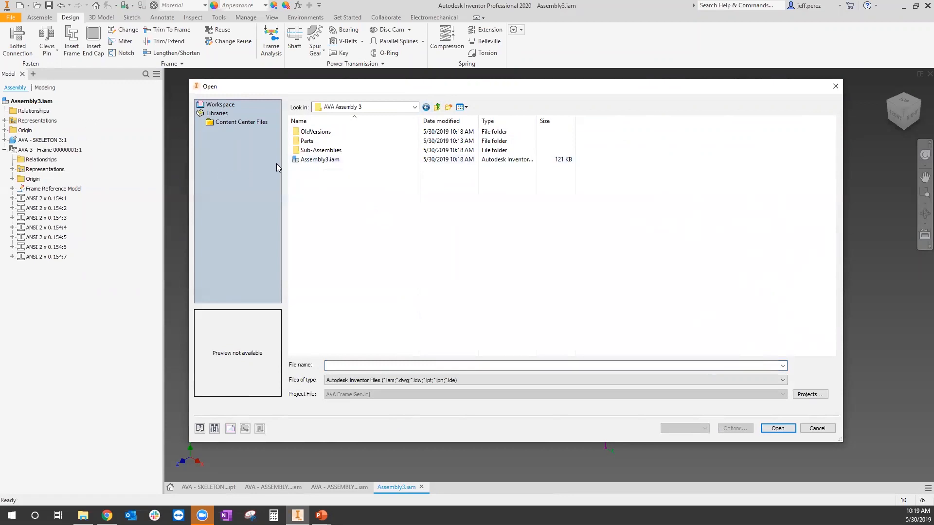
pyautogui.doubleClick(307, 140)
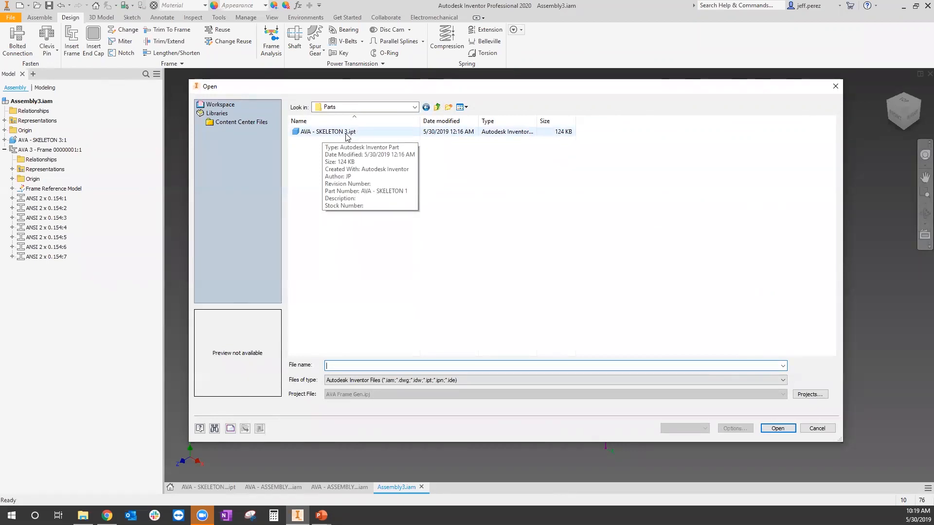
pyautogui.click(440, 112)
pyautogui.doubleClick(321, 150)
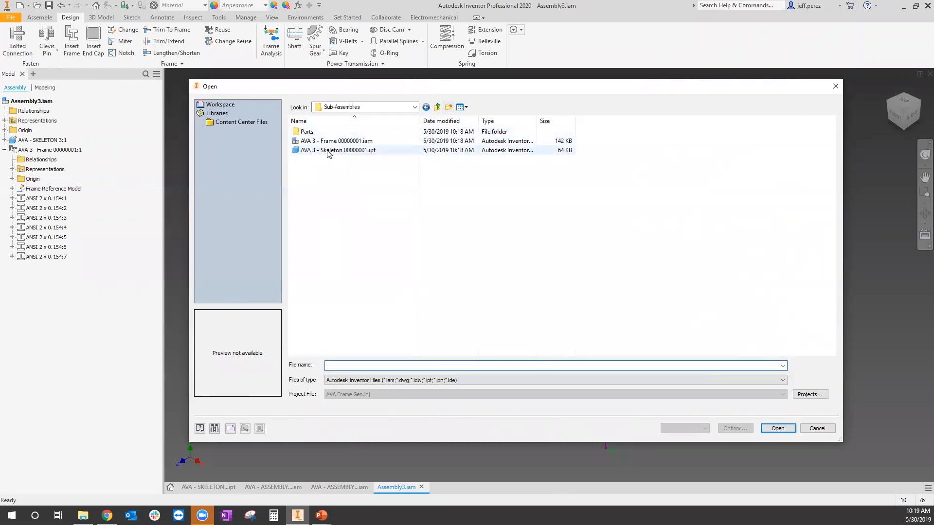
pyautogui.click(316, 133)
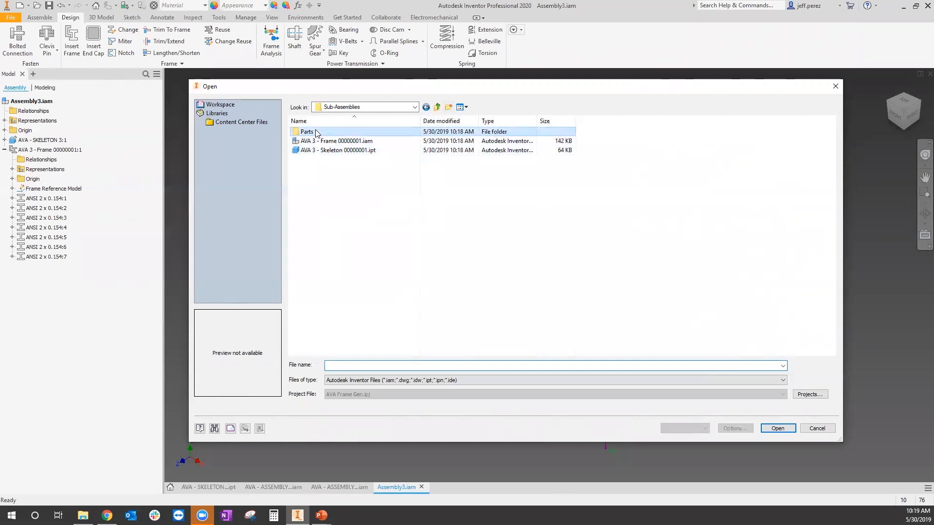
pyautogui.doubleClick(316, 133)
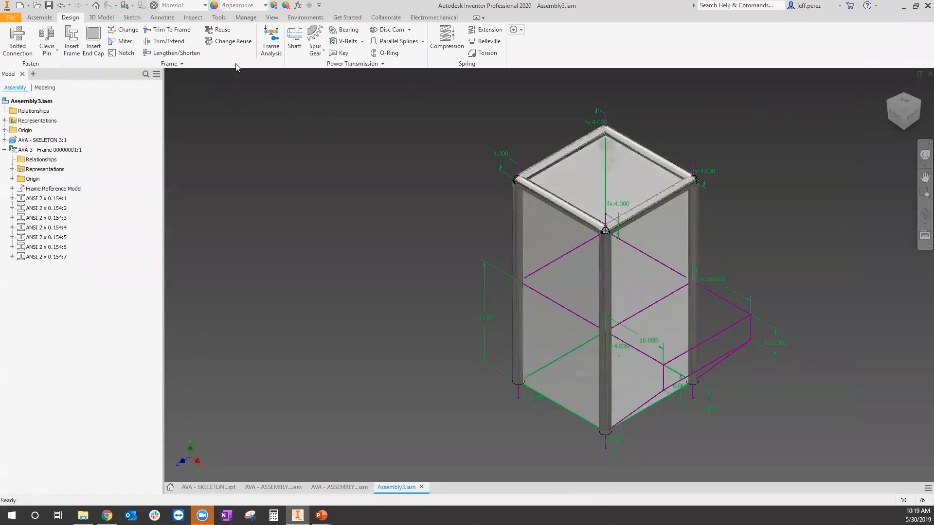
# Step: Examine the Frame Generator file naming defaults and the attributes available for frame member names in the application options
pyautogui.click(219, 17)
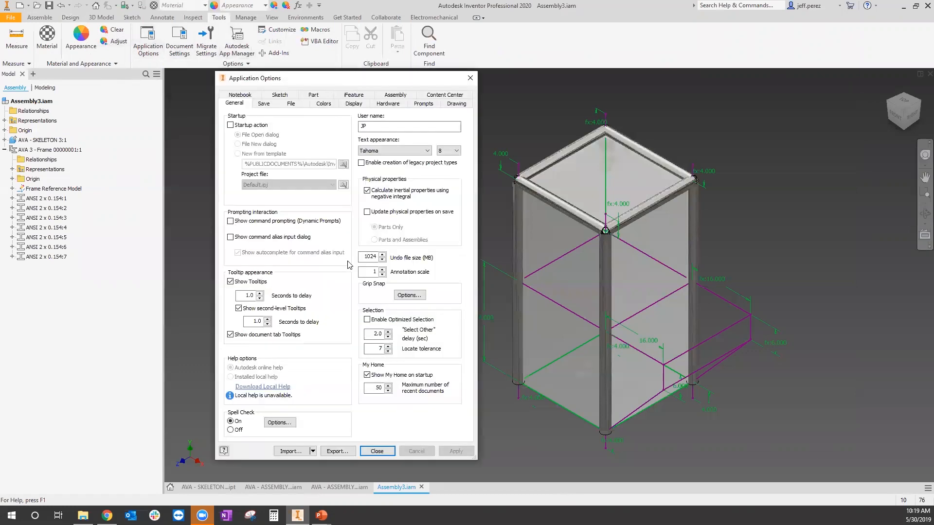
pyautogui.click(291, 104)
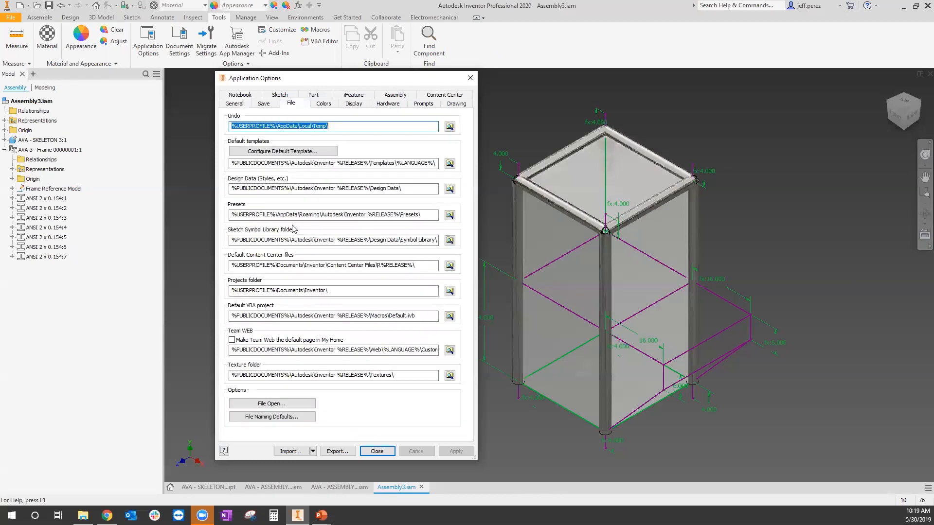
pyautogui.click(272, 417)
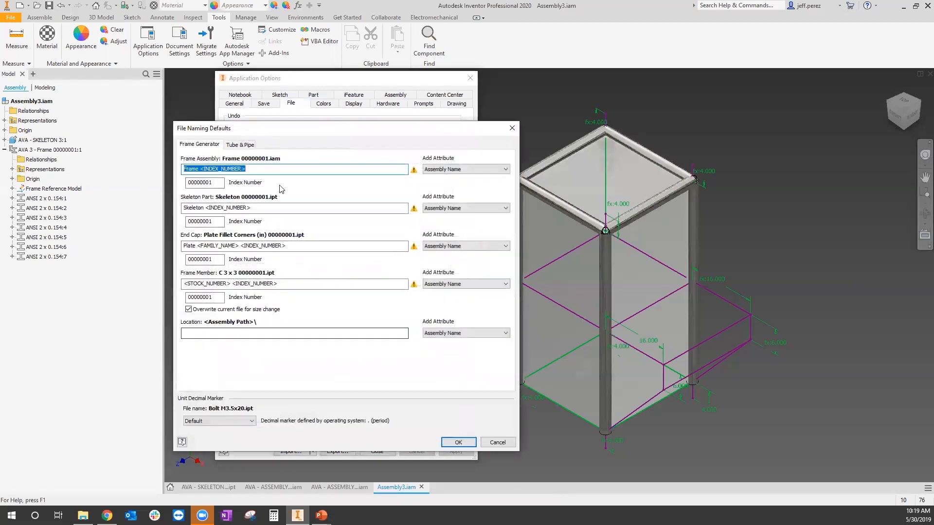
pyautogui.moveTo(350, 126); pyautogui.dragTo(364, 97)
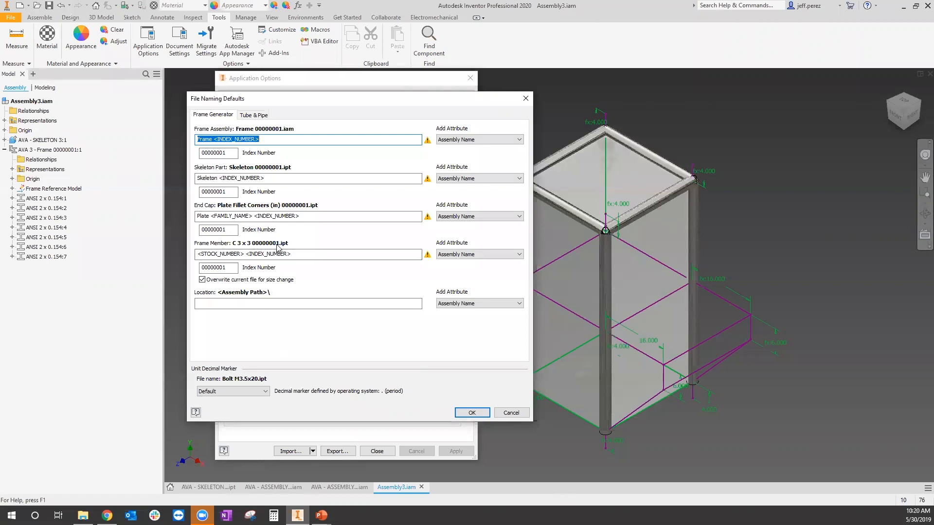
pyautogui.moveTo(335, 98); pyautogui.dragTo(343, 90)
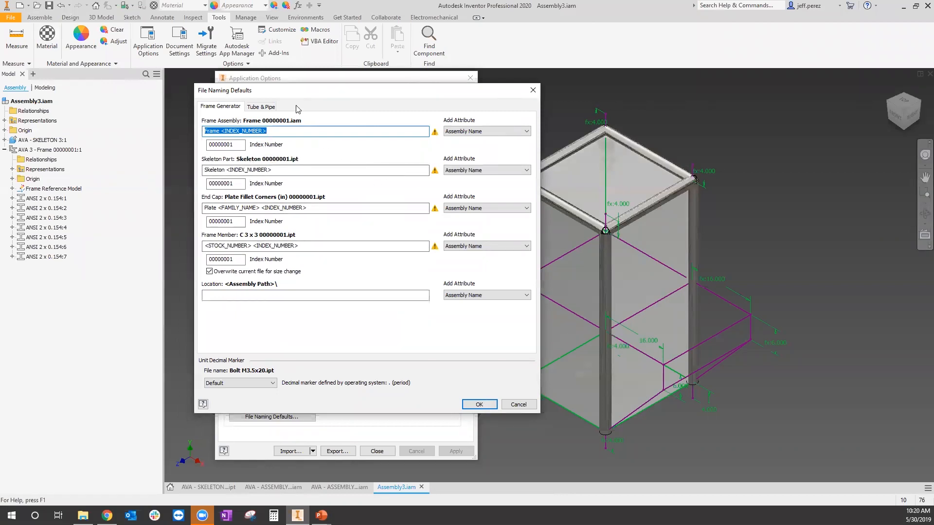
pyautogui.moveTo(318, 96); pyautogui.dragTo(310, 96)
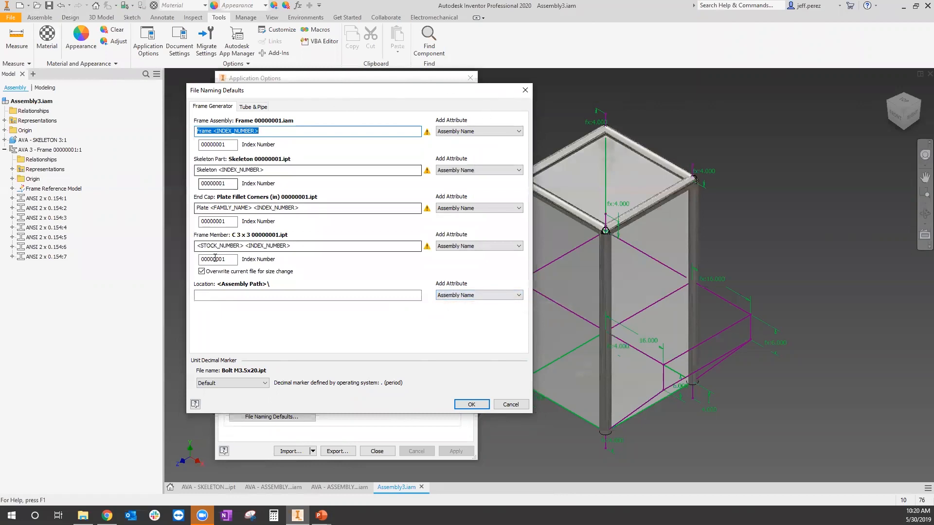
pyautogui.click(469, 246)
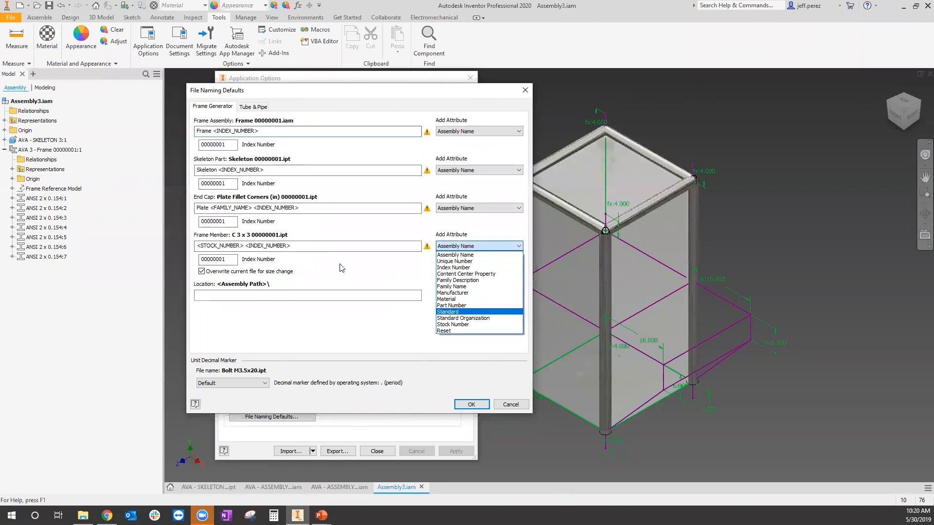
pyautogui.click(359, 246)
pyautogui.click(510, 404)
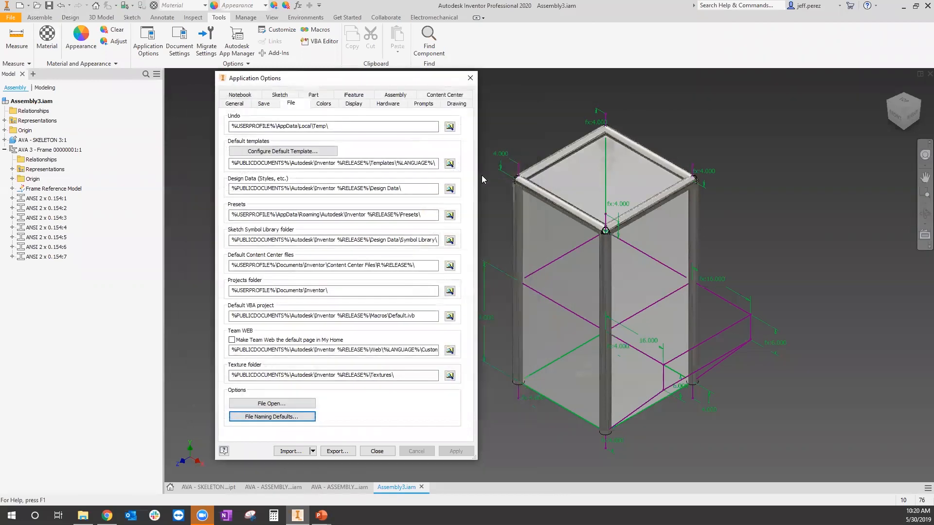
pyautogui.click(469, 79)
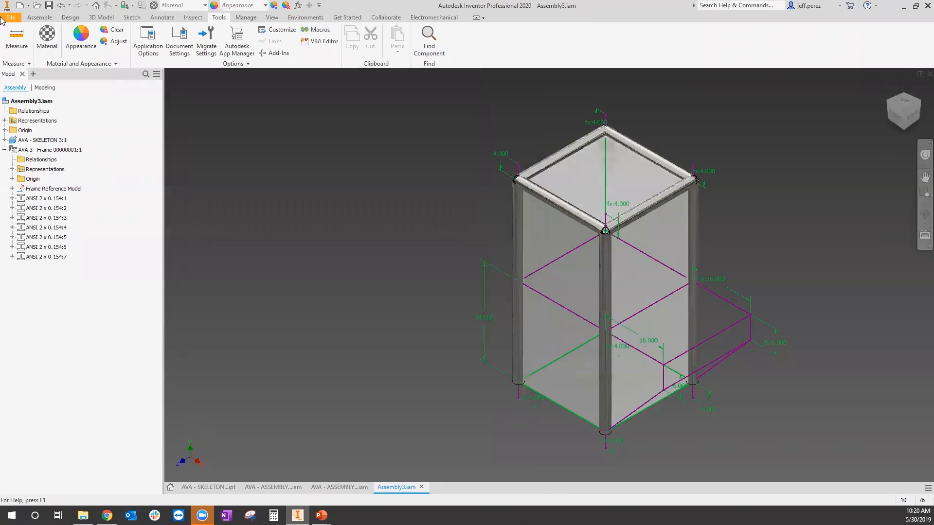
# Step: Close Assembly3.iam, view AVA - ASSEMBLY 1.iam and switch to AVA - SKELETON 1.ipt
pyautogui.click(929, 73)
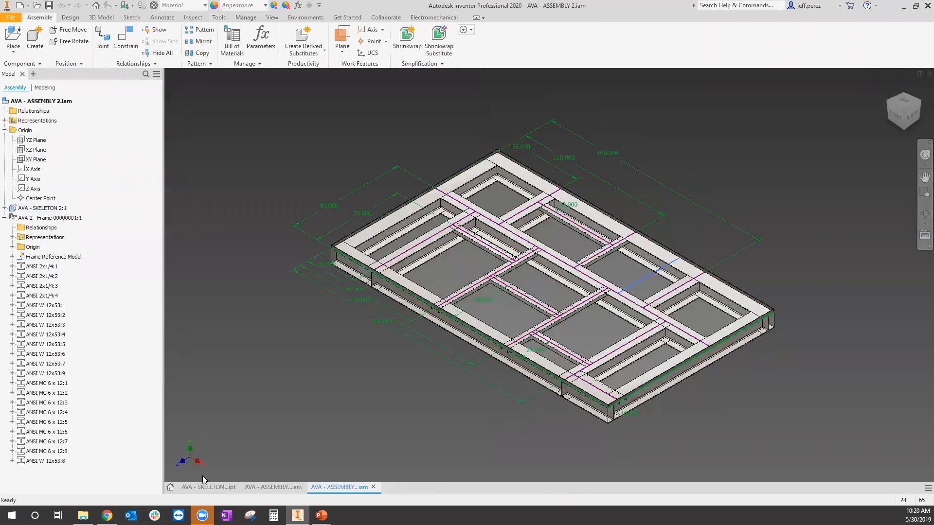
pyautogui.click(265, 488)
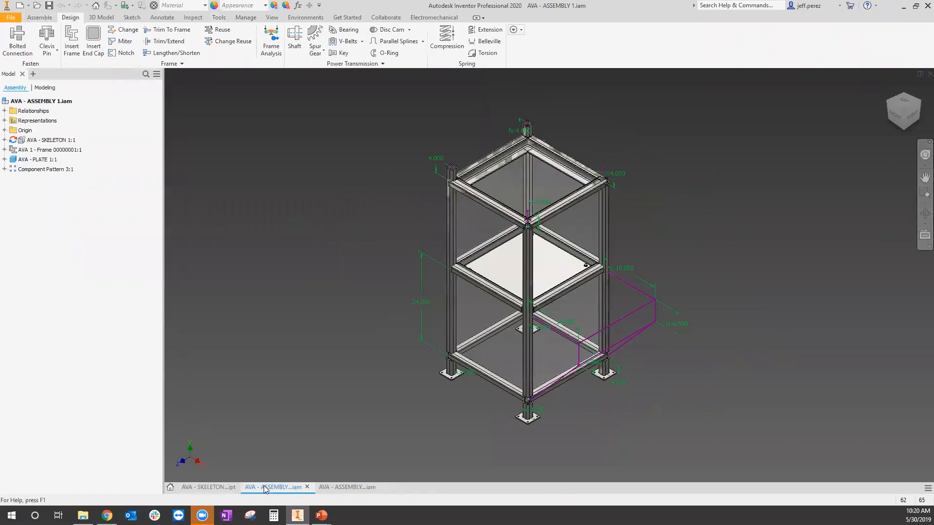
pyautogui.click(203, 487)
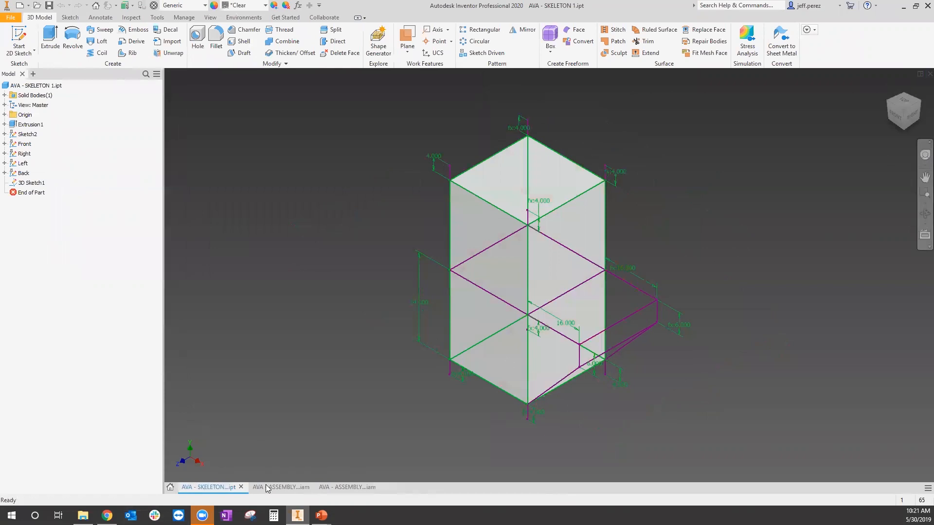
pyautogui.moveTo(267, 491)
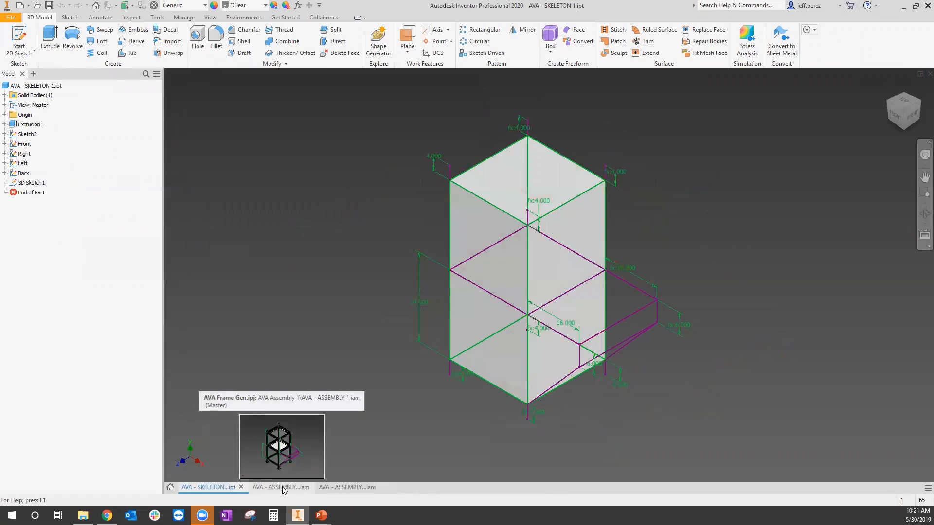
# Step: Switch to AVA - ASSEMBLY 1.iam and start an end cap on the open top face of the left corner post
pyautogui.click(282, 488)
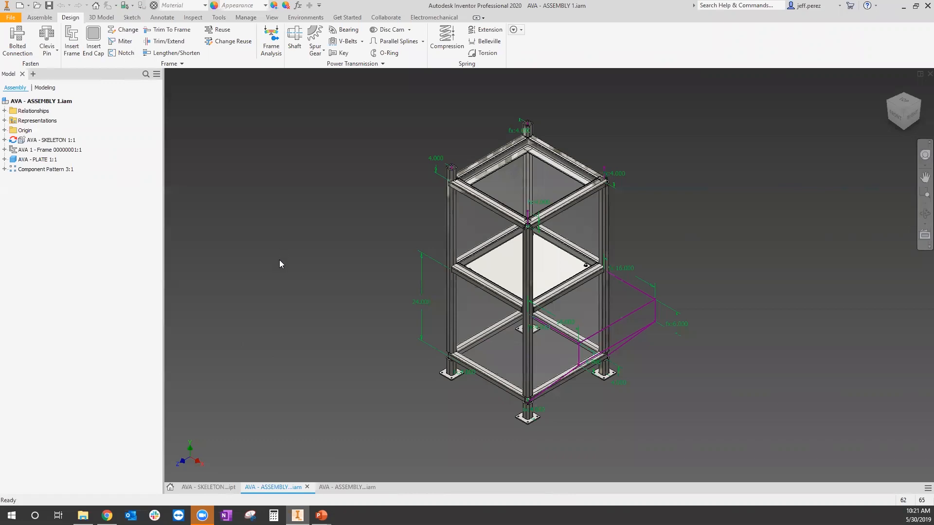
pyautogui.click(94, 41)
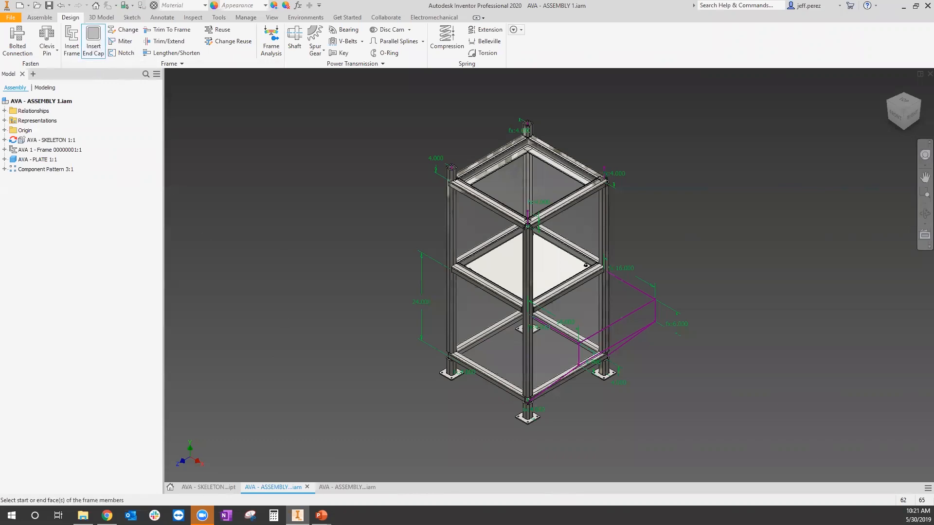
pyautogui.moveTo(853, 75); pyautogui.dragTo(284, 93)
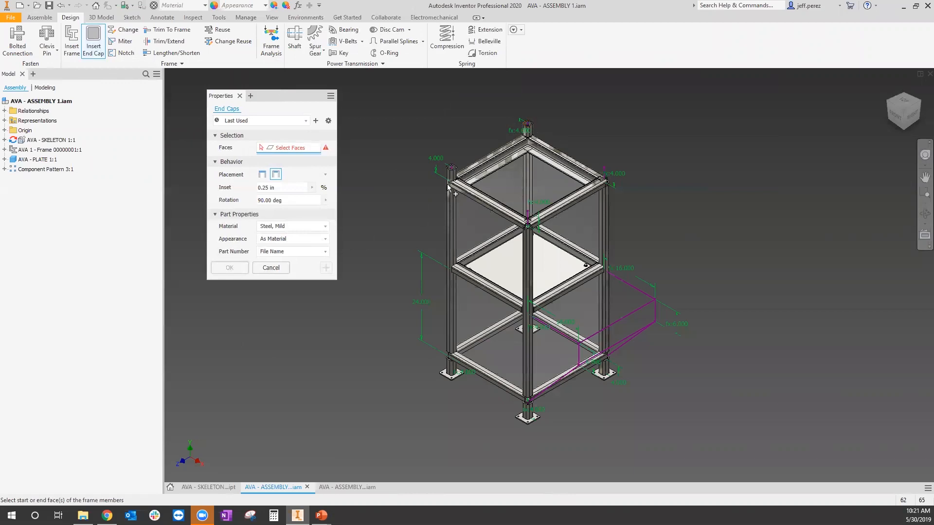
pyautogui.scroll(6, 454, 166)
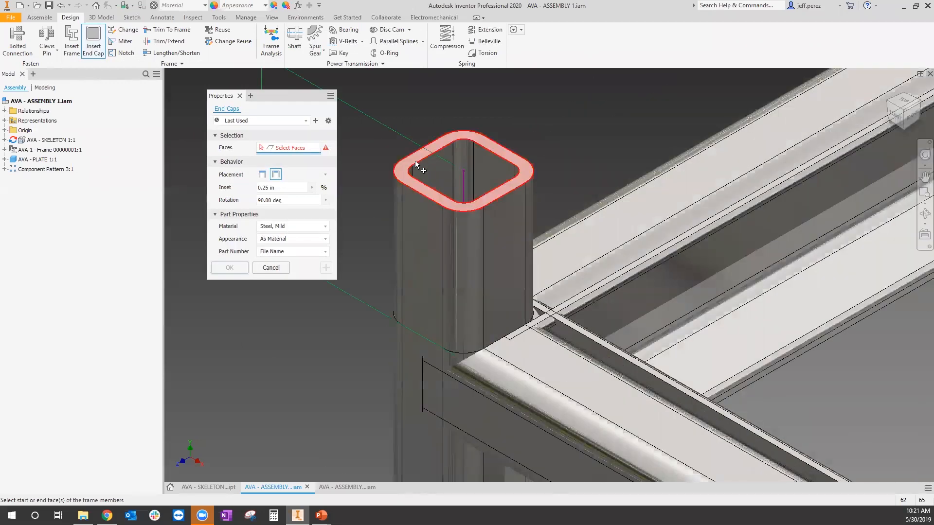
pyautogui.click(416, 159)
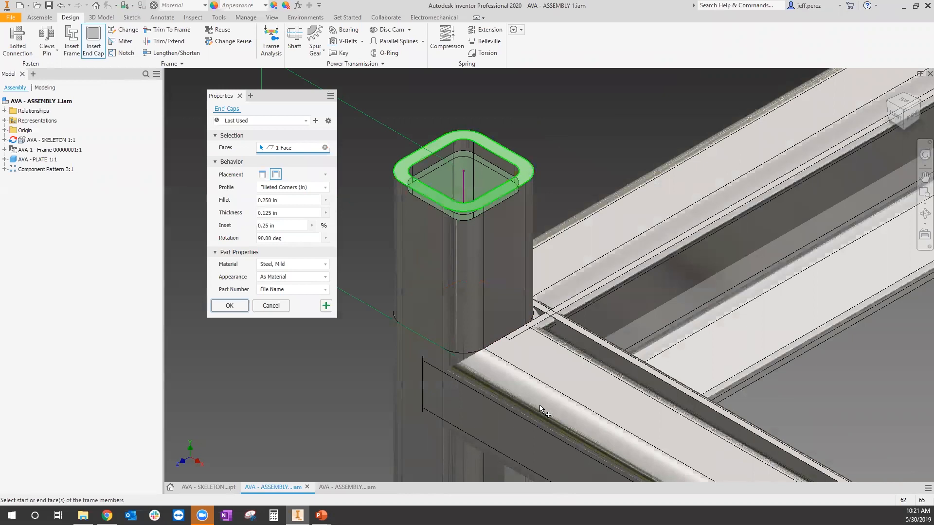
# Step: Place the end cap inside the post with an inset of 0.5 in and a thickness of 0.25 in
pyautogui.click(272, 200)
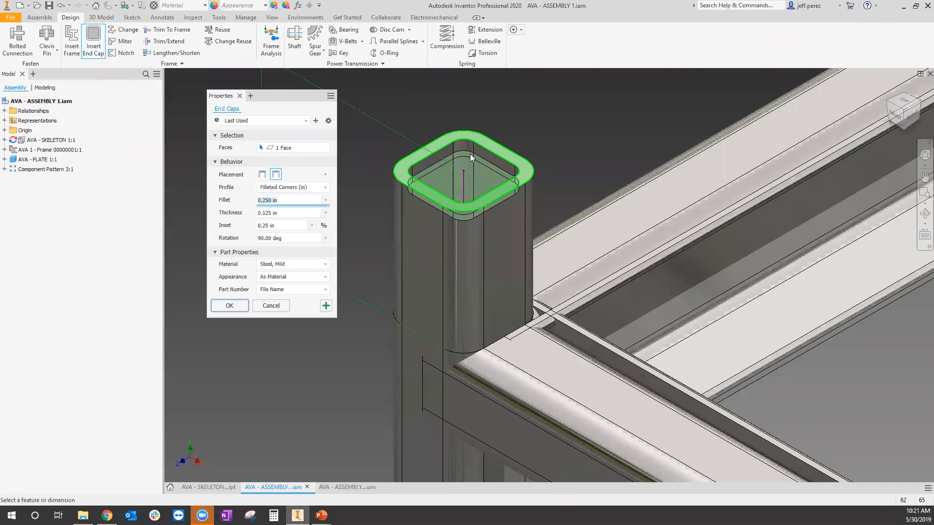
pyautogui.click(265, 175)
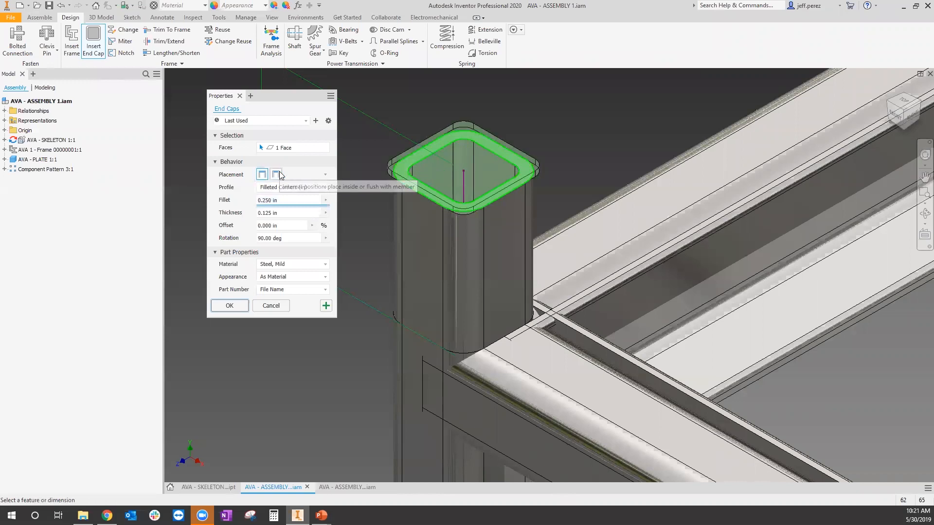
pyautogui.click(276, 174)
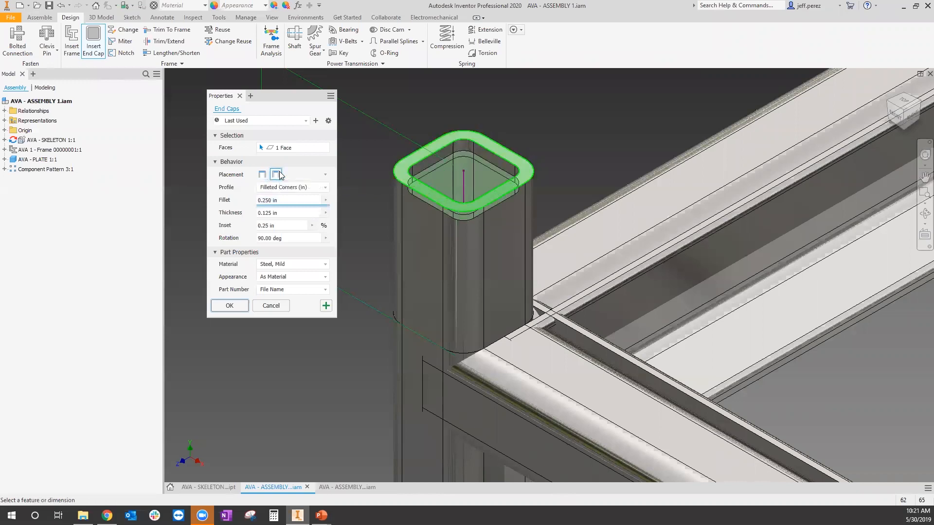
pyautogui.click(280, 226)
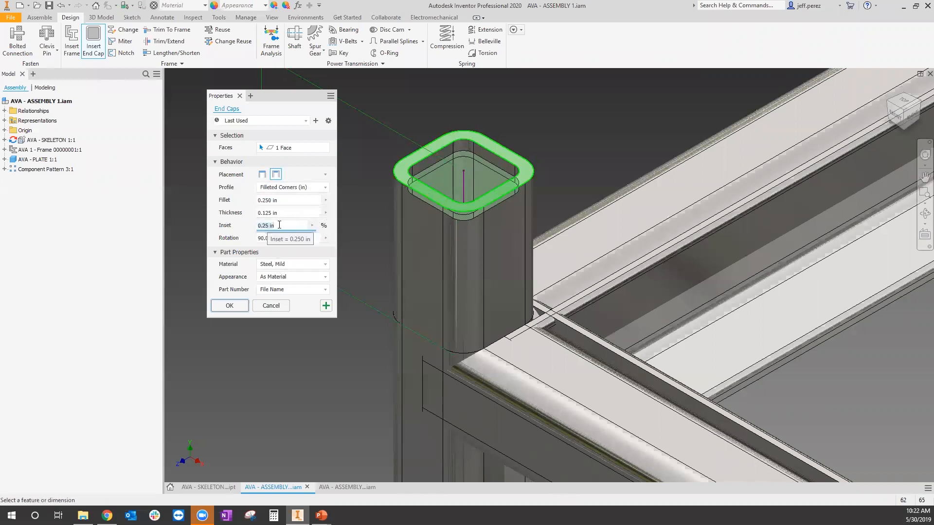
pyautogui.write('.5')
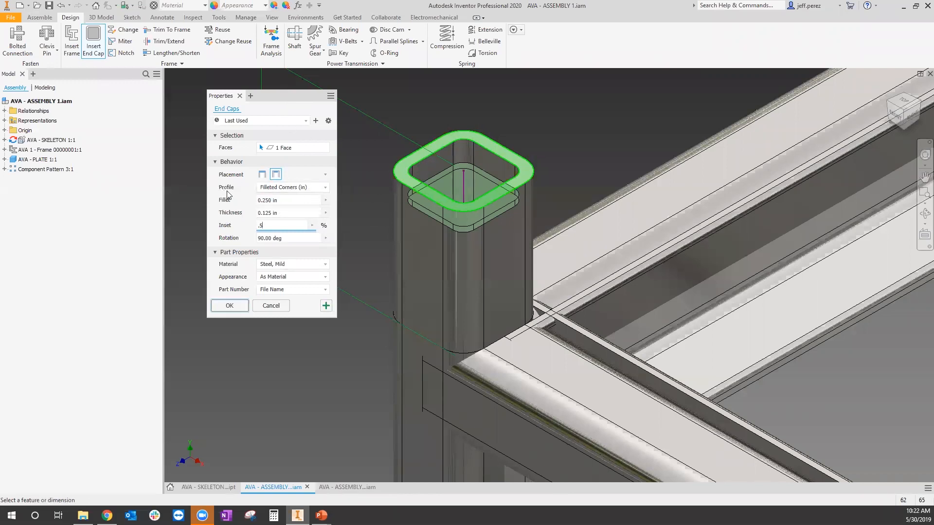
pyautogui.click(272, 214)
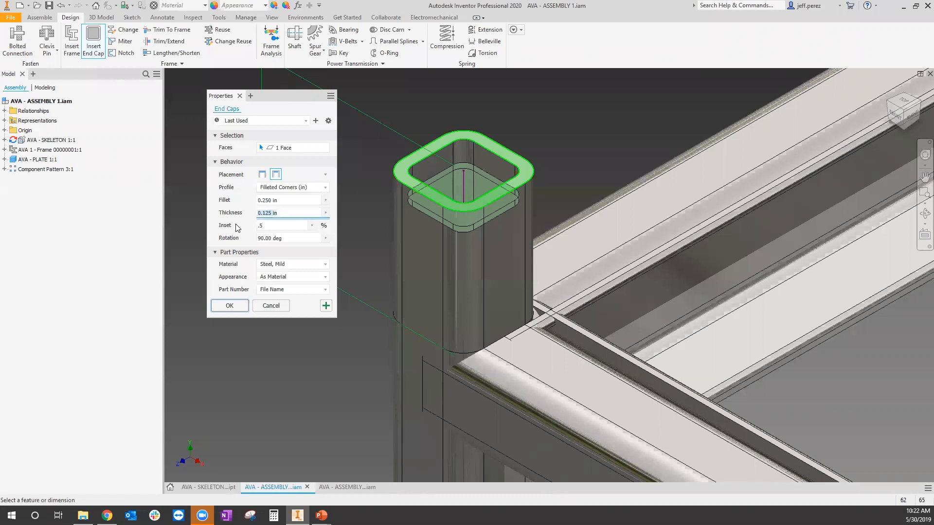
pyautogui.write('.25')
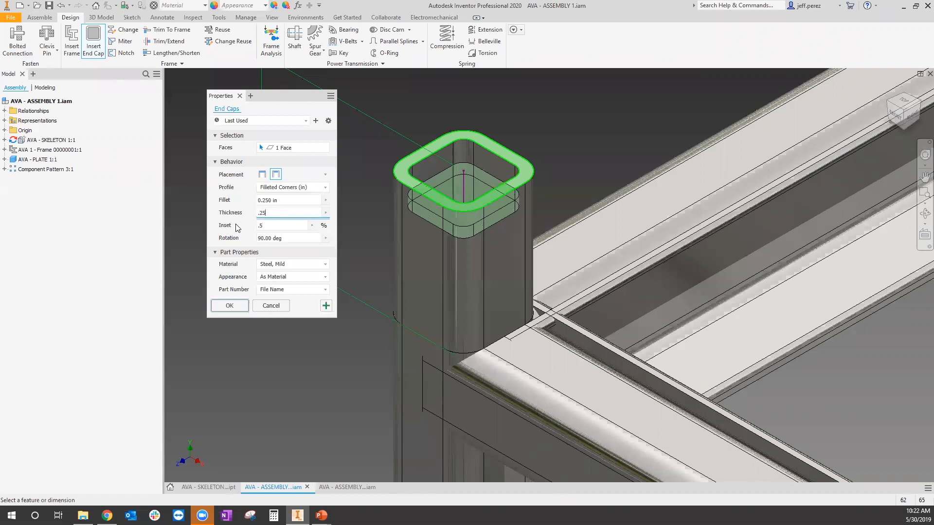
# Step: Set the end cap's fillet radius to 0.375 in, checking the corner fit inside the tube from above
pyautogui.click(285, 197)
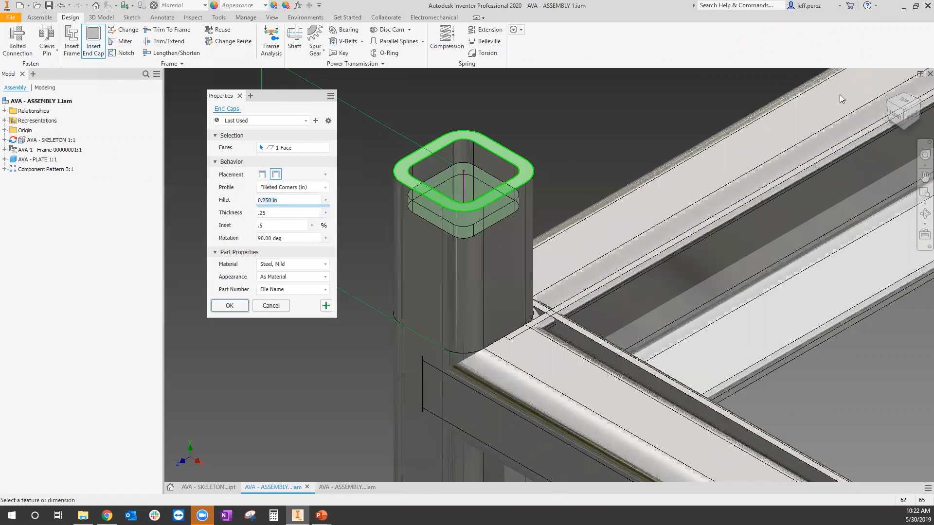
pyautogui.click(903, 98)
pyautogui.scroll(-8, 495, 219)
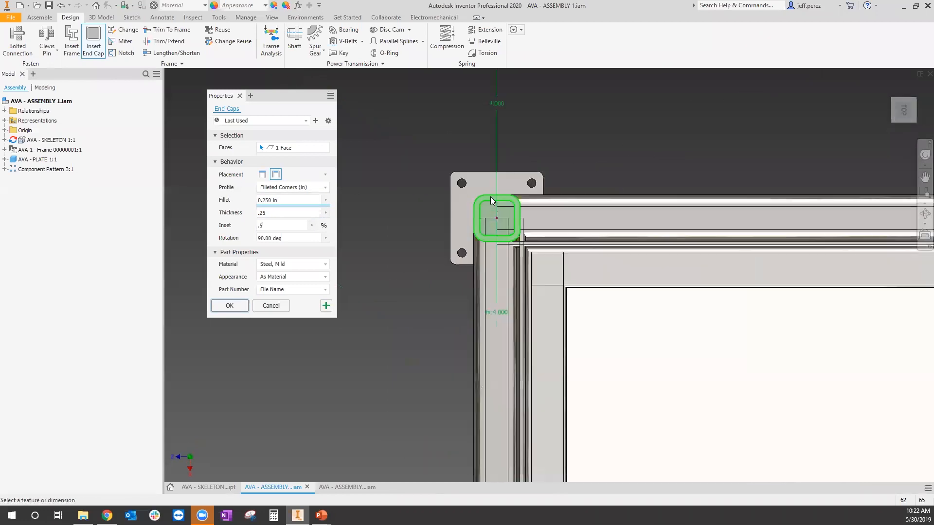
pyautogui.click(285, 199)
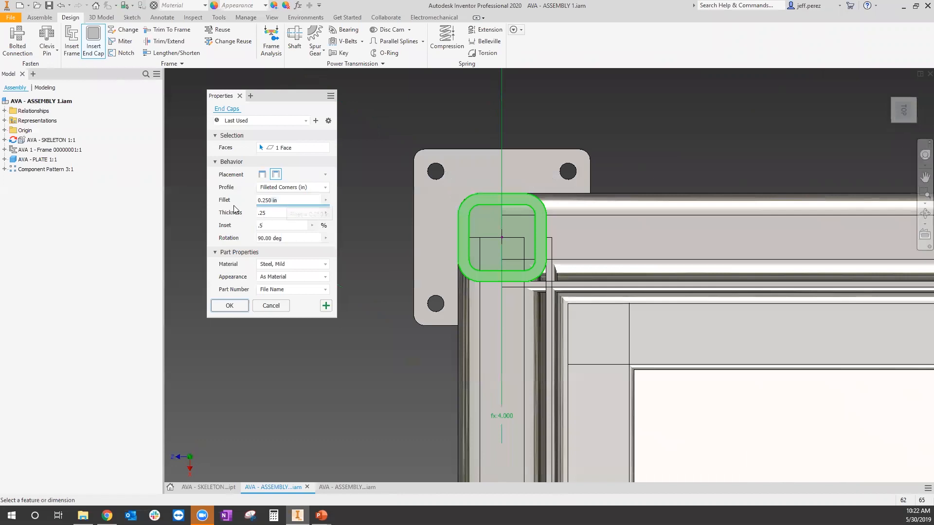
pyautogui.write('.375')
pyautogui.scroll(-3, 480, 205)
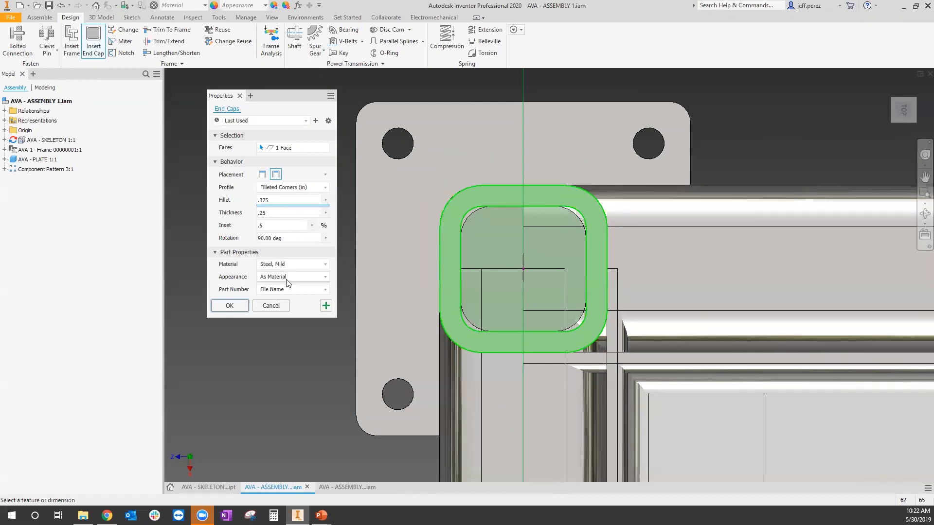
pyautogui.click(325, 291)
pyautogui.click(325, 291)
# Step: Save the current end cap settings as a new preset named Insert Cap
pyautogui.click(890, 123)
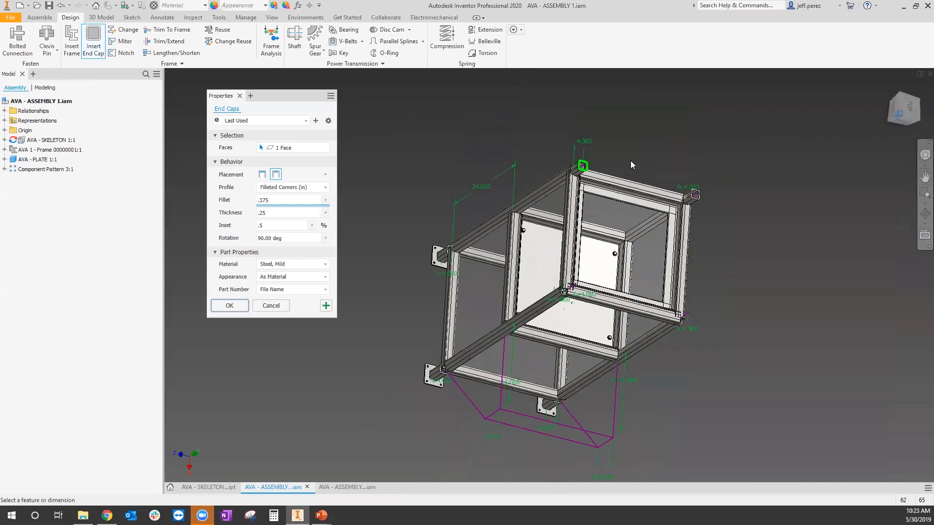
pyautogui.click(884, 89)
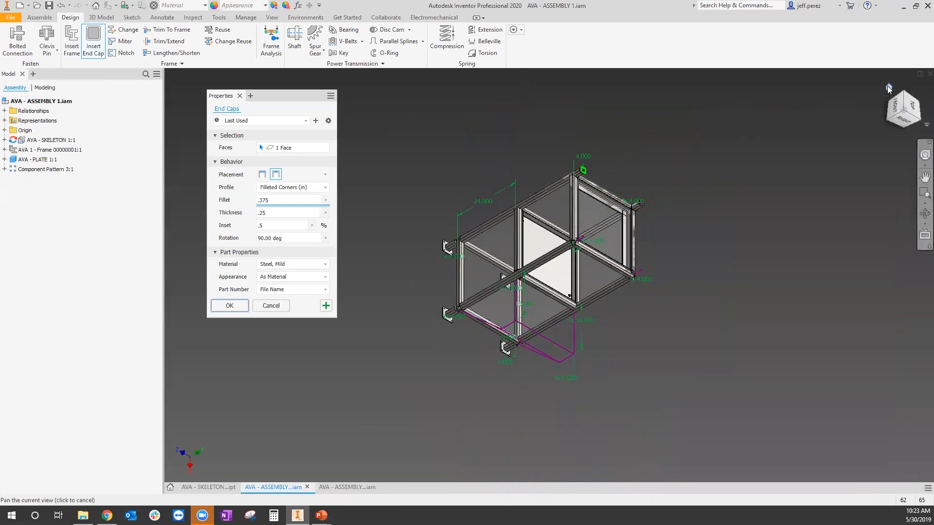
pyautogui.scroll(6, 444, 192)
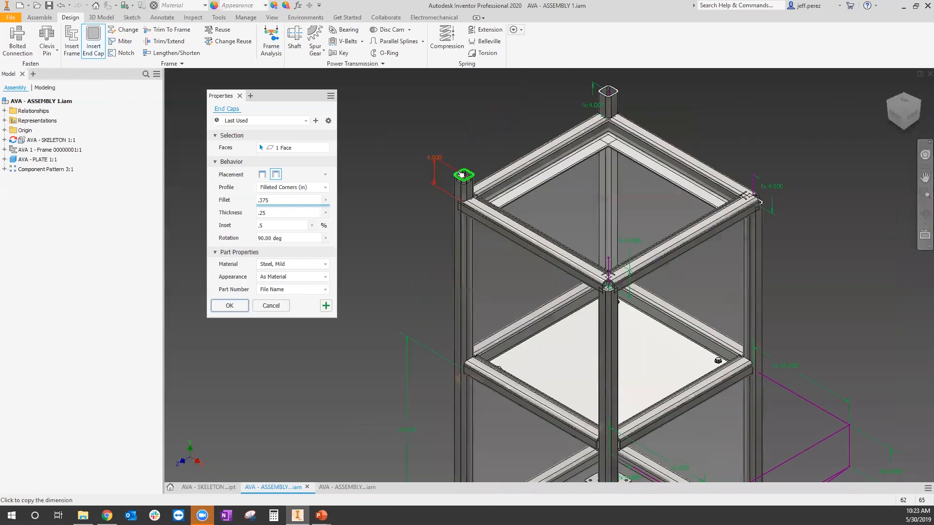
pyautogui.scroll(2, 419, 206)
pyautogui.moveTo(419, 205); pyautogui.dragTo(526, 214, button='middle')
pyautogui.moveTo(502, 252); pyautogui.dragTo(508, 284, button='middle')
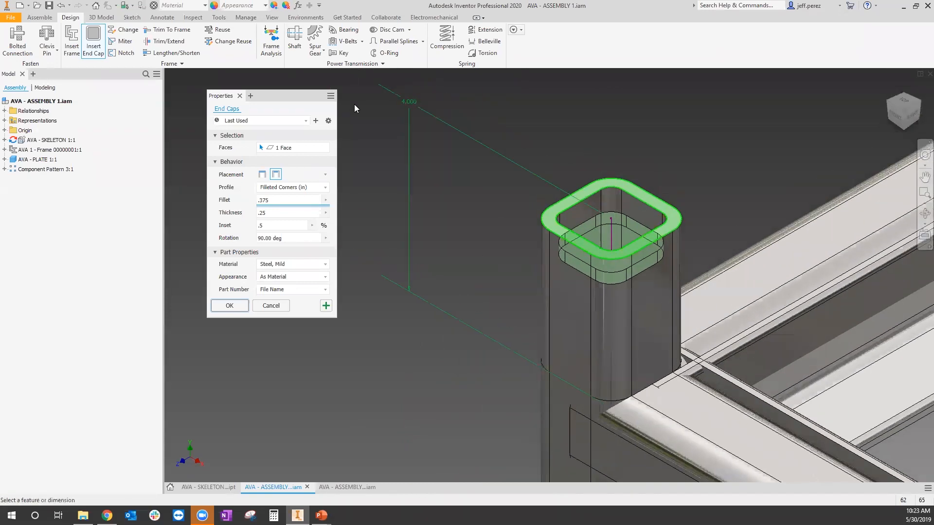
pyautogui.click(315, 121)
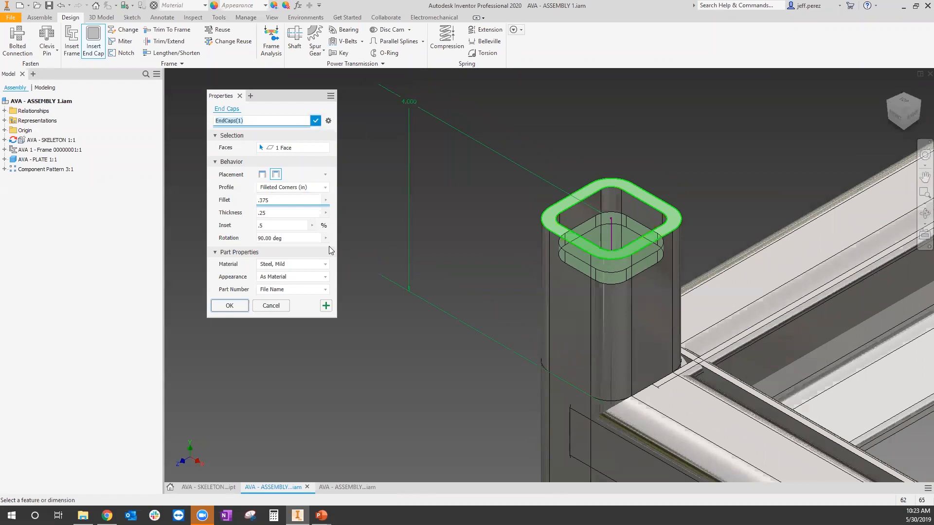
pyautogui.write('Insert Cap')
# Step: Accept the end cap and direct its part file to the Parts folder inside AVA Assembly 1's Sub-Assemblies folder
pyautogui.click(234, 305)
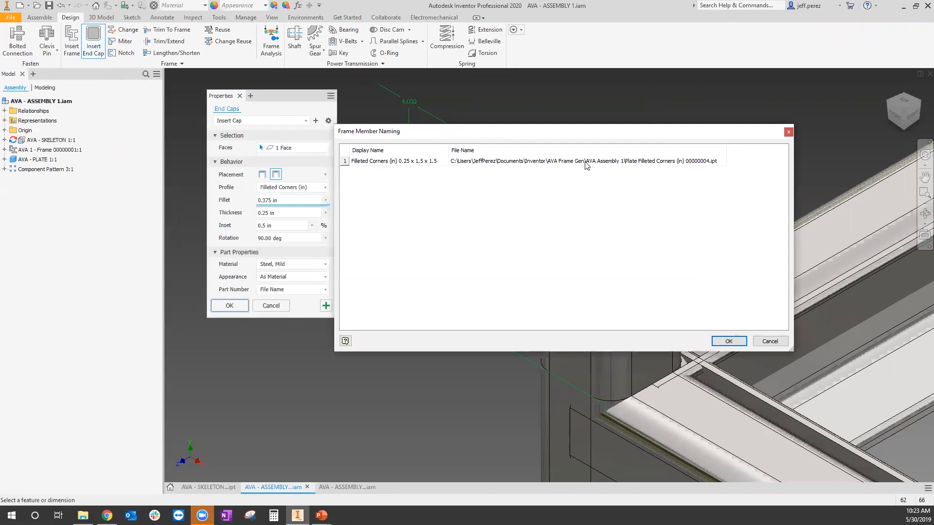
pyautogui.click(713, 161)
pyautogui.click(722, 161)
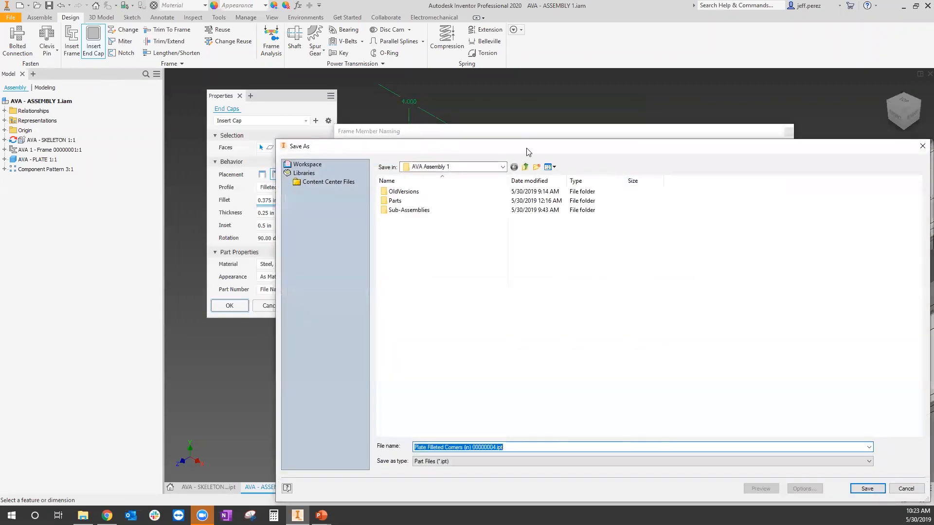
pyautogui.moveTo(525, 151); pyautogui.dragTo(449, 110)
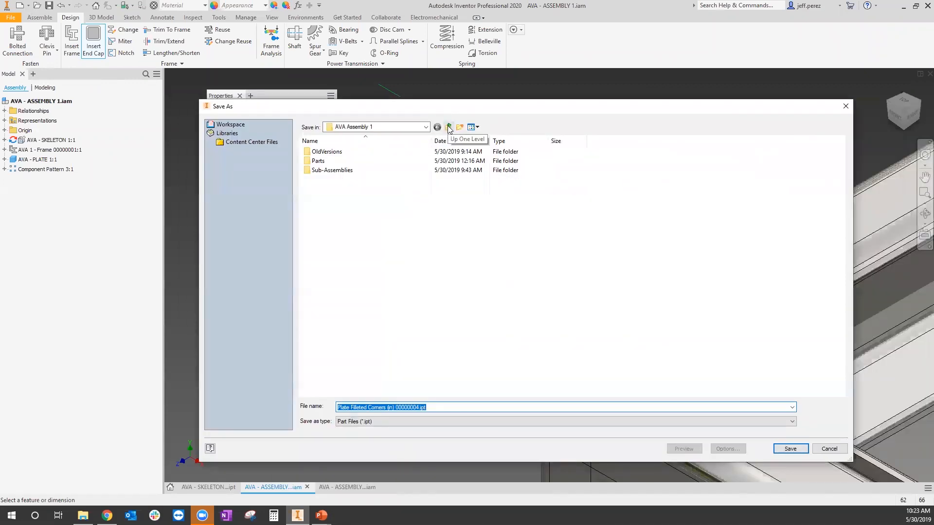
pyautogui.doubleClick(327, 169)
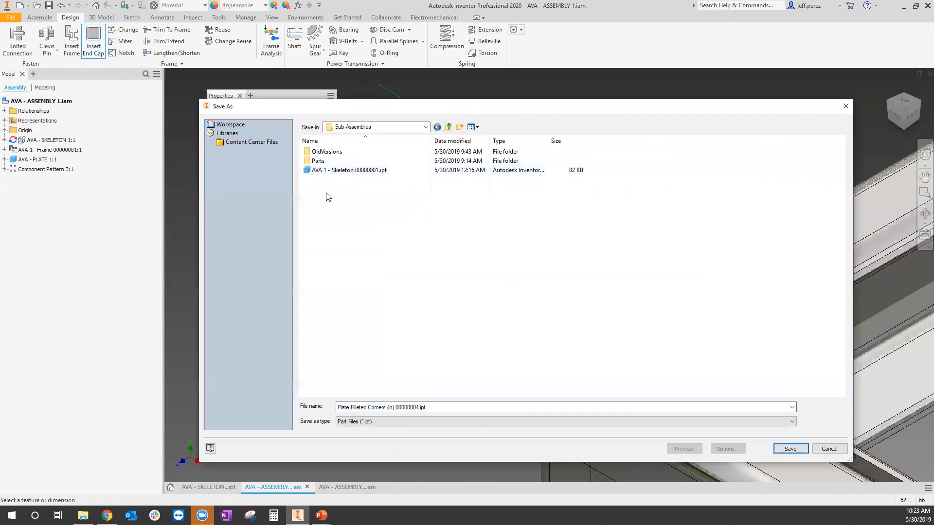
pyautogui.doubleClick(319, 161)
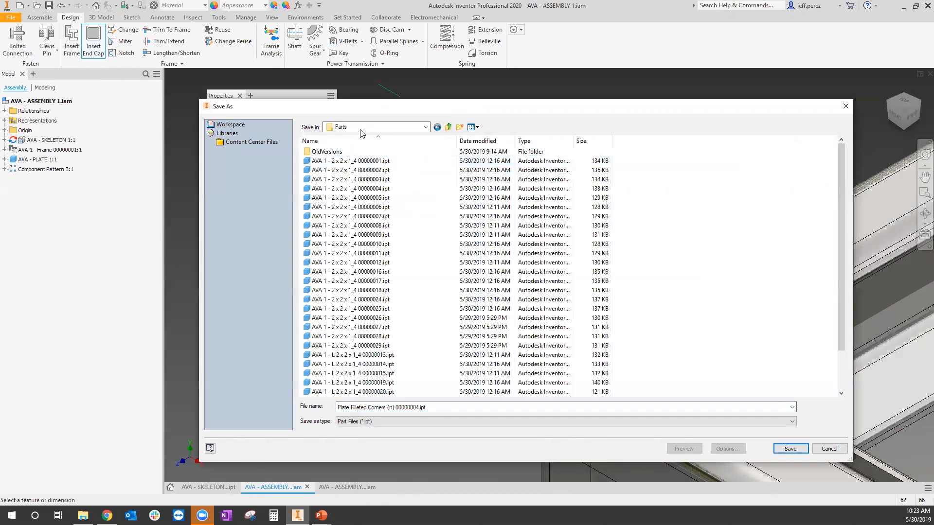
# Step: Prefix the end cap's file name with "AVA 1 -", save the name and generate the cap
pyautogui.tripleClick(487, 408)
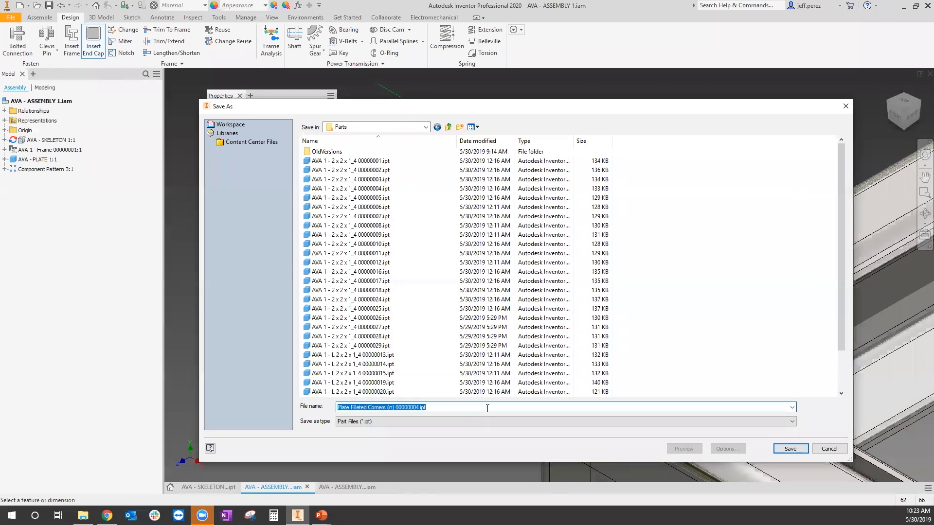
pyautogui.press('Home')
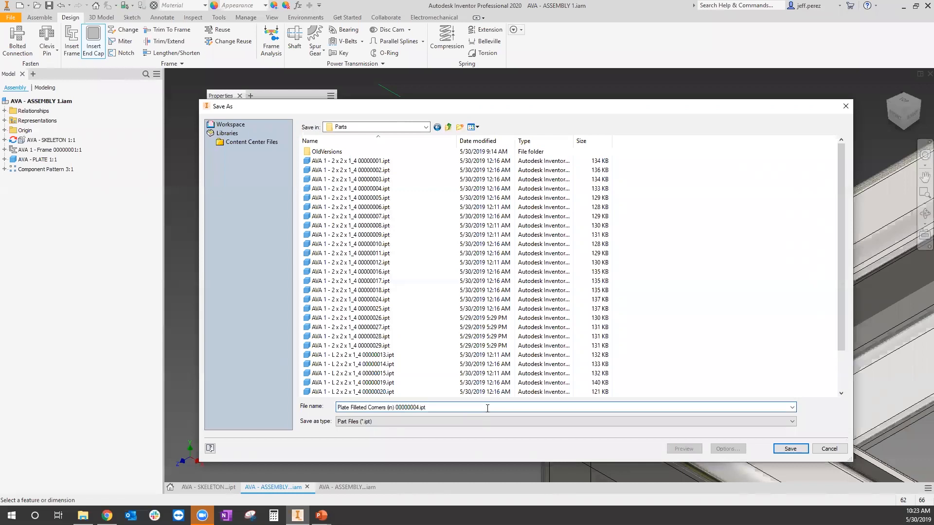
pyautogui.write('AVA 1 -')
pyautogui.click(790, 448)
pyautogui.click(726, 342)
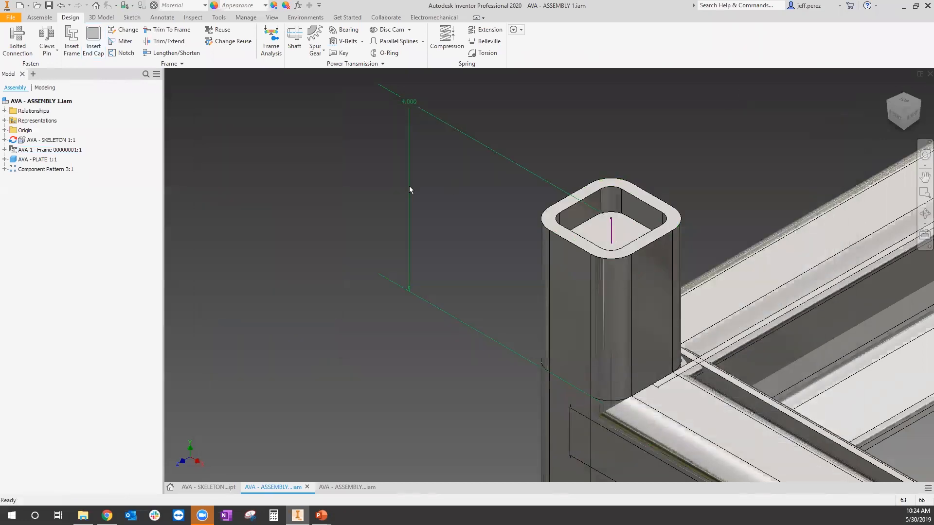
# Step: Try the Insert Cap preset on the top face of the rear corner post, check the proposed file name, and cancel the end cap
pyautogui.scroll(5, 409, 186)
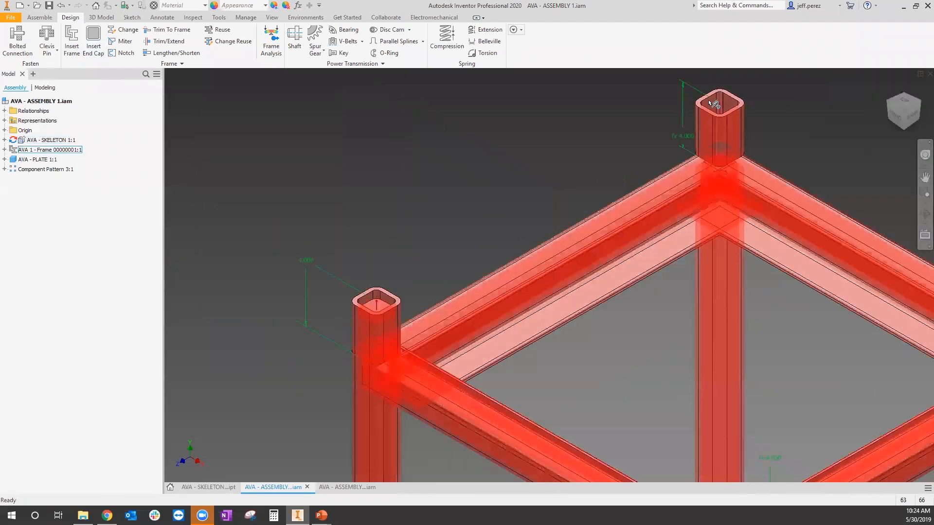
pyautogui.moveTo(734, 141); pyautogui.dragTo(726, 175, button='middle')
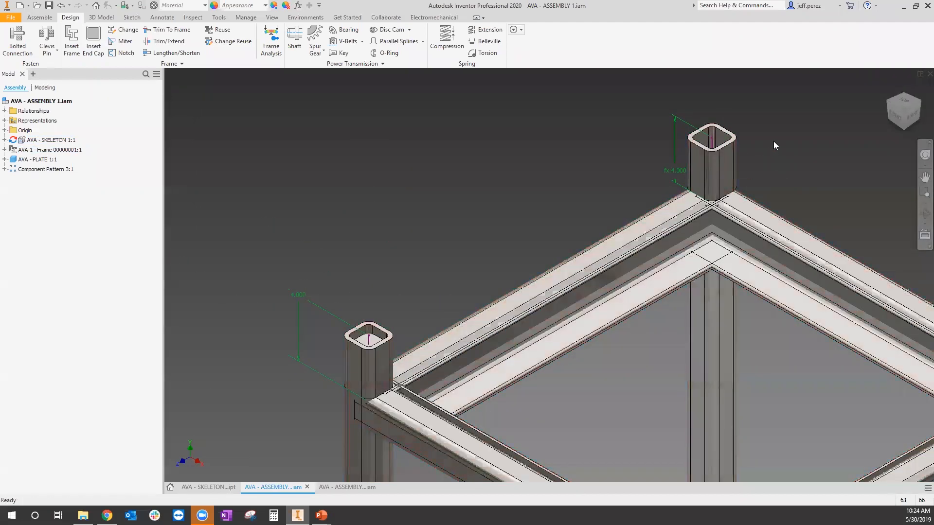
pyautogui.click(94, 36)
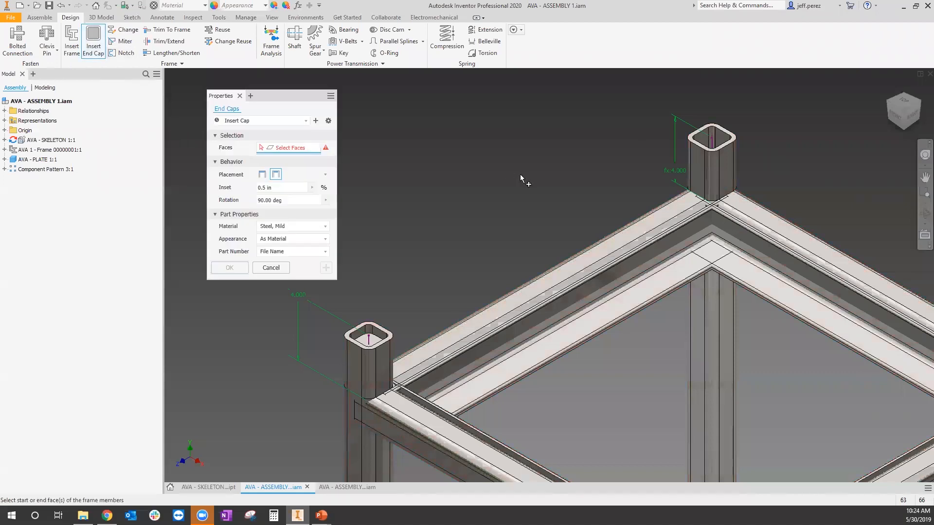
pyautogui.click(306, 121)
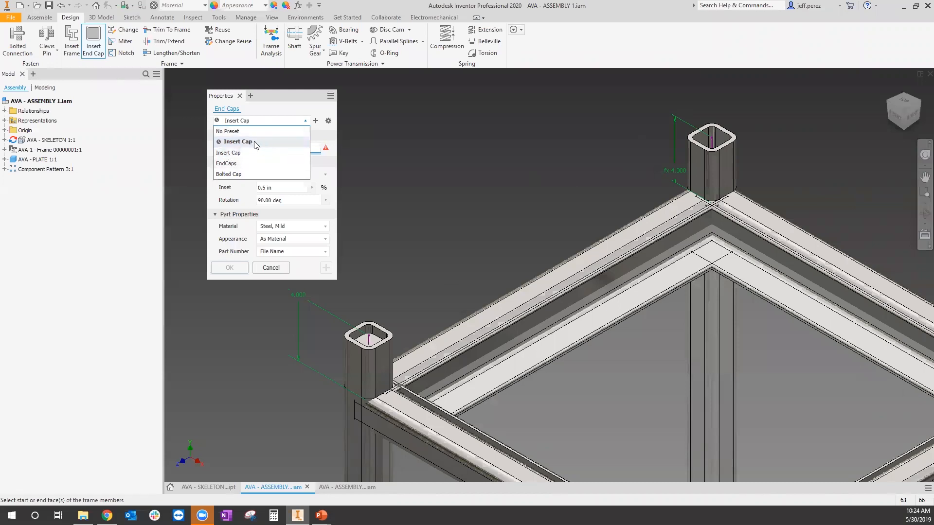
pyautogui.click(235, 153)
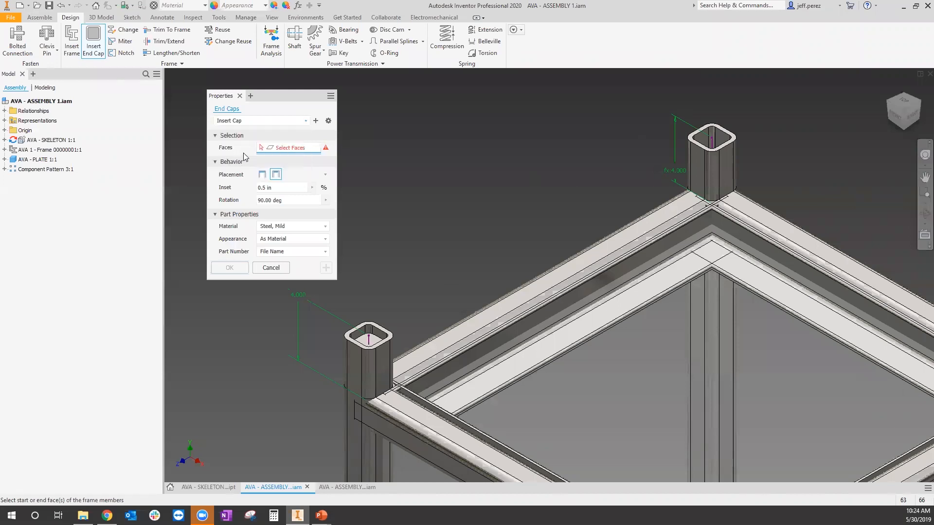
pyautogui.scroll(-2, 695, 139)
pyautogui.click(706, 128)
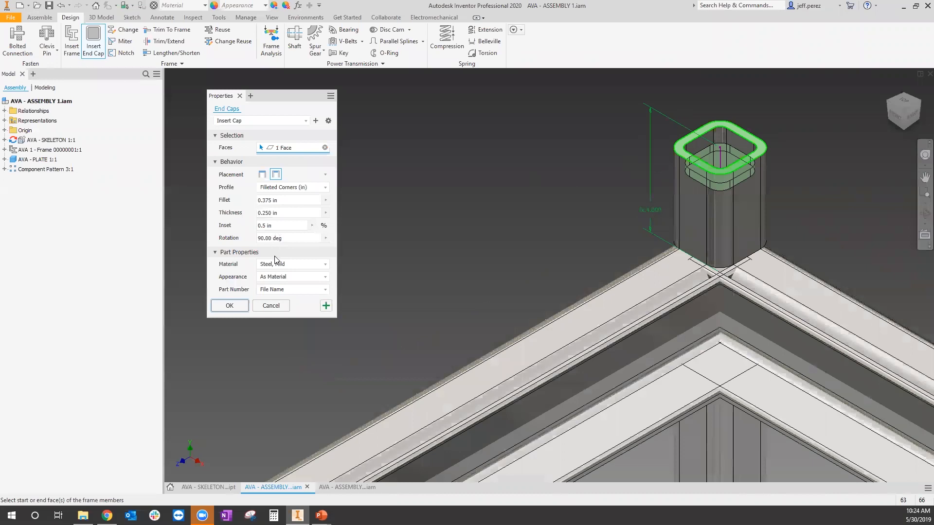
pyautogui.click(236, 306)
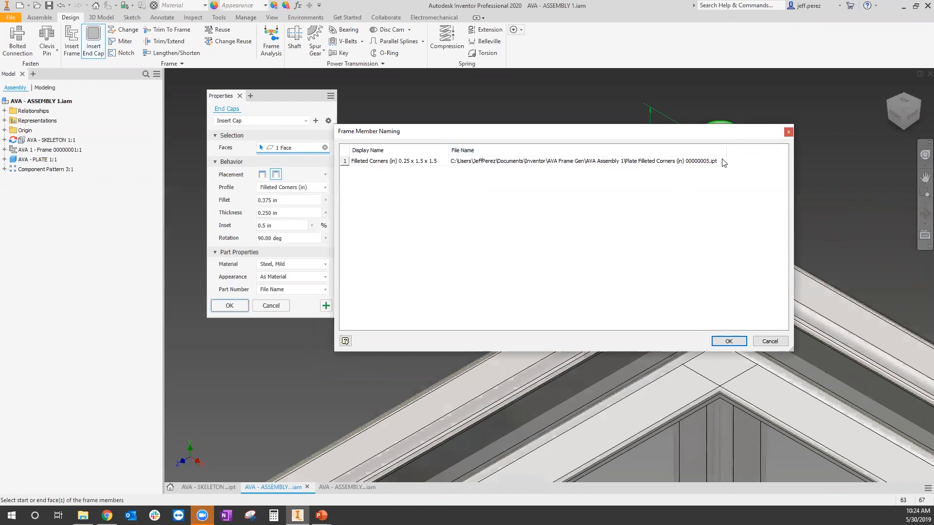
pyautogui.click(788, 132)
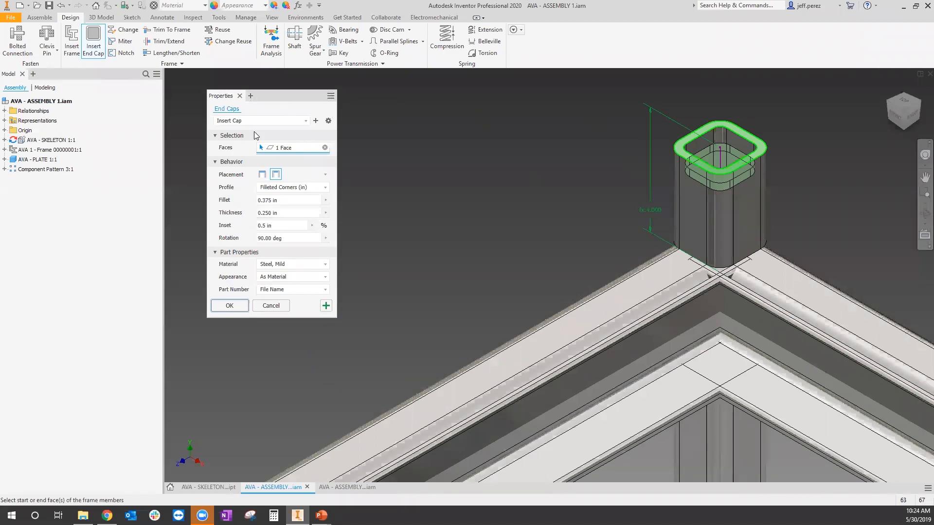
pyautogui.click(279, 310)
# Step: Examine the frame's base plates, short legs and bottom rail joints up close and from farther away
pyautogui.scroll(-7, 694, 127)
pyautogui.moveTo(555, 191); pyautogui.dragTo(540, 121, button='middle')
pyautogui.scroll(-3, 532, 271)
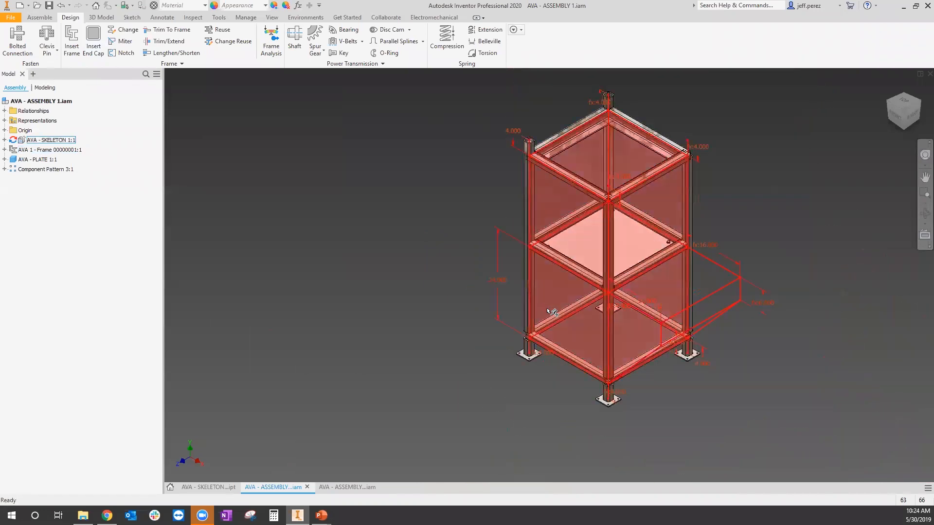
pyautogui.scroll(6, 443, 329)
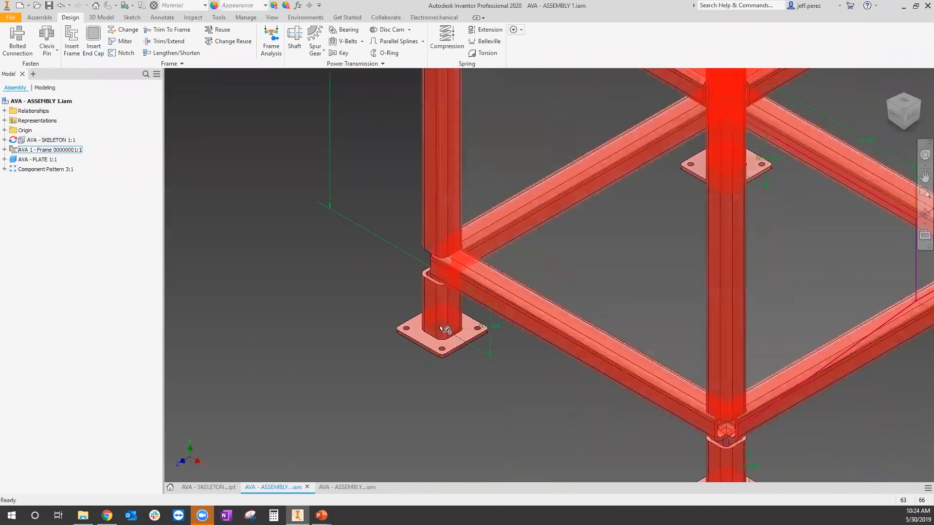
pyautogui.scroll(2, 444, 330)
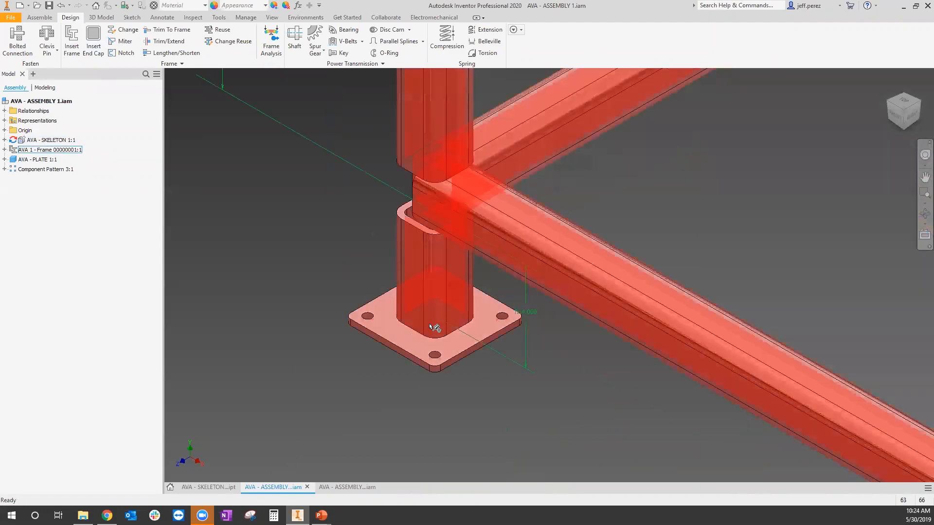
pyautogui.scroll(-3, 410, 344)
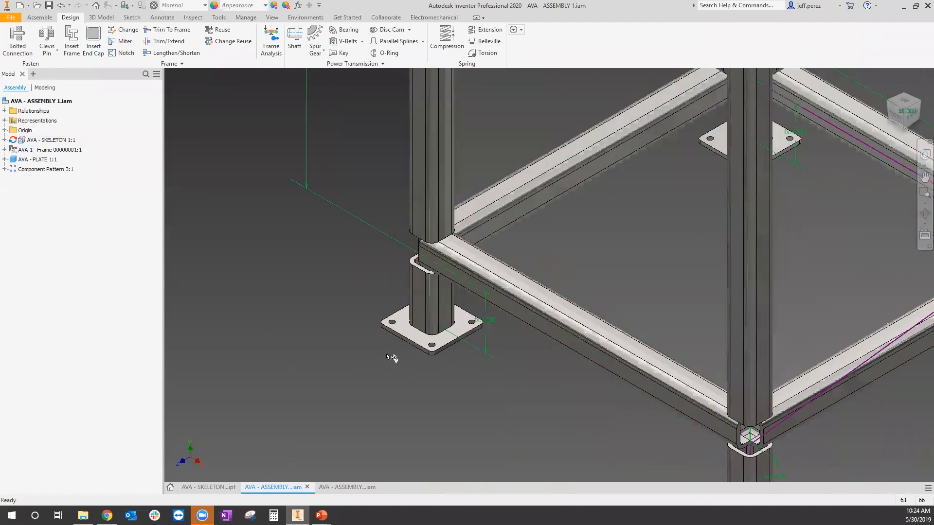
pyautogui.scroll(2, 456, 336)
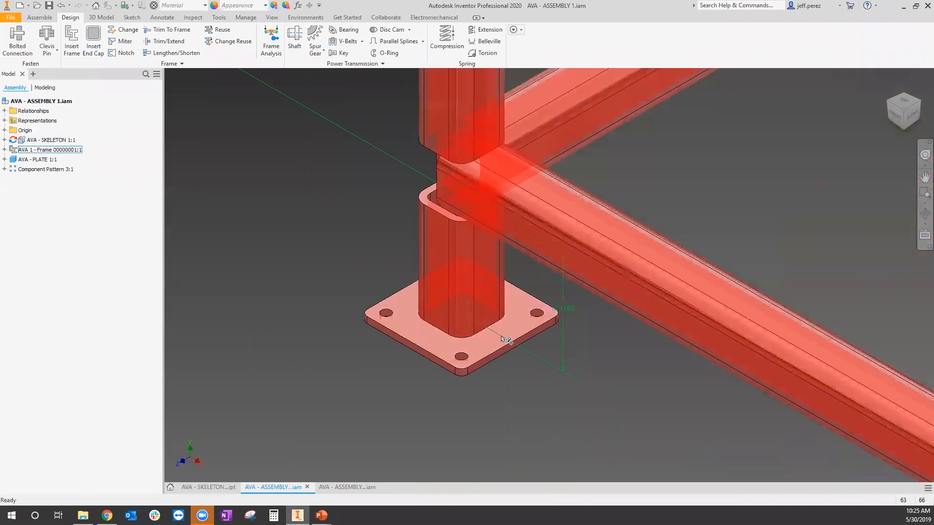
pyautogui.scroll(-3, 498, 356)
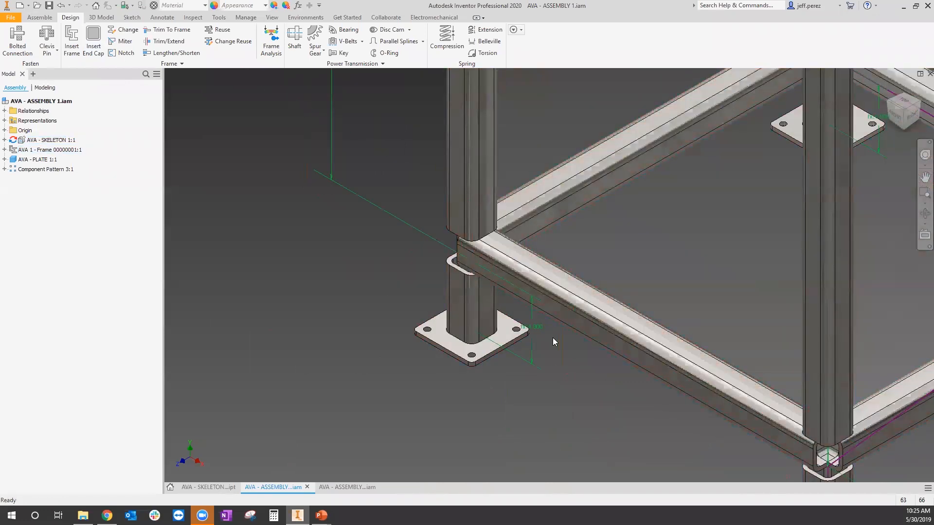
pyautogui.scroll(2, 551, 342)
pyautogui.moveTo(571, 335); pyautogui.dragTo(518, 355, button='middle')
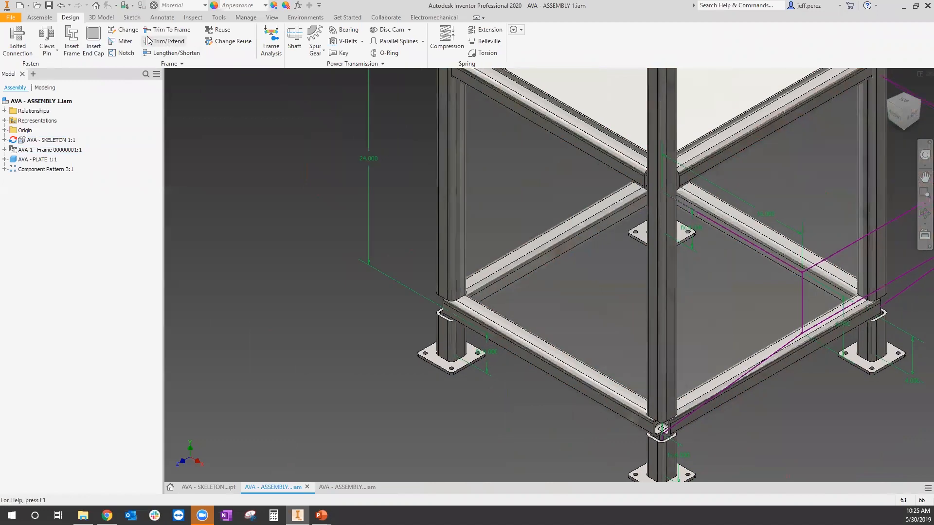
pyautogui.moveTo(719, 368); pyautogui.dragTo(550, 323, button='middle')
pyautogui.scroll(-2, 550, 323)
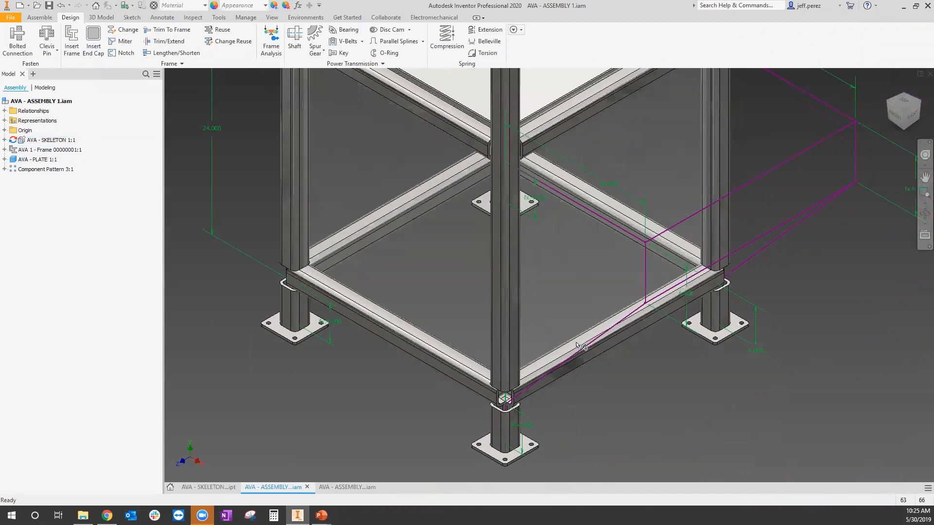
pyautogui.moveTo(540, 263); pyautogui.dragTo(540, 336, button='middle')
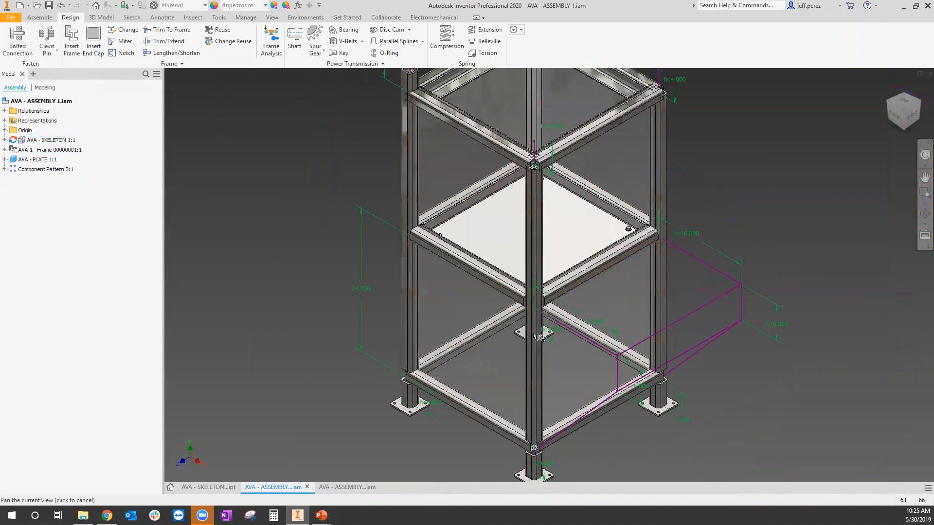
pyautogui.click(165, 42)
pyautogui.scroll(3, 528, 391)
pyautogui.click(515, 428)
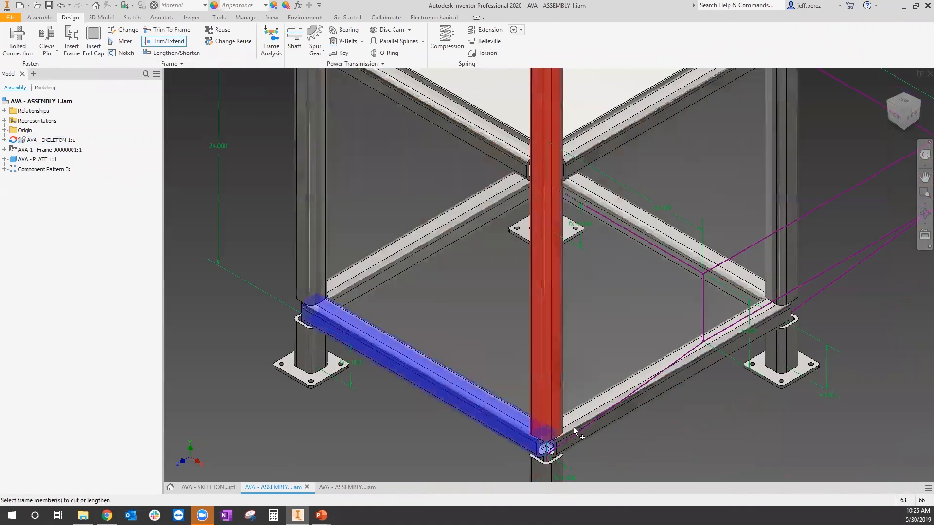
pyautogui.click(575, 436)
pyautogui.rightClick(614, 389)
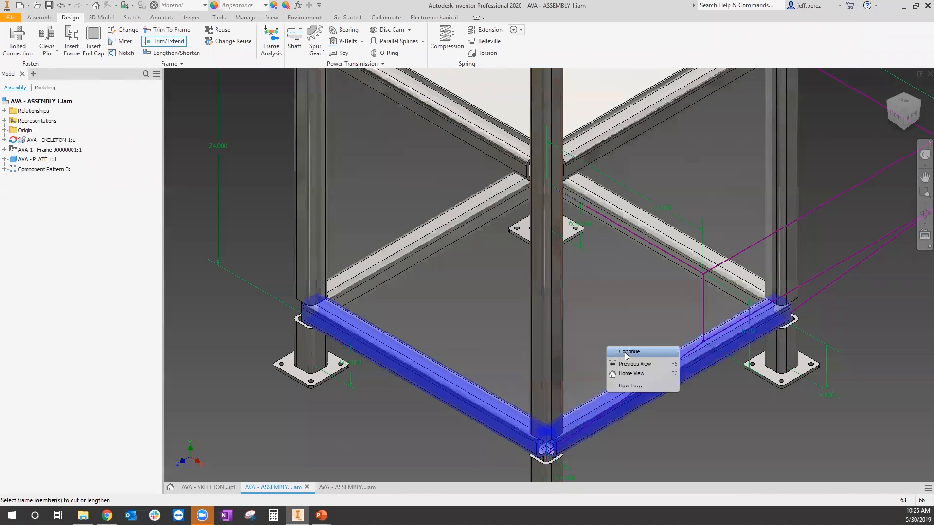
pyautogui.click(628, 353)
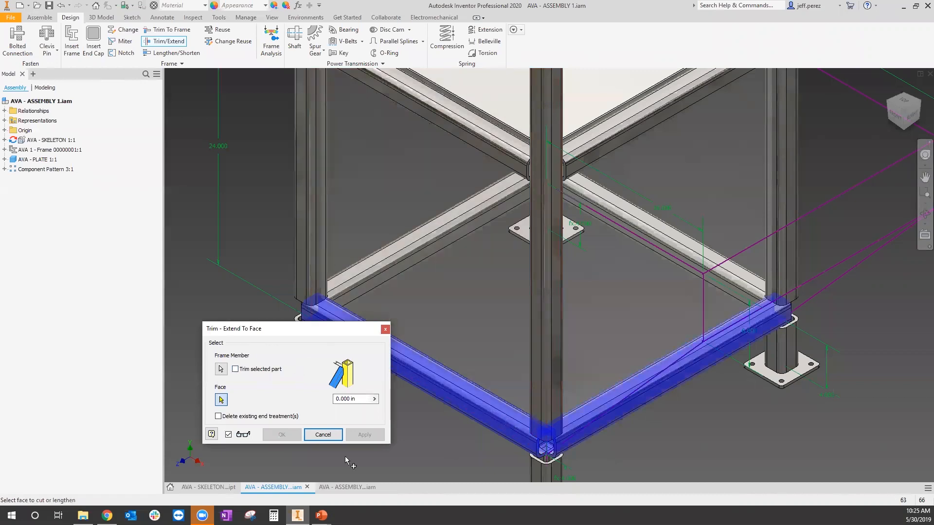
pyautogui.click(323, 435)
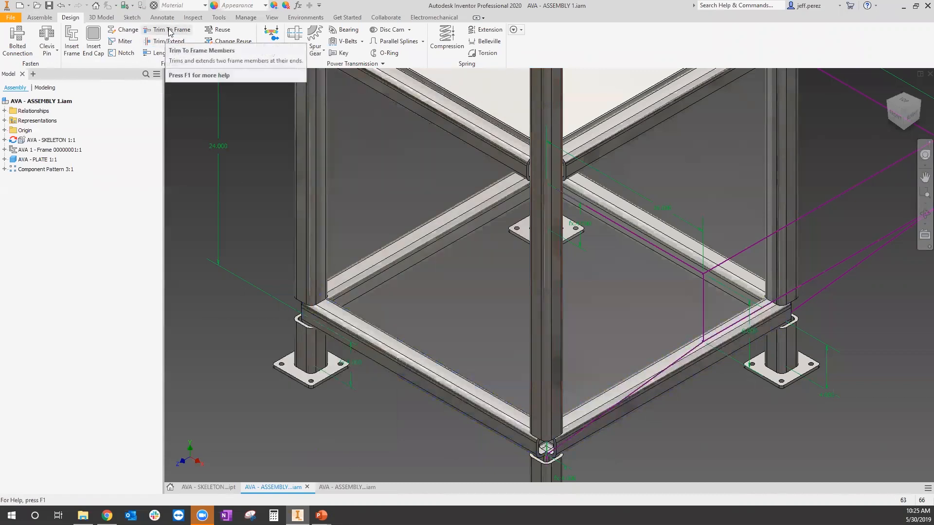
# Step: Trim the front-right bottom rail to the front-left bottom rail at the frame's front corner with Trim To Frame
pyautogui.click(170, 30)
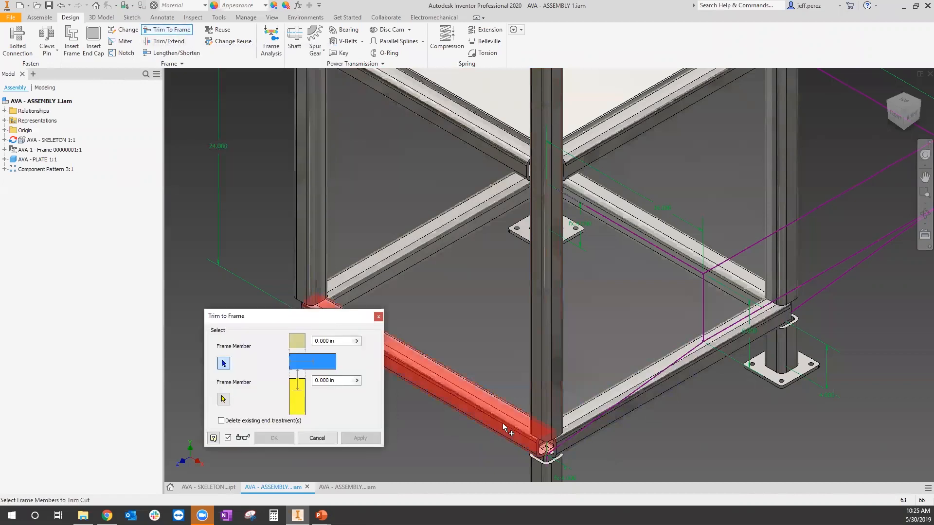
pyautogui.click(479, 428)
pyautogui.click(617, 387)
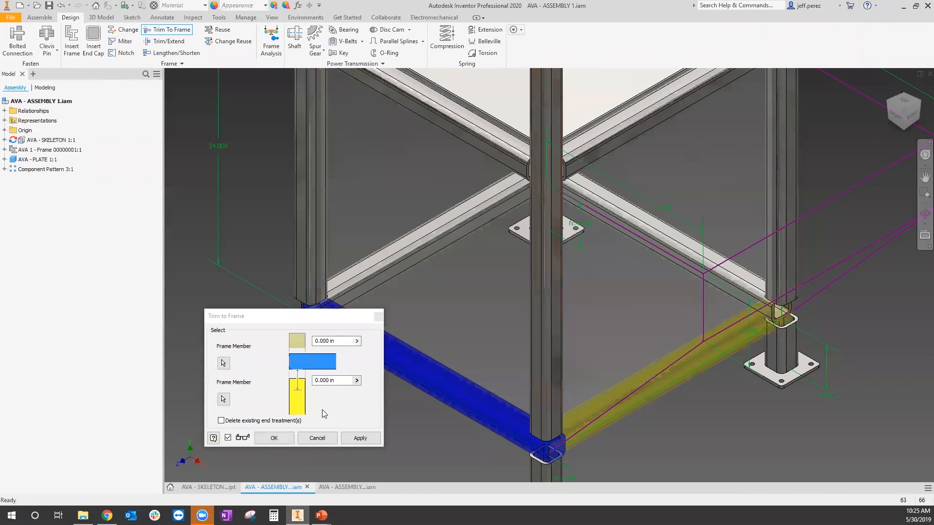
pyautogui.click(359, 438)
# Step: Trim the rear-left bottom rail to the front-left bottom rail at the frame's left corner
pyautogui.scroll(3, 676, 348)
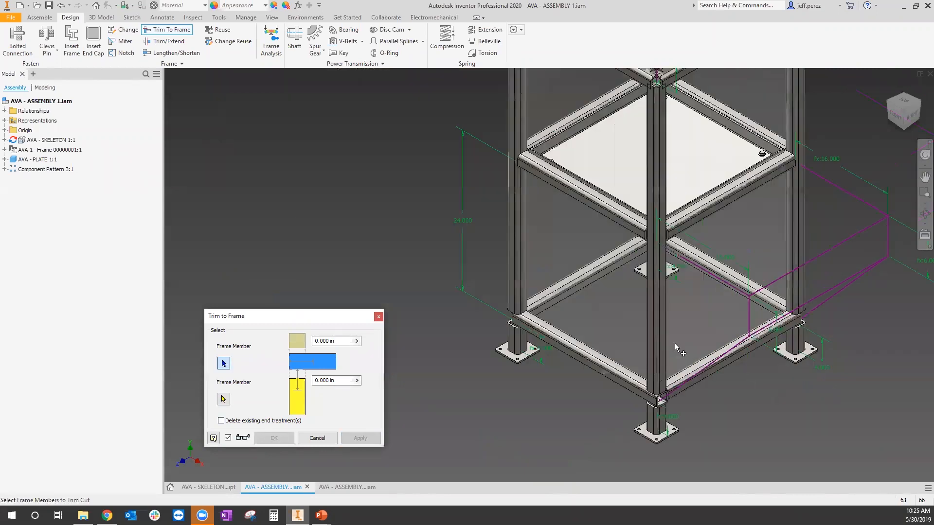
pyautogui.click(583, 357)
pyautogui.click(537, 301)
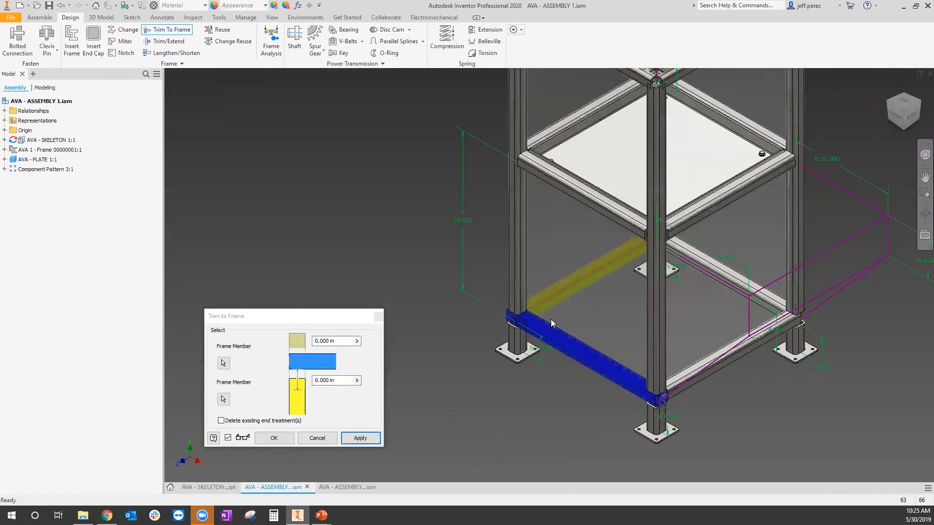
pyautogui.rightClick(450, 199)
pyautogui.click(474, 204)
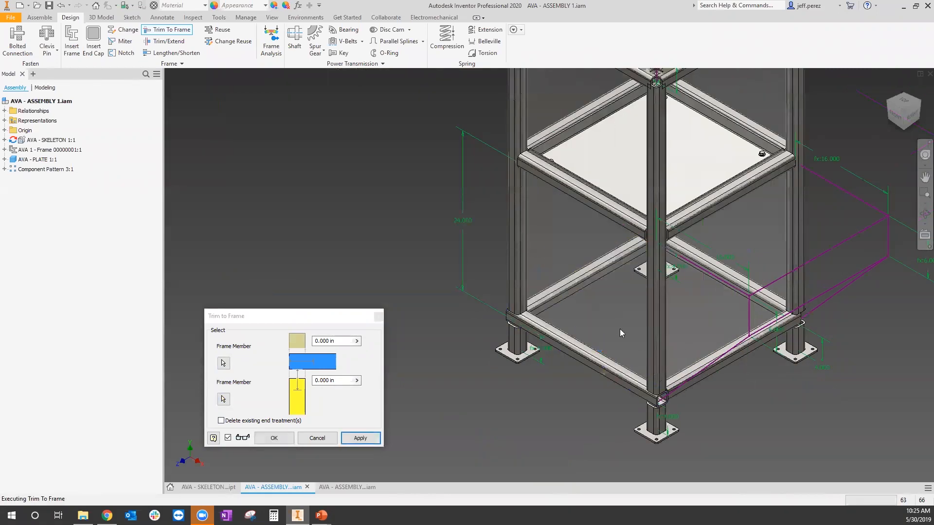
# Step: Trim the front-right bottom rail to the rear-right bottom rail at the frame's right corner
pyautogui.scroll(-3, 783, 332)
pyautogui.click(700, 265)
pyautogui.click(715, 350)
pyautogui.rightClick(724, 274)
pyautogui.click(745, 282)
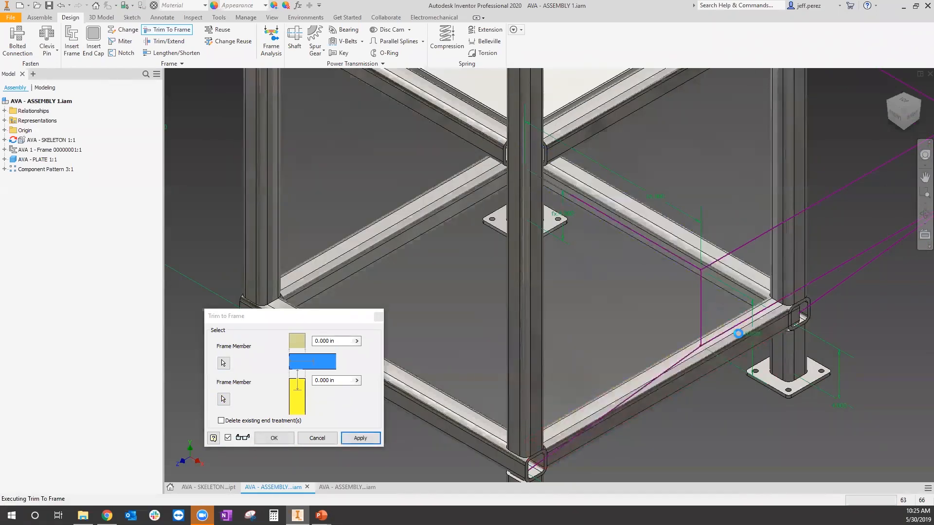
# Step: Trim the rear-left bottom rail to the rear-right bottom rail at the rear corner, check the trimmed corners and finish Trim To Frame
pyautogui.click(617, 210)
pyautogui.click(525, 209)
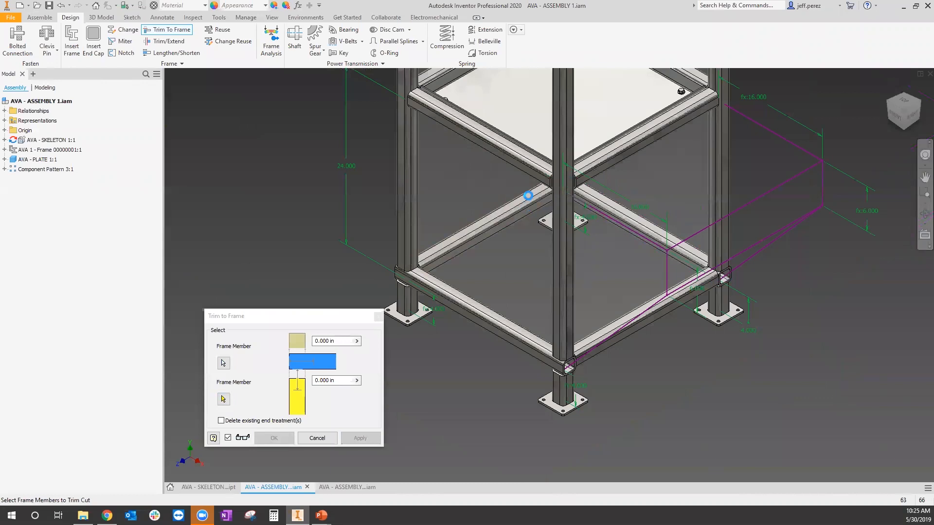
pyautogui.rightClick(528, 195)
pyautogui.click(544, 204)
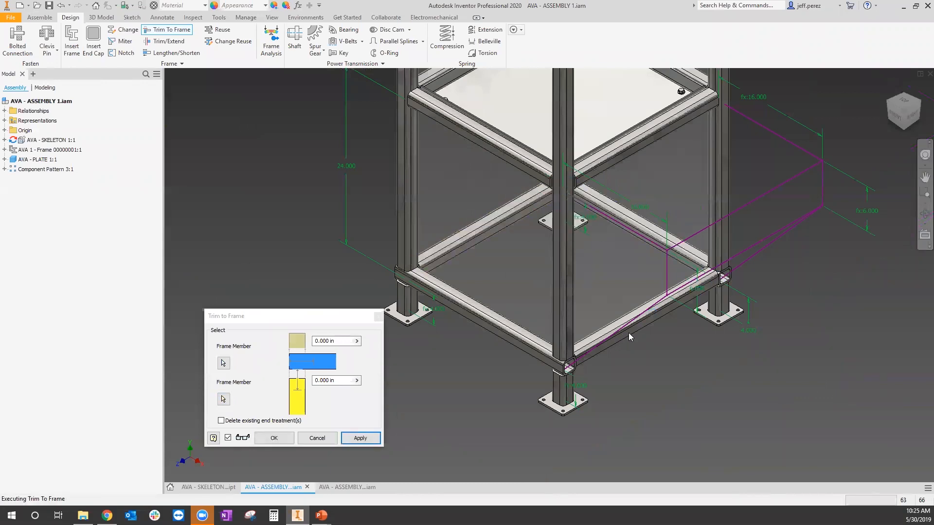
pyautogui.scroll(5, 691, 279)
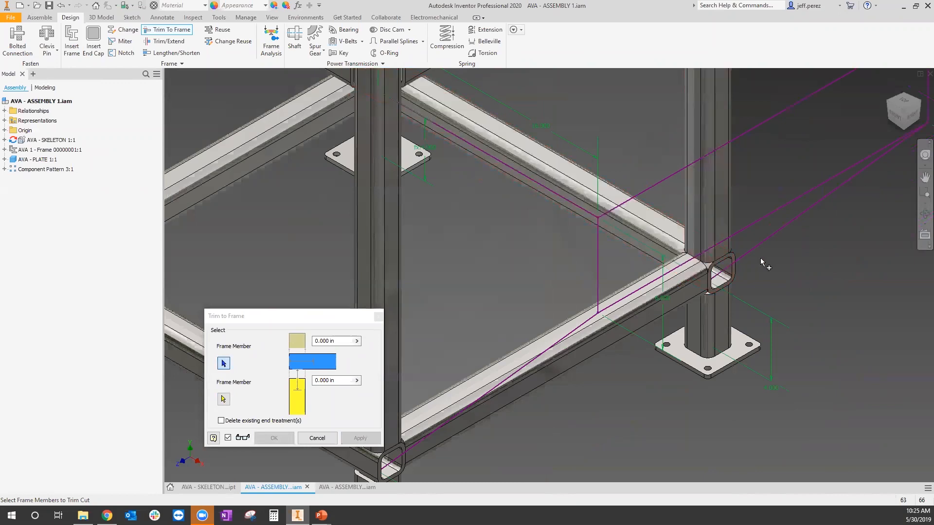
pyautogui.scroll(-4, 705, 291)
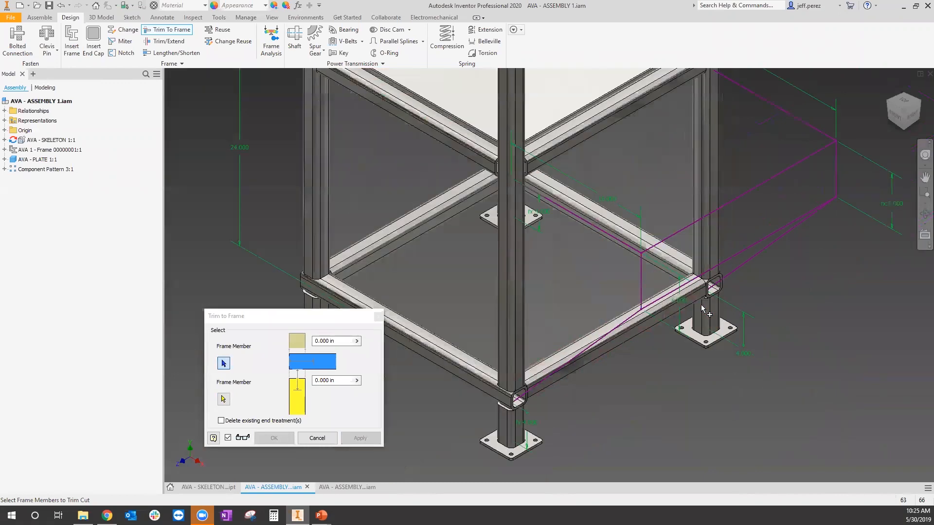
pyautogui.scroll(-3, 709, 317)
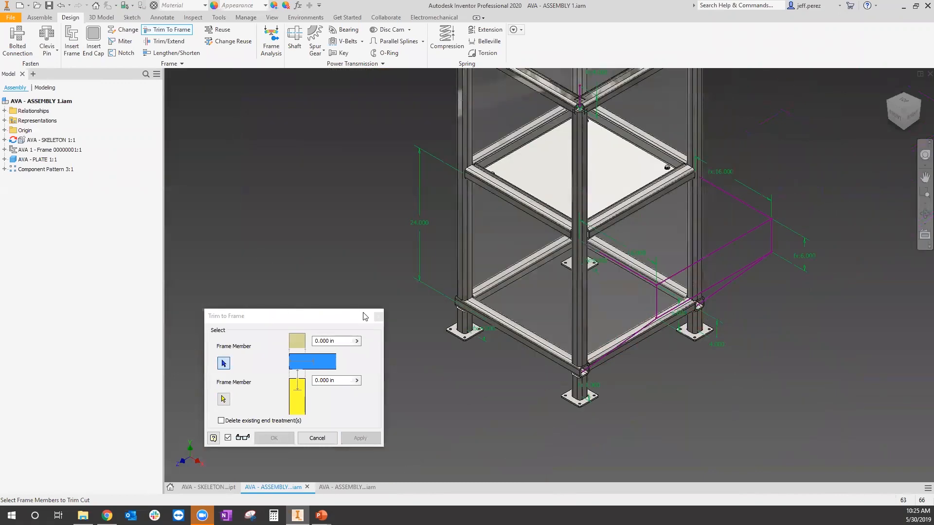
pyautogui.click(378, 316)
# Step: Reuse the short ANSI 2 x 2 x 1/4 tube from the frame's upper left corner on the skeleton line at the upper front corner
pyautogui.moveTo(587, 164); pyautogui.dragTo(522, 364, button='middle')
pyautogui.moveTo(380, 204); pyautogui.dragTo(389, 200, button='middle')
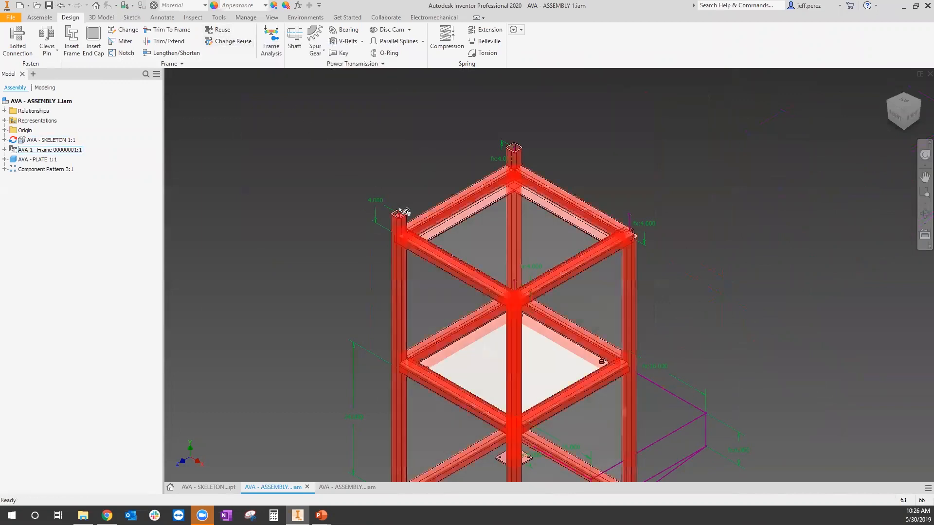
pyautogui.rightClick(401, 101)
pyautogui.click(418, 126)
pyautogui.click(219, 30)
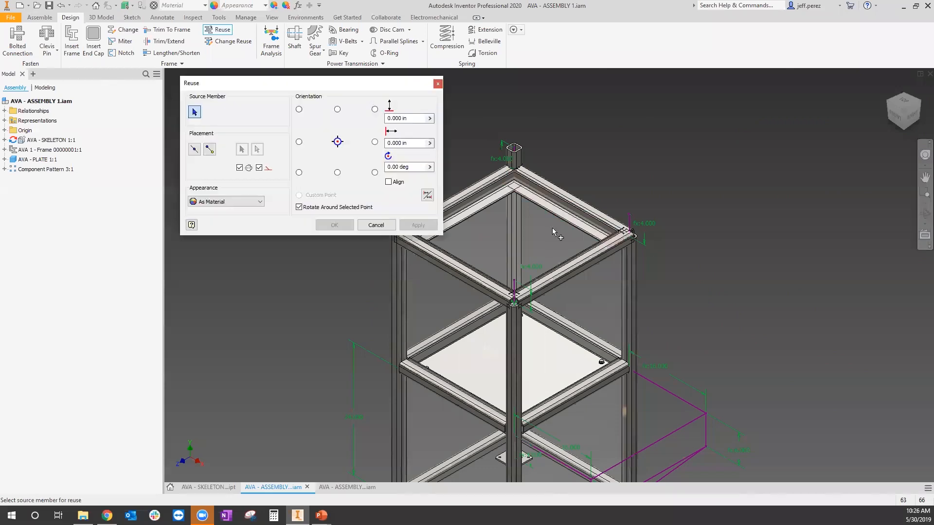
pyautogui.moveTo(555, 231); pyautogui.dragTo(665, 242, button='middle')
pyautogui.click(507, 233)
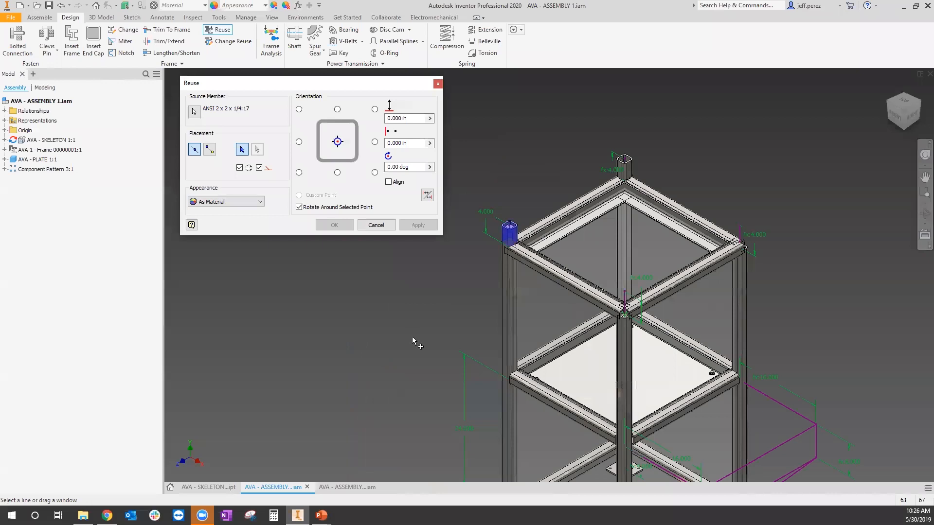
pyautogui.click(625, 304)
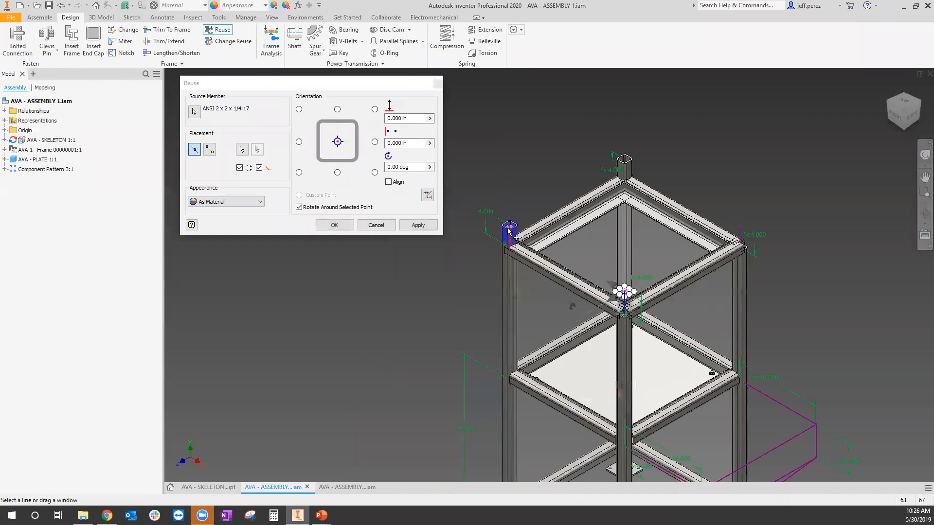
pyautogui.click(414, 226)
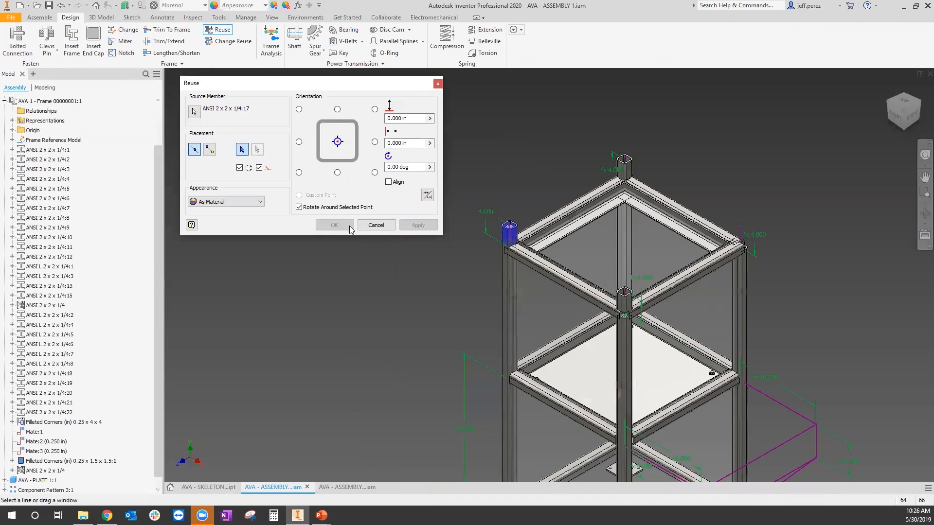
pyautogui.click(376, 225)
# Step: Examine the end caps grouped under Filleted Corners (in) 0.25 x 4 x 4 in the frame's model tree
pyautogui.scroll(3, 627, 294)
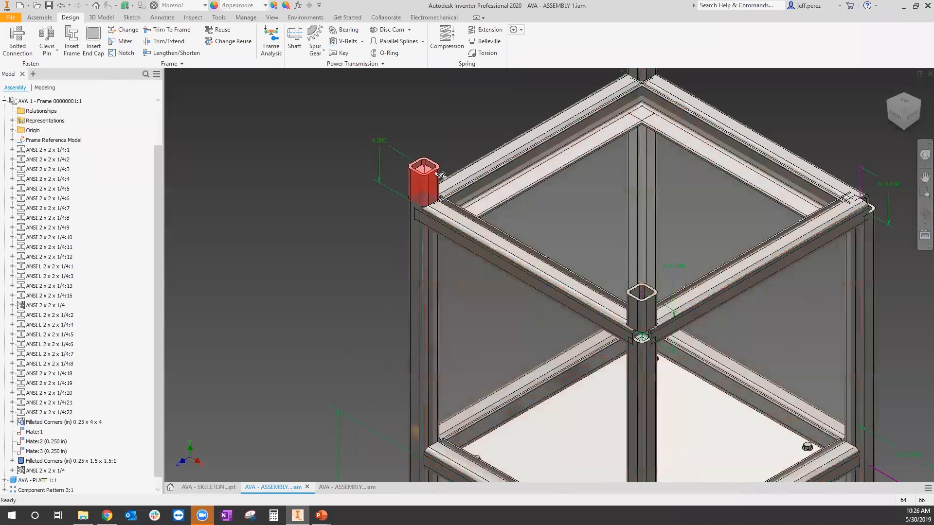
pyautogui.scroll(-1, 97, 420)
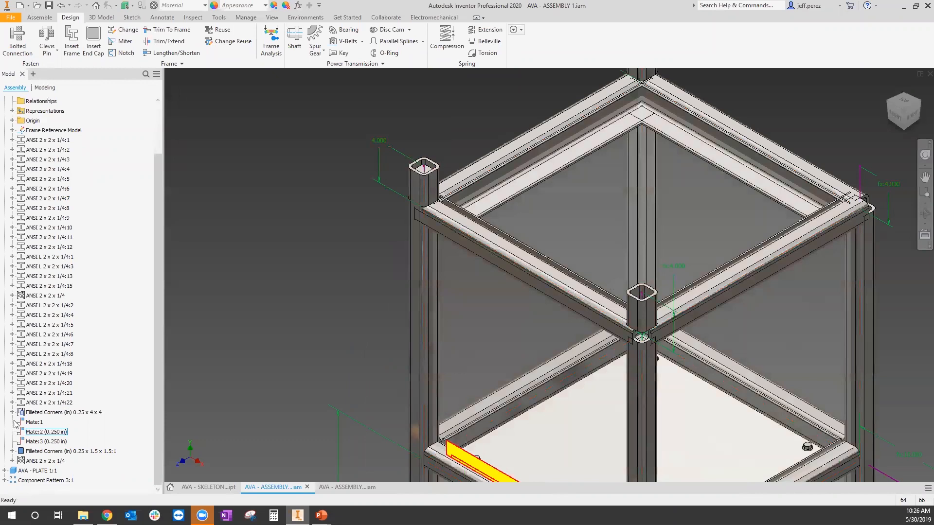
pyautogui.click(12, 412)
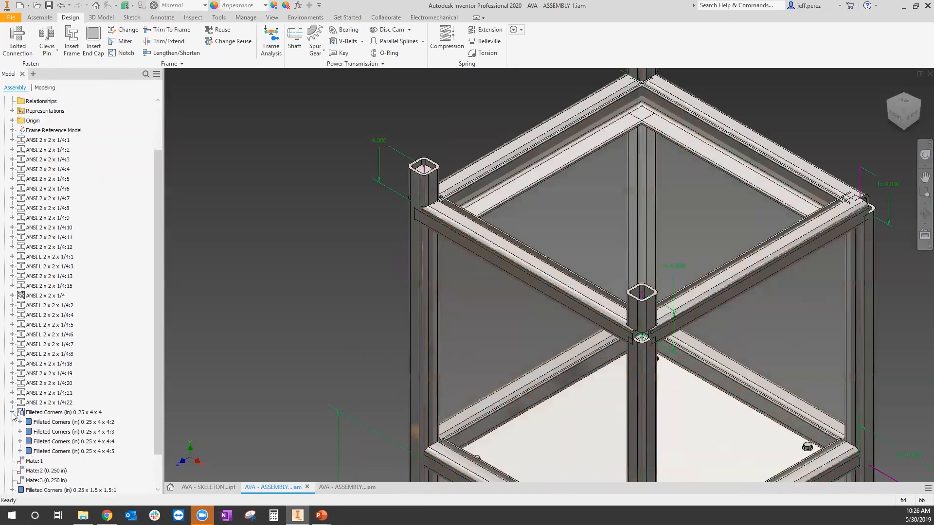
pyautogui.click(12, 413)
pyautogui.scroll(3, 318, 283)
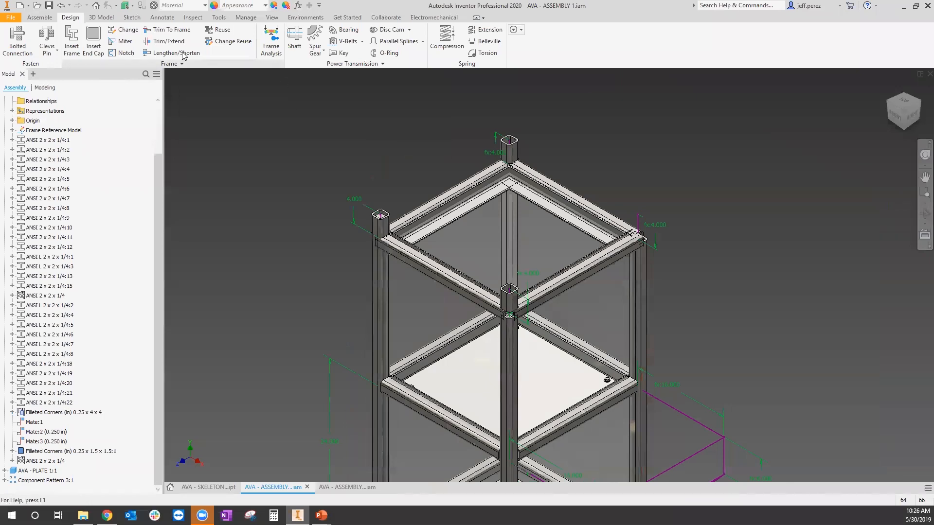
# Step: Miter the two inner top angle members to each other at the frame's rear corner
pyautogui.click(120, 41)
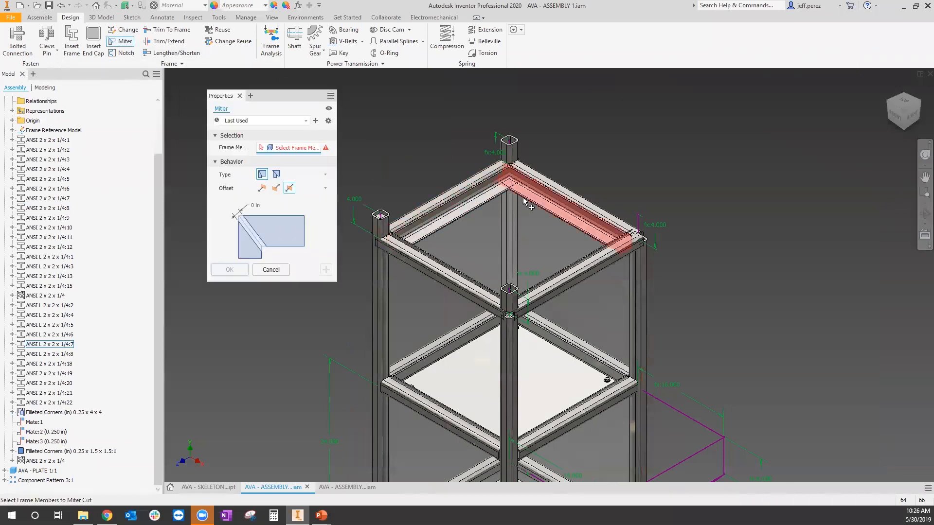
pyautogui.click(495, 192)
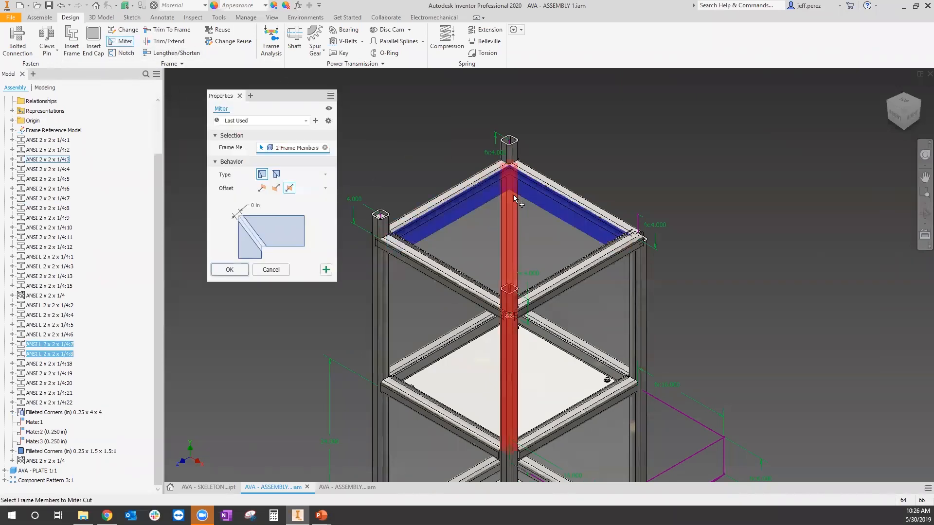
pyautogui.scroll(-3, 513, 194)
pyautogui.rightClick(597, 131)
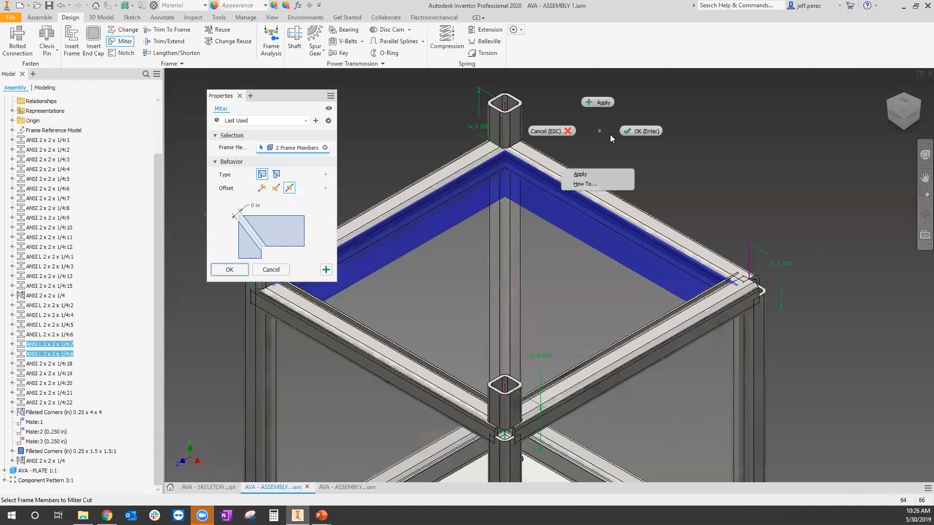
pyautogui.click(598, 102)
pyautogui.scroll(3, 653, 201)
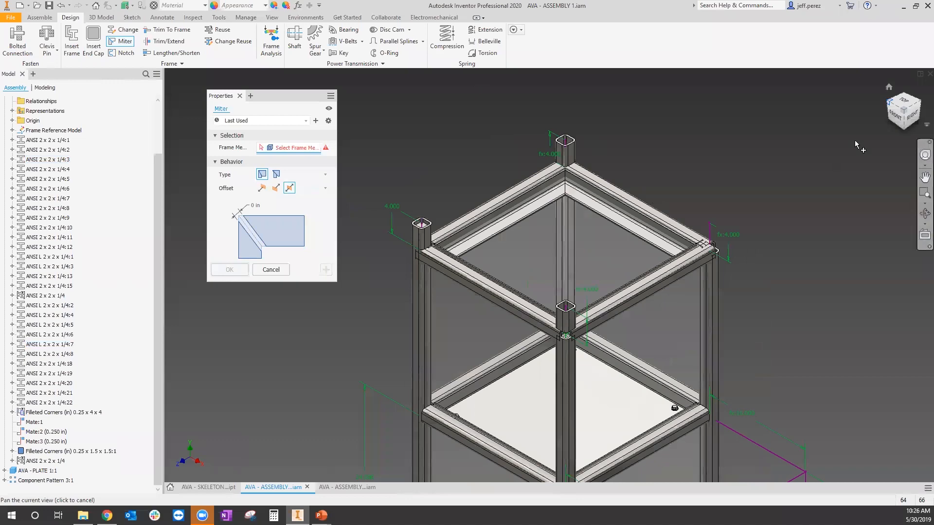
# Step: Miter the two inner top angle members to each other at the frame's right corner
pyautogui.click(889, 102)
pyautogui.scroll(-5, 494, 216)
pyautogui.click(494, 216)
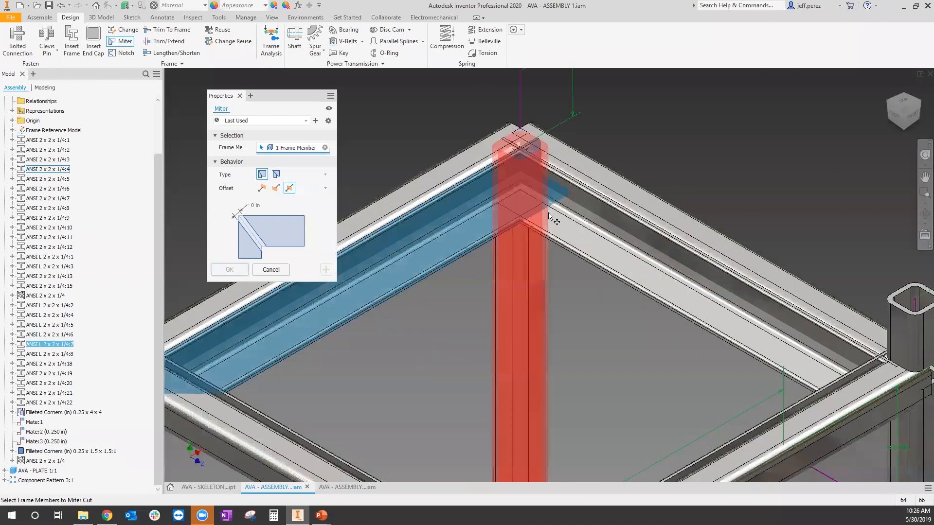
pyautogui.click(556, 234)
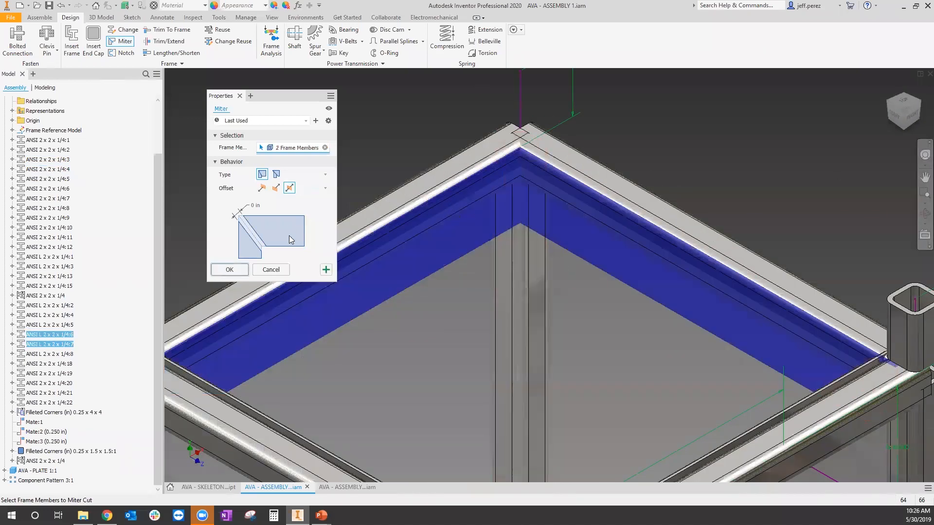
pyautogui.rightClick(443, 102)
pyautogui.click(443, 72)
pyautogui.scroll(-3, 487, 146)
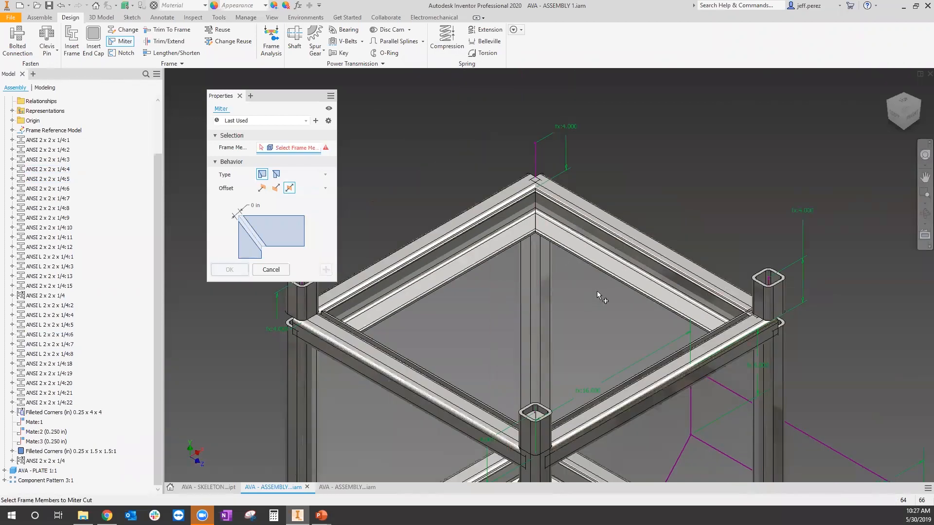
# Step: Miter the two inner top angle members to each other at the frame's left corner and finish the Miter command
pyautogui.scroll(-3, 591, 295)
pyautogui.click(921, 104)
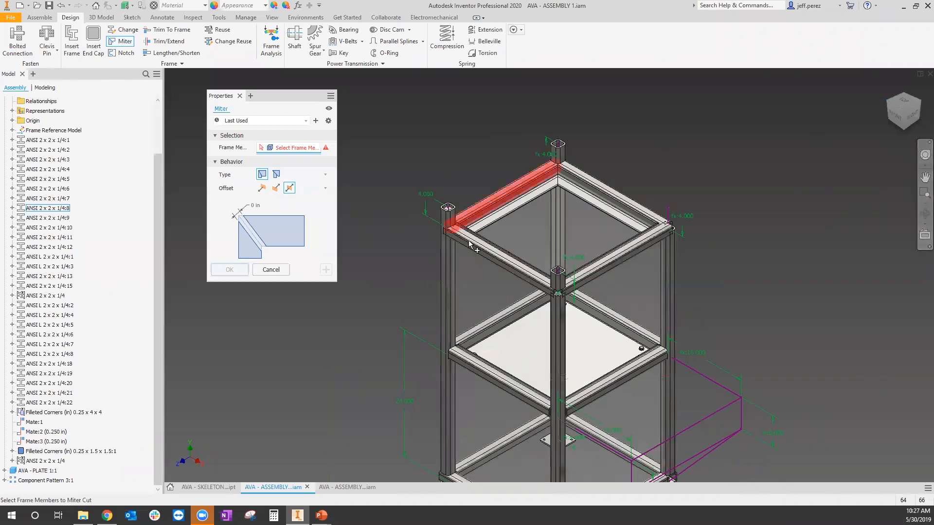
pyautogui.scroll(3, 468, 228)
pyautogui.click(470, 218)
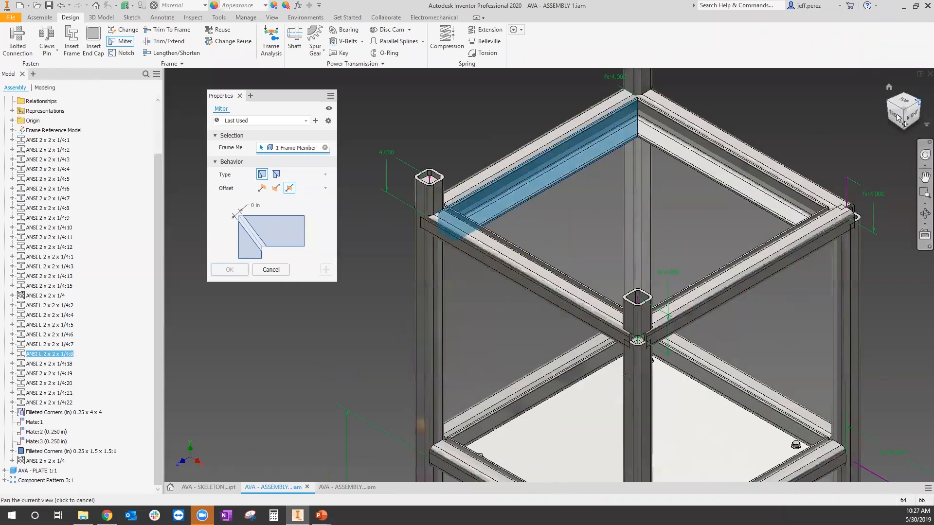
pyautogui.click(920, 108)
pyautogui.click(590, 189)
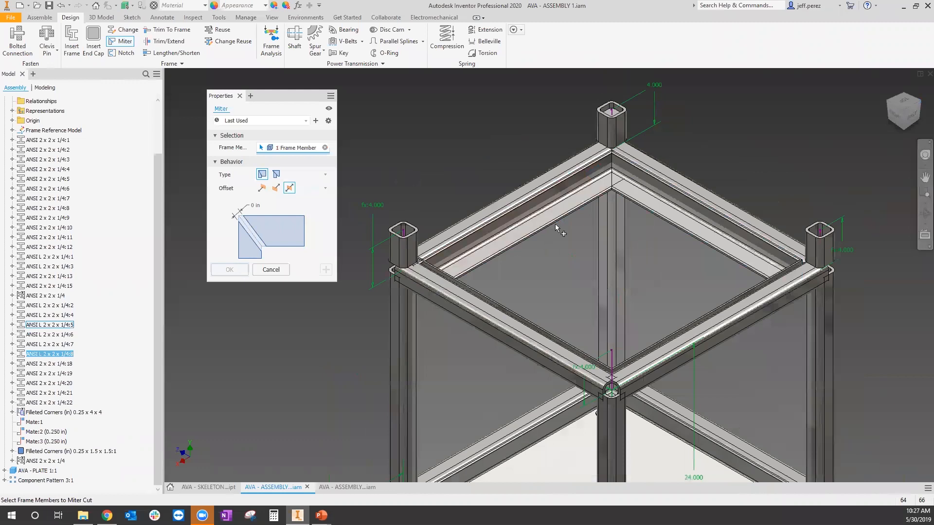
pyautogui.rightClick(523, 147)
pyautogui.click(537, 124)
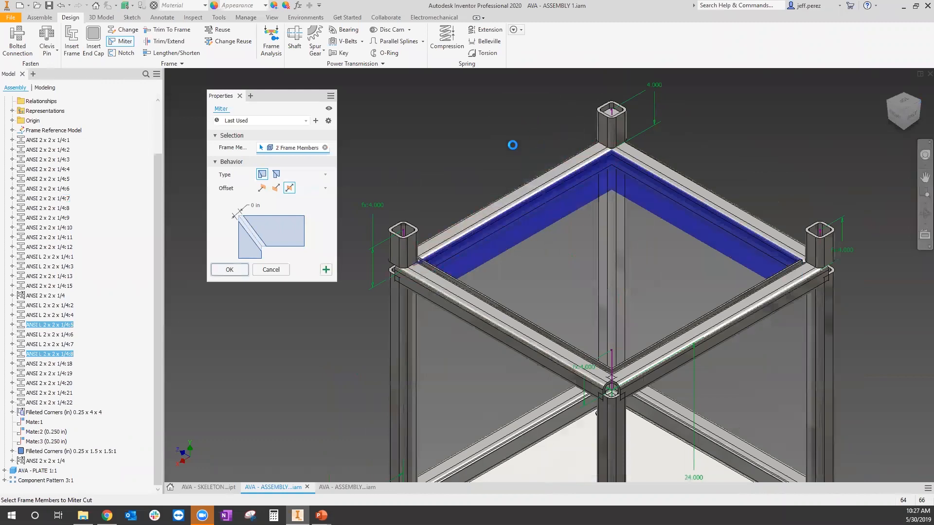
pyautogui.click(271, 270)
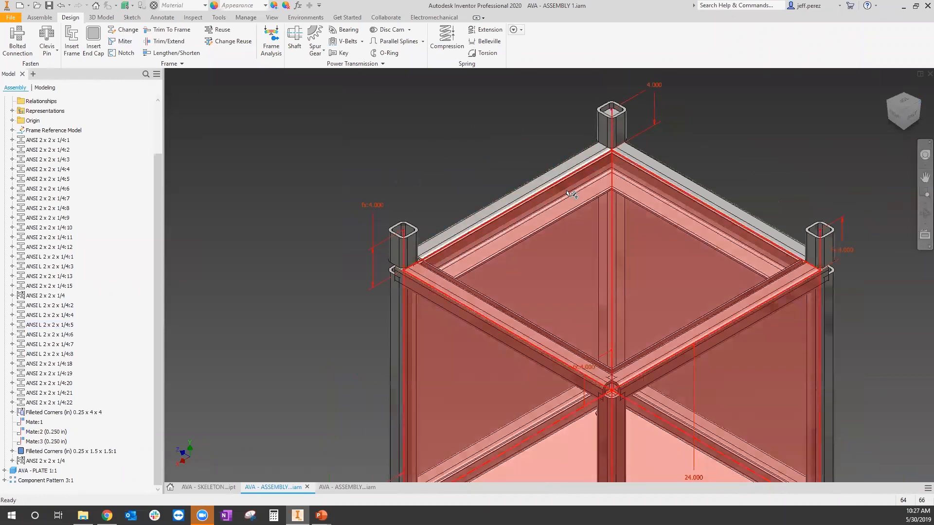
pyautogui.moveTo(609, 189); pyautogui.dragTo(599, 193, button='middle')
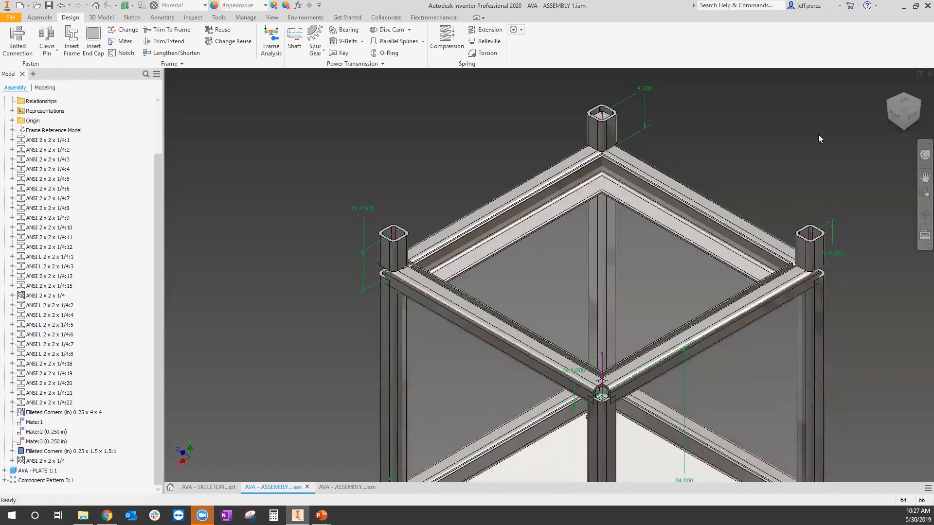
# Step: Switch to the AVA - ASSEMBLY 2 document and bring its frame's front corner into close view
pyautogui.click(886, 101)
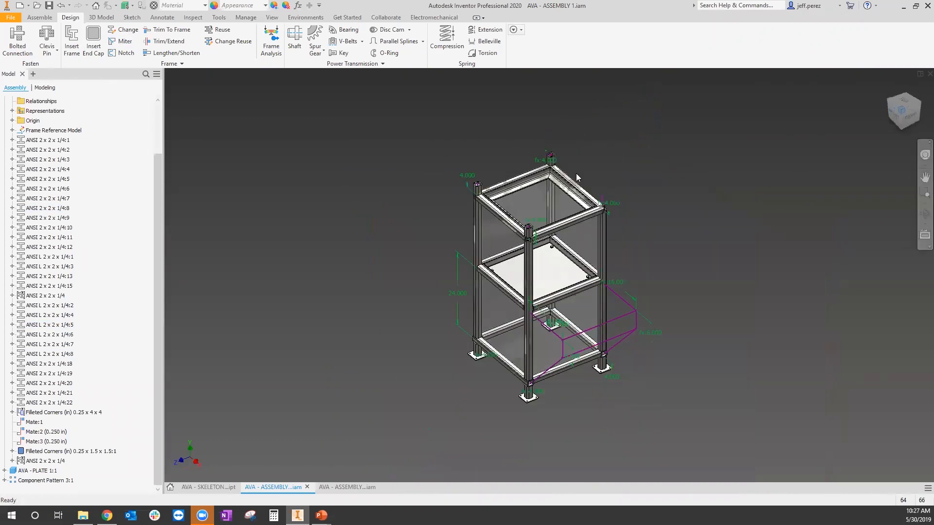
pyautogui.moveTo(500, 174); pyautogui.dragTo(521, 96, button='middle')
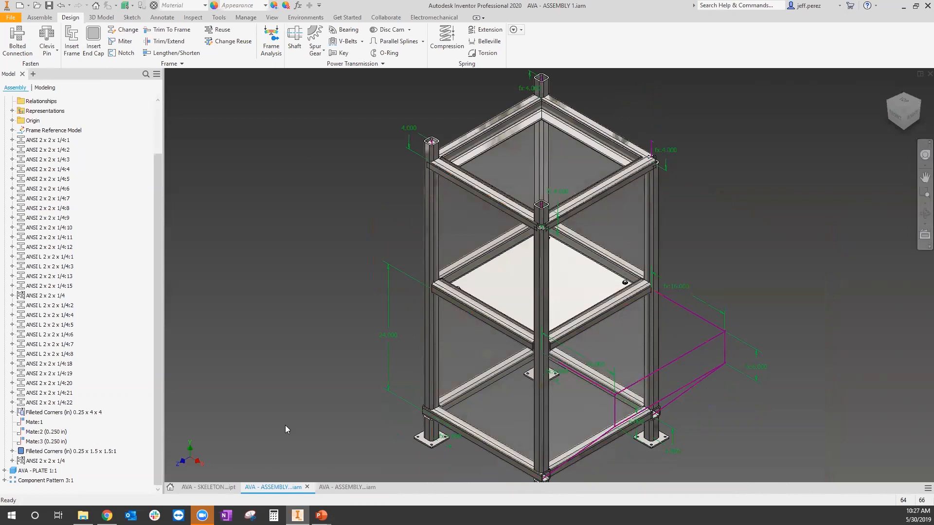
pyautogui.click(340, 487)
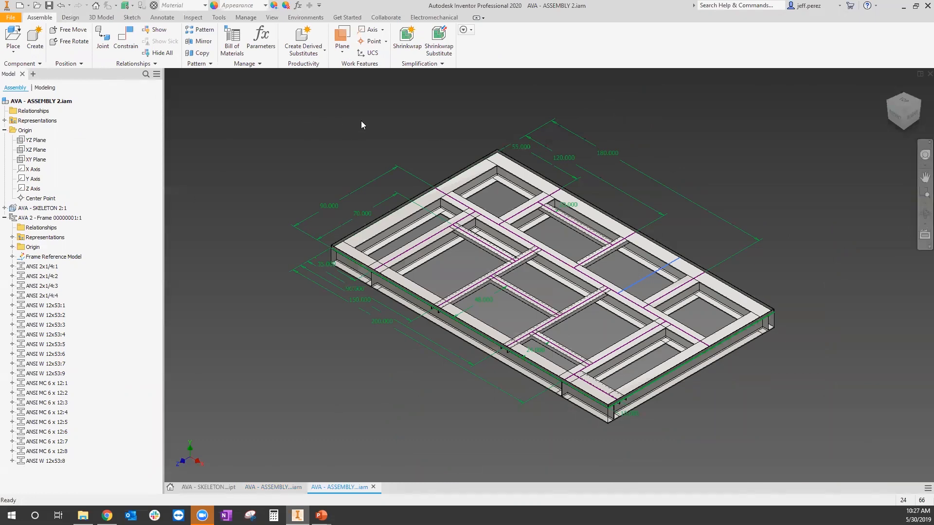
pyautogui.moveTo(595, 399); pyautogui.dragTo(600, 347, button='middle')
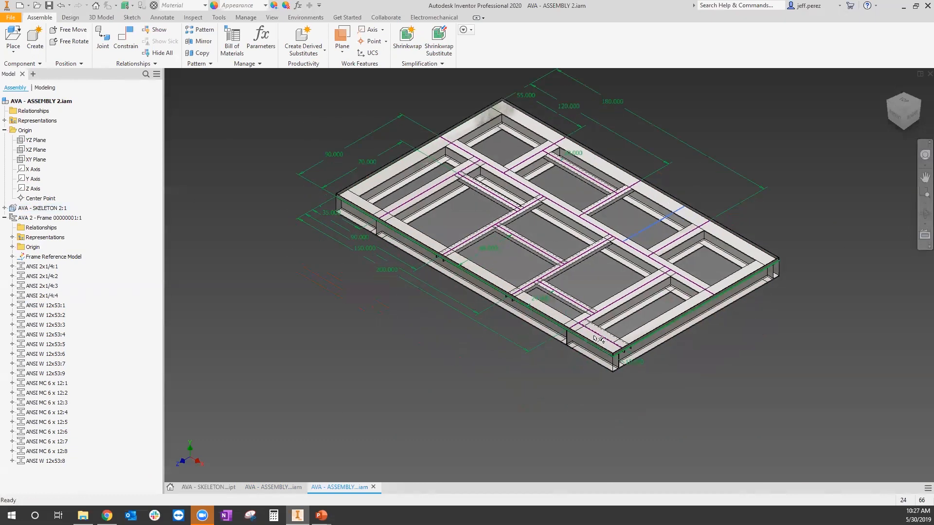
pyautogui.scroll(-3, 600, 346)
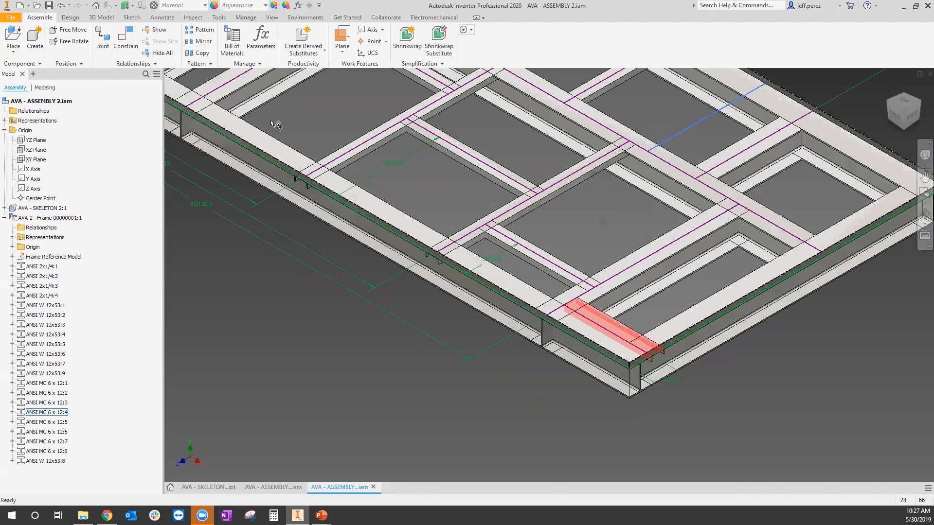
# Step: Set up Lengthen/Shorten for the short MC 6 x 12 channel at the frame's front corner with a 24 in offset
pyautogui.click(67, 17)
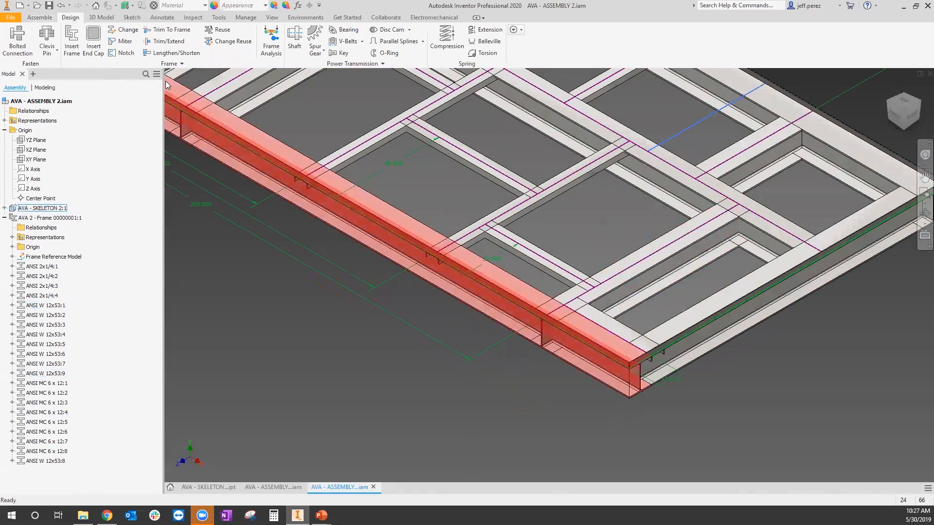
pyautogui.click(171, 54)
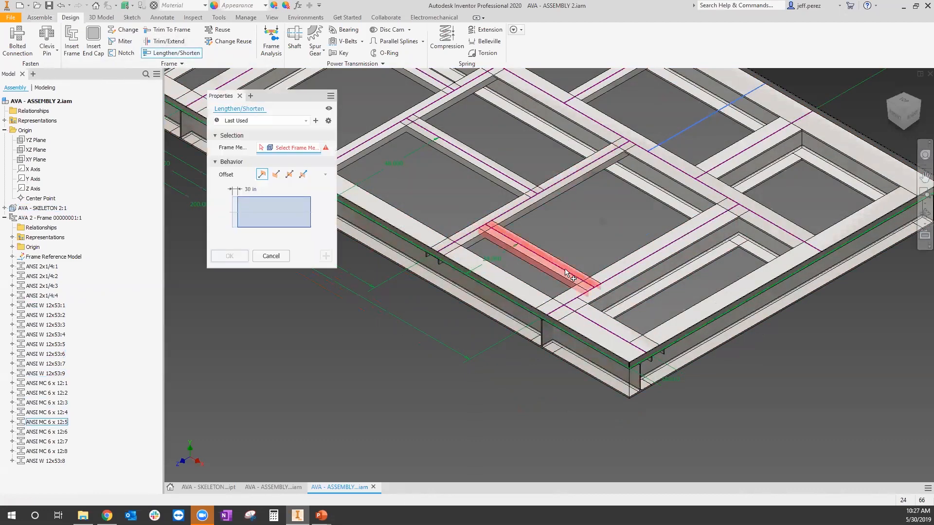
pyautogui.click(607, 315)
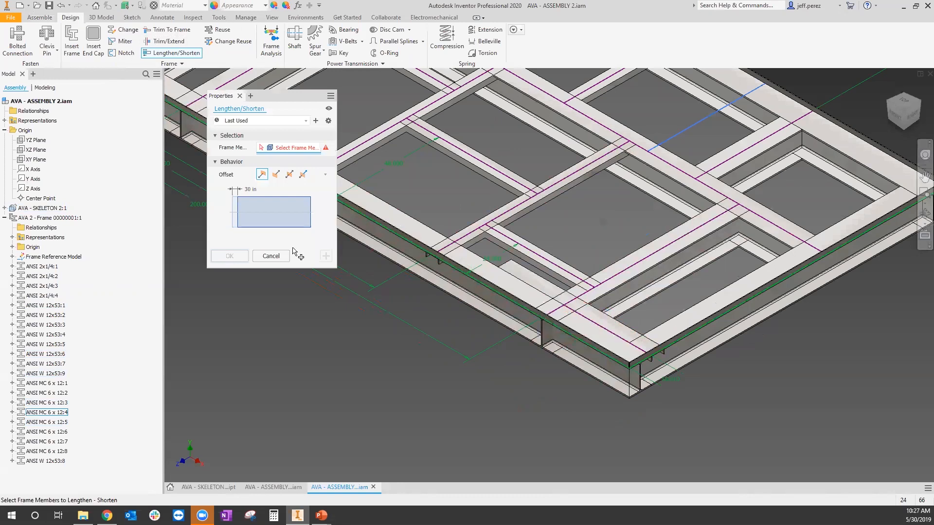
pyautogui.click(249, 189)
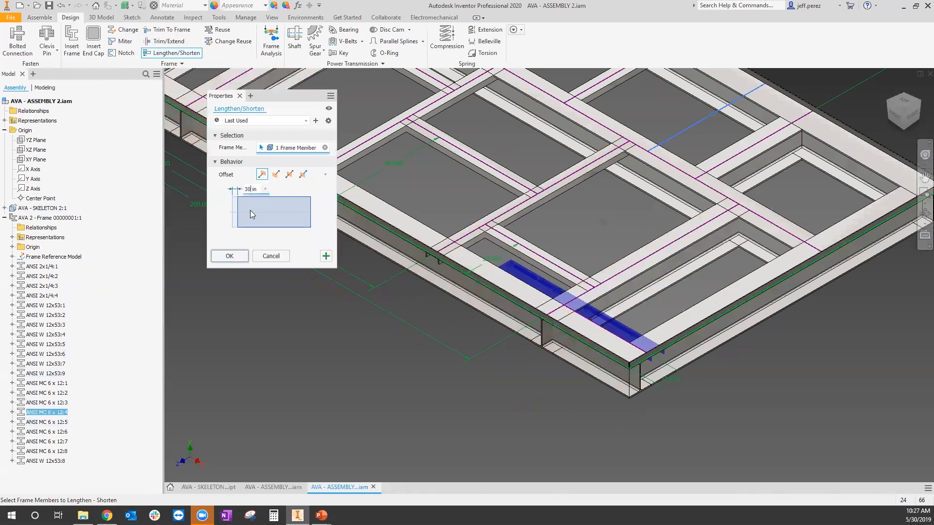
pyautogui.press('BackSpace')
pyautogui.press('BackSpace')
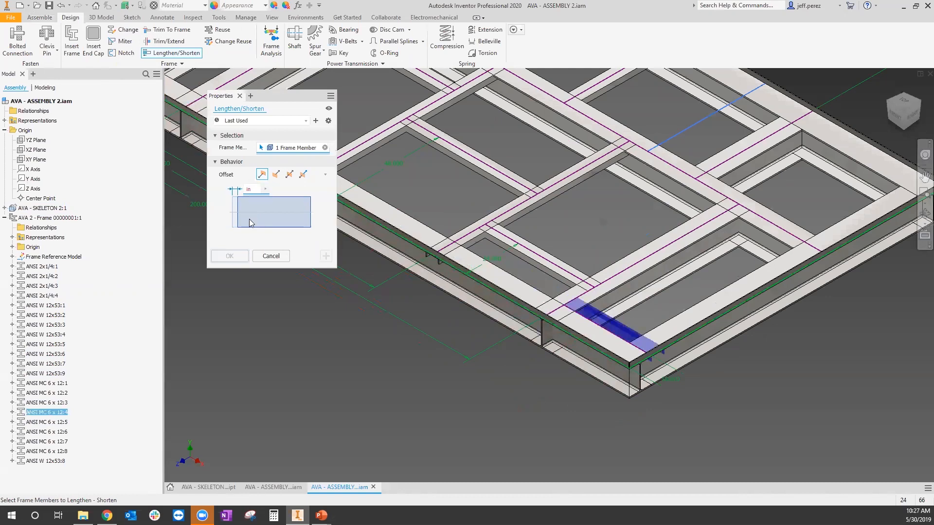
pyautogui.write('24')
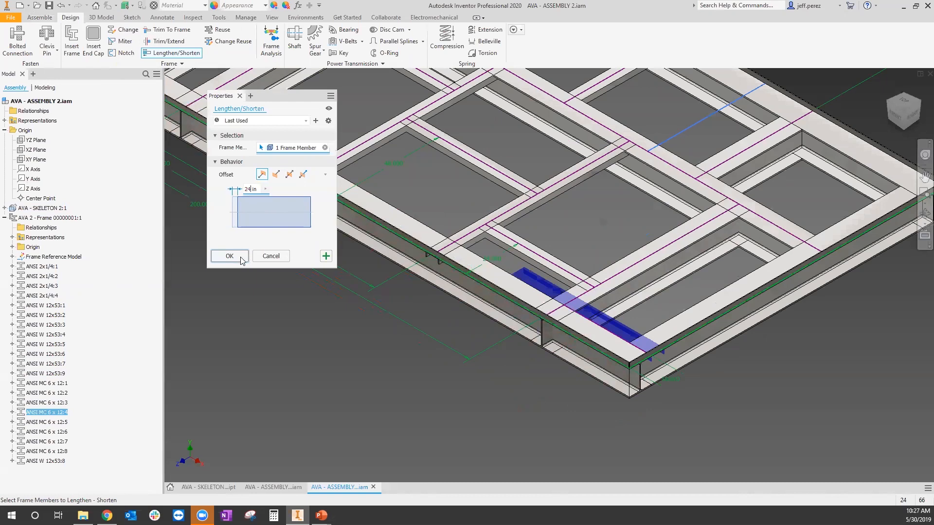
# Step: Preview the 24 in extension at the channel's opposite end and at both ends, then apply it at the inner end only
pyautogui.click(275, 174)
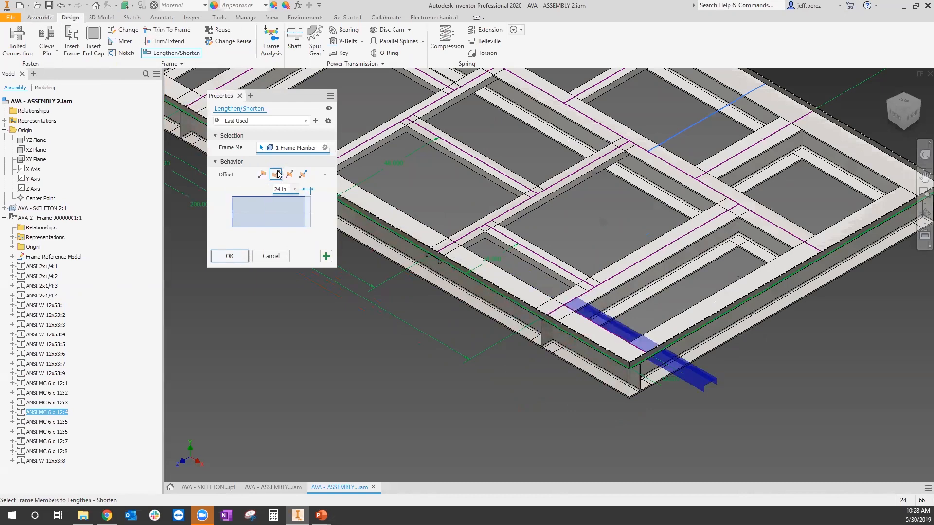
pyautogui.click(289, 174)
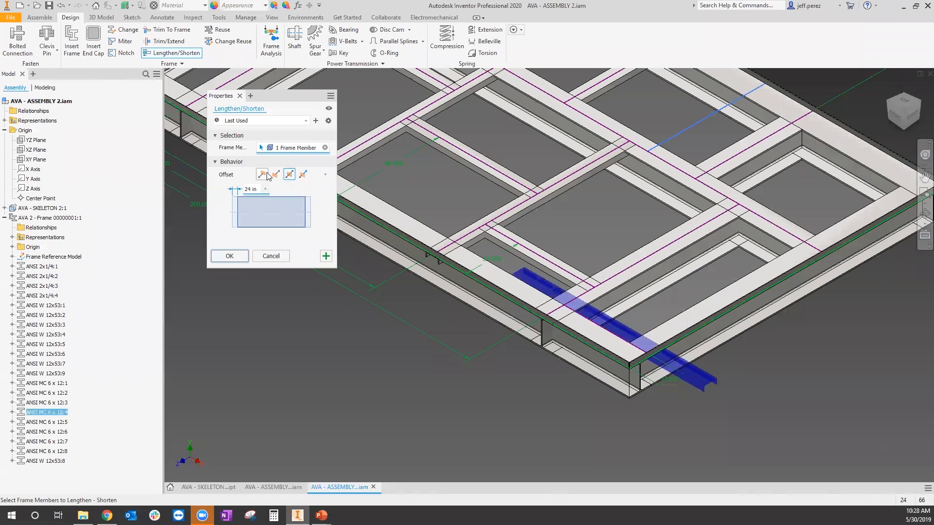
pyautogui.click(262, 174)
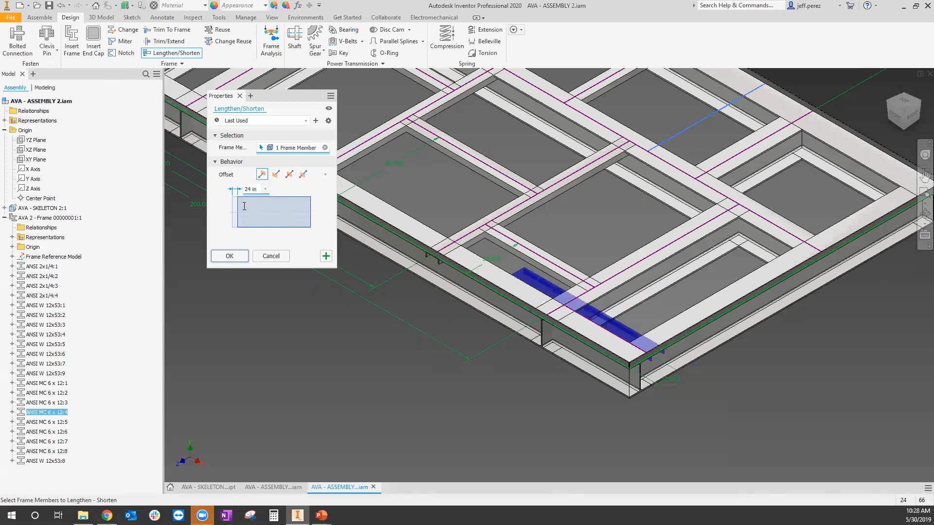
pyautogui.moveTo(293, 94); pyautogui.dragTo(294, 217)
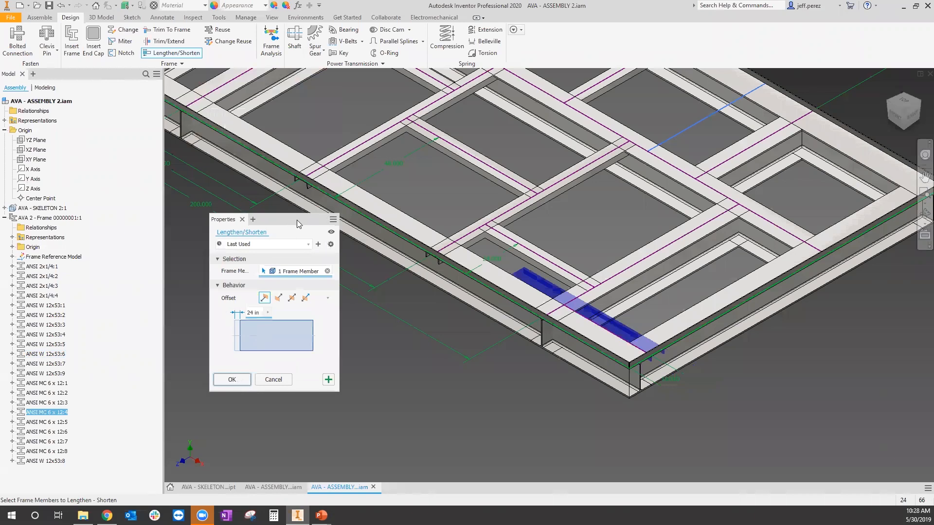
pyautogui.click(243, 383)
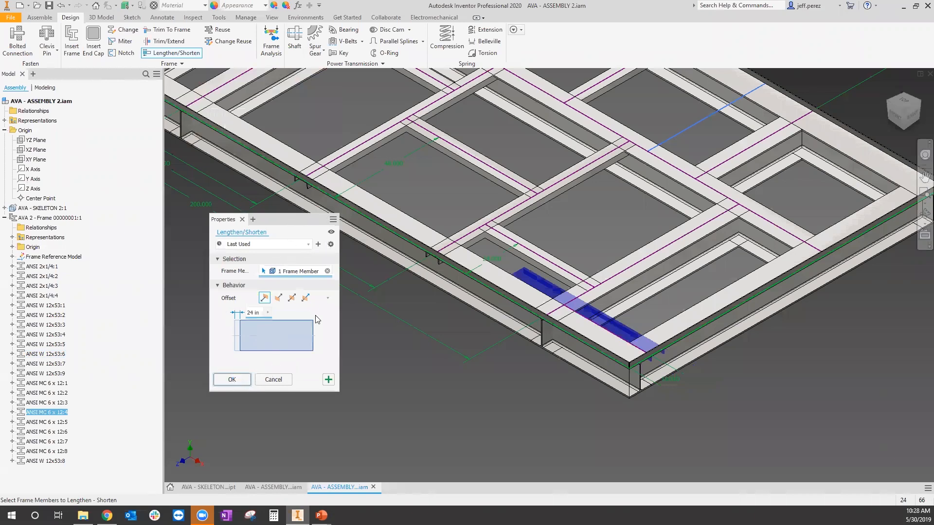
# Step: Extend the lengthened front-corner channel to the near side face of the next cross channel with 0.000 in offset, and finish Trim/Extend
pyautogui.click(168, 42)
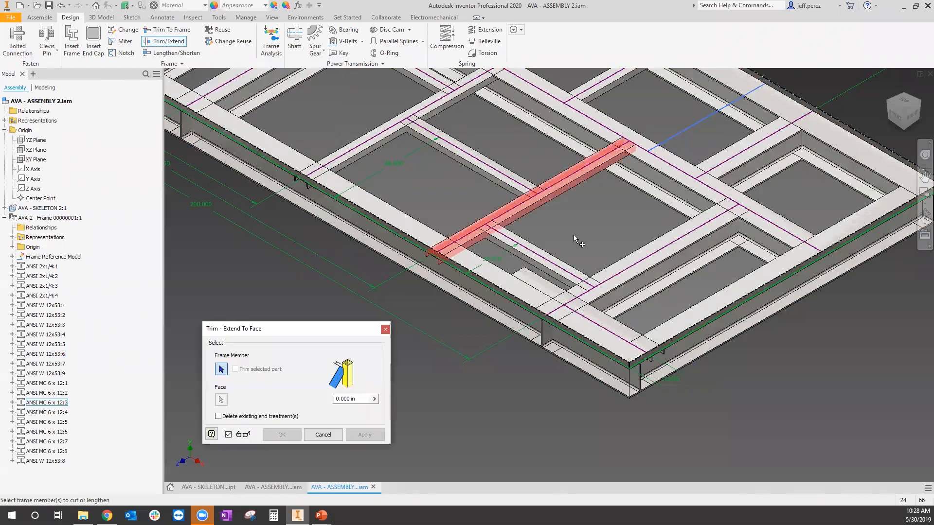
pyautogui.click(525, 283)
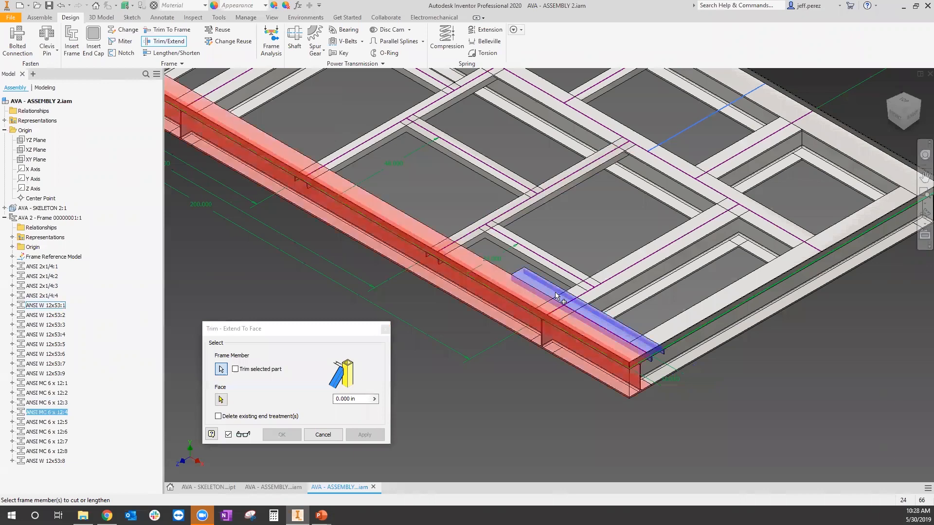
pyautogui.scroll(-3, 476, 241)
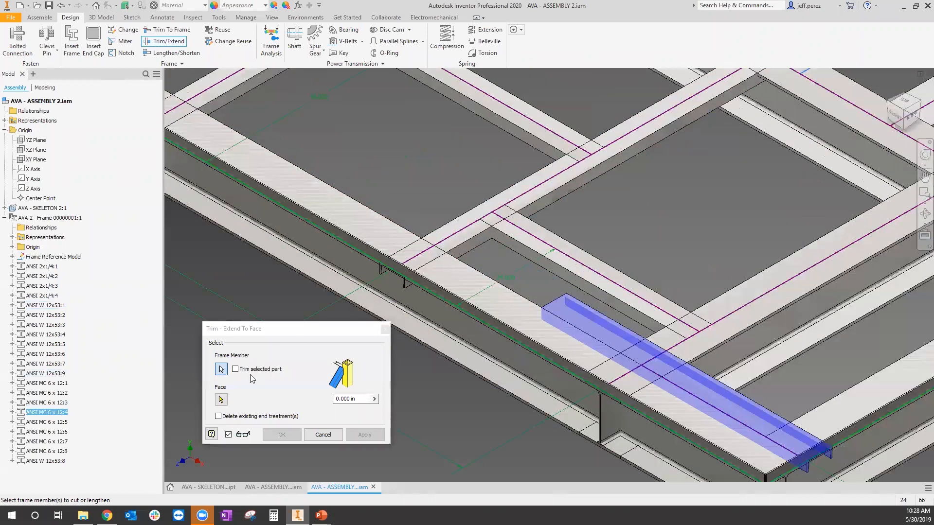
pyautogui.click(221, 399)
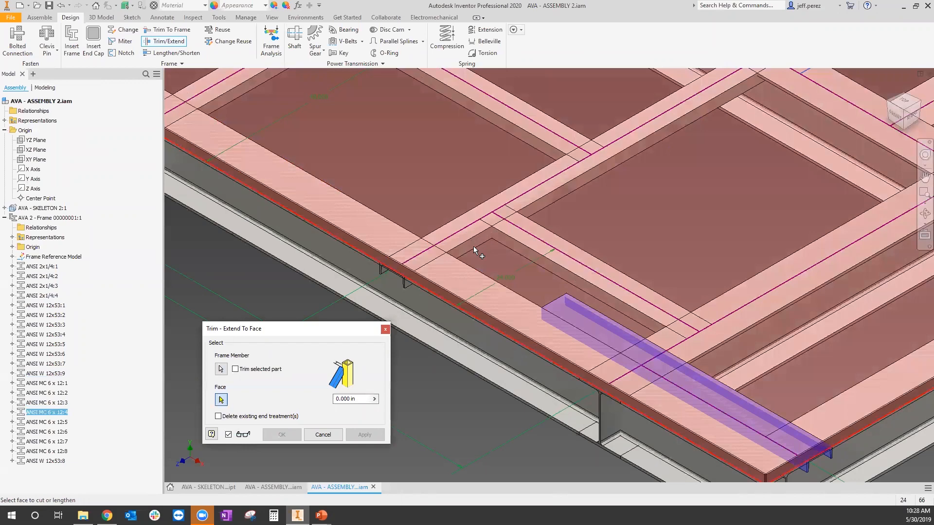
pyautogui.click(473, 247)
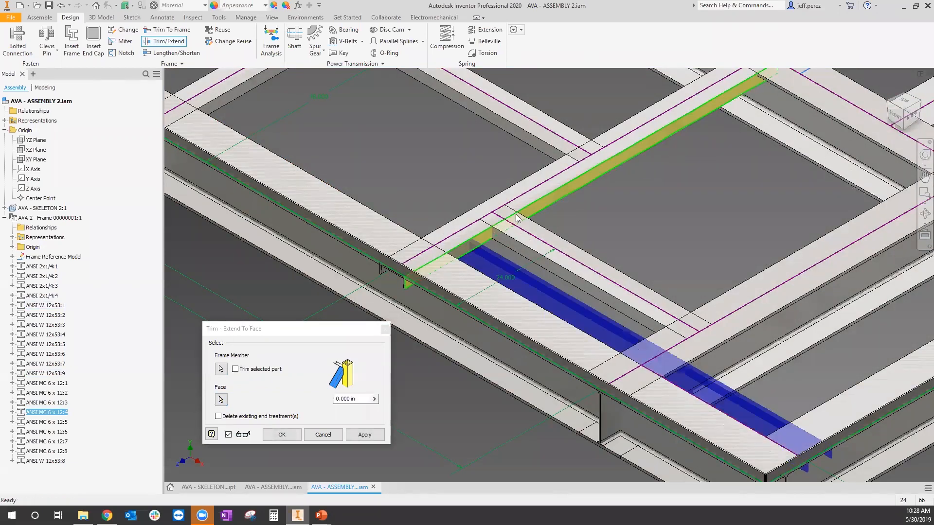
pyautogui.click(365, 434)
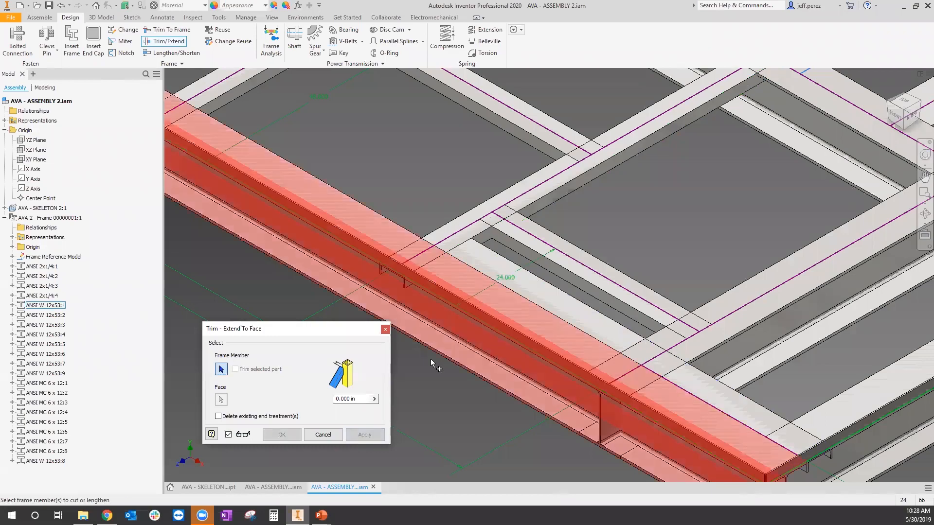
pyautogui.click(323, 434)
# Step: Notch the cross channel ANSI MC 6 x 12:3 around the long central I-beam ANSI W 12x53:5 using the Basic Profile
pyautogui.scroll(2, 760, 420)
pyautogui.scroll(-5, 680, 340)
pyautogui.scroll(3, 608, 214)
pyautogui.moveTo(598, 207); pyautogui.dragTo(573, 261, button='middle')
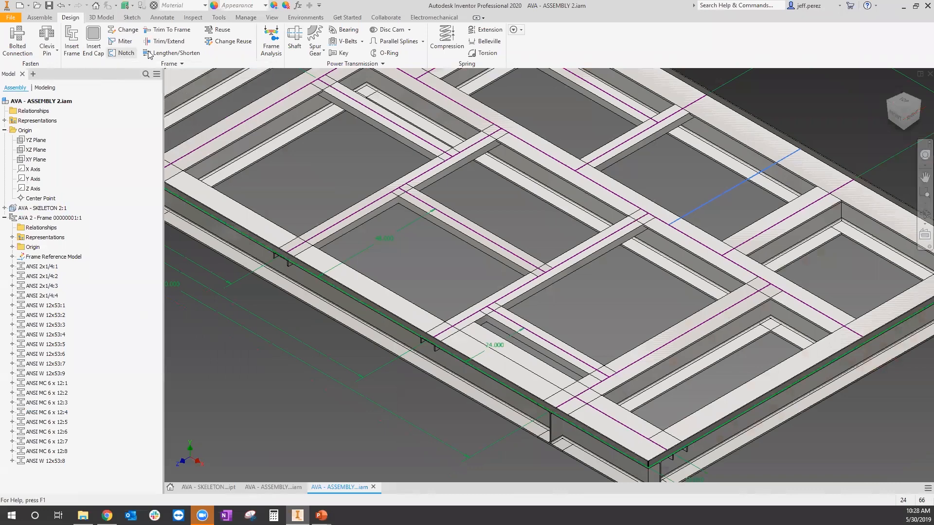
pyautogui.click(121, 53)
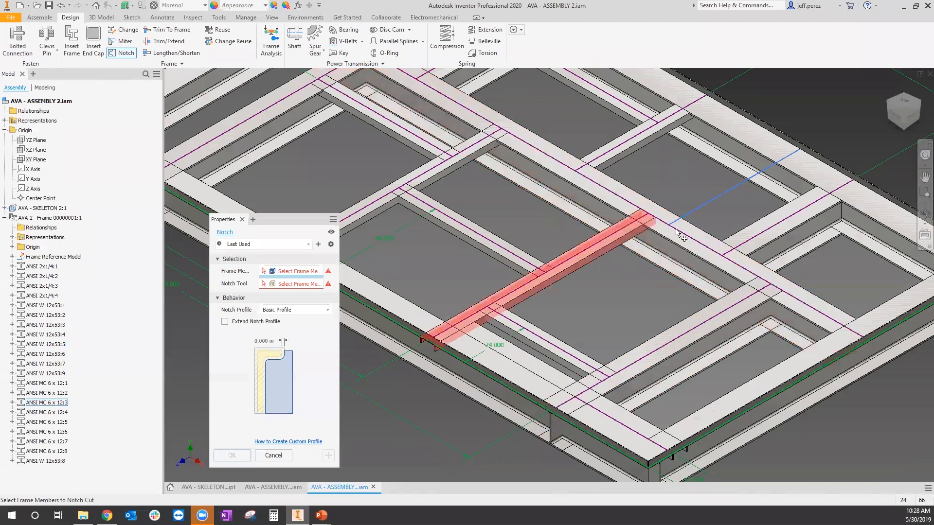
pyautogui.click(630, 270)
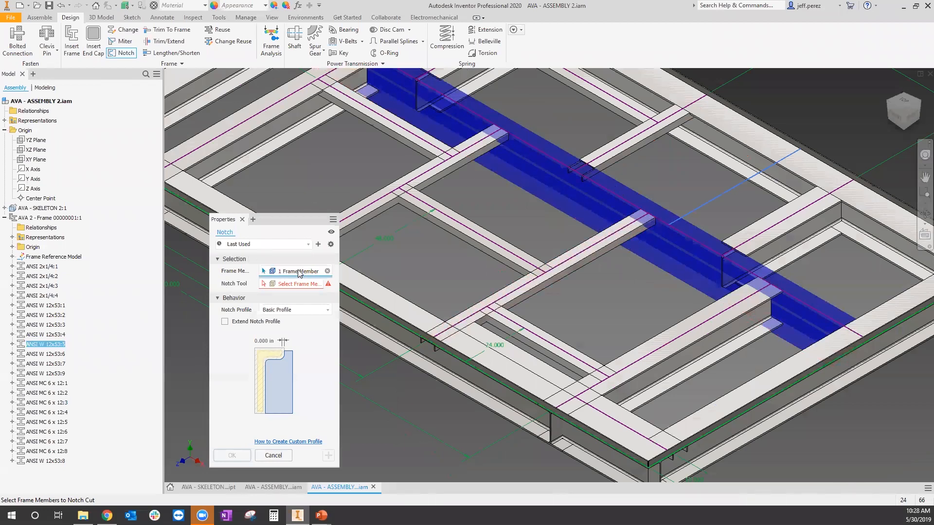
pyautogui.click(466, 314)
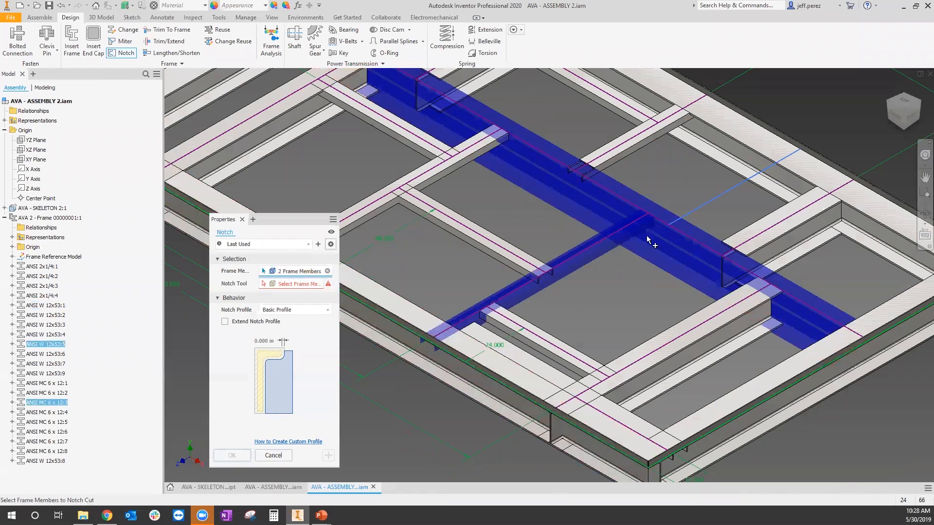
pyautogui.keyDown('ctrl'); pyautogui.click(661, 247); pyautogui.keyUp('ctrl')
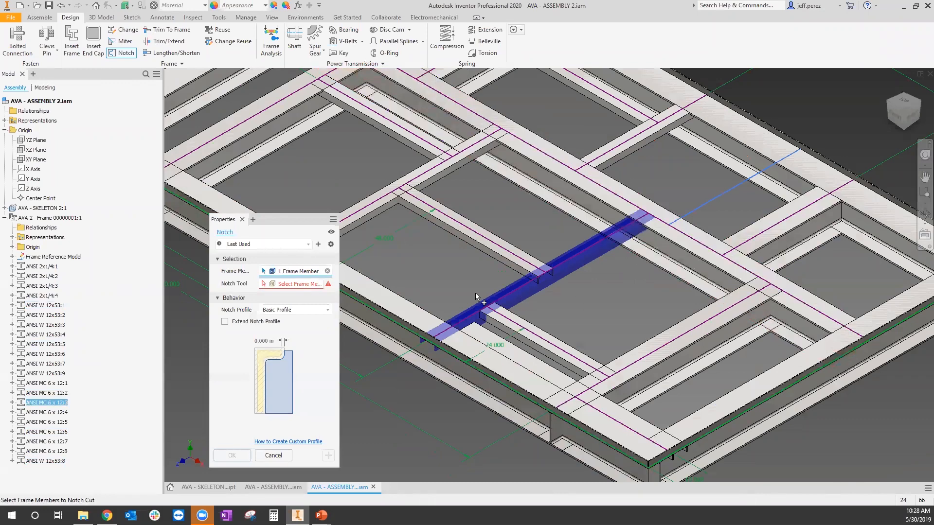
pyautogui.click(690, 272)
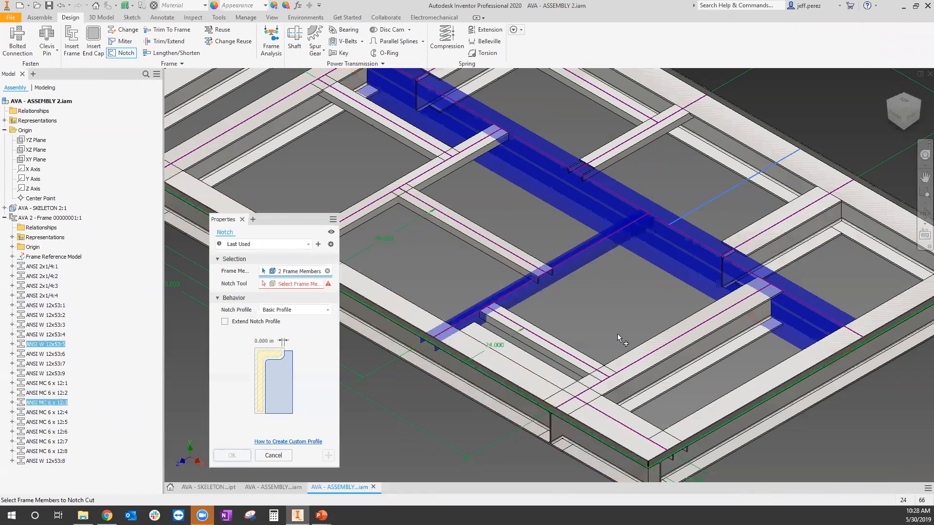
pyautogui.keyDown('ctrl'); pyautogui.click(625, 267); pyautogui.keyUp('ctrl')
pyautogui.click(262, 285)
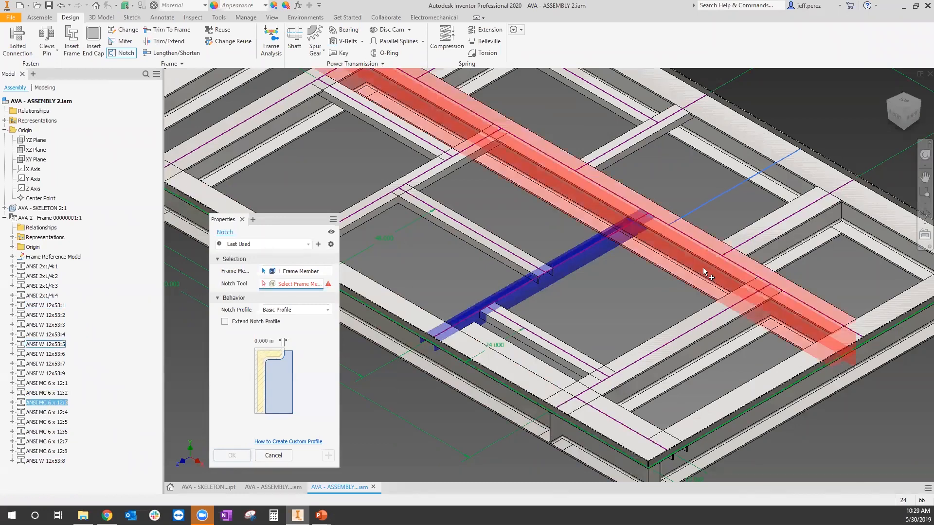
pyautogui.click(666, 313)
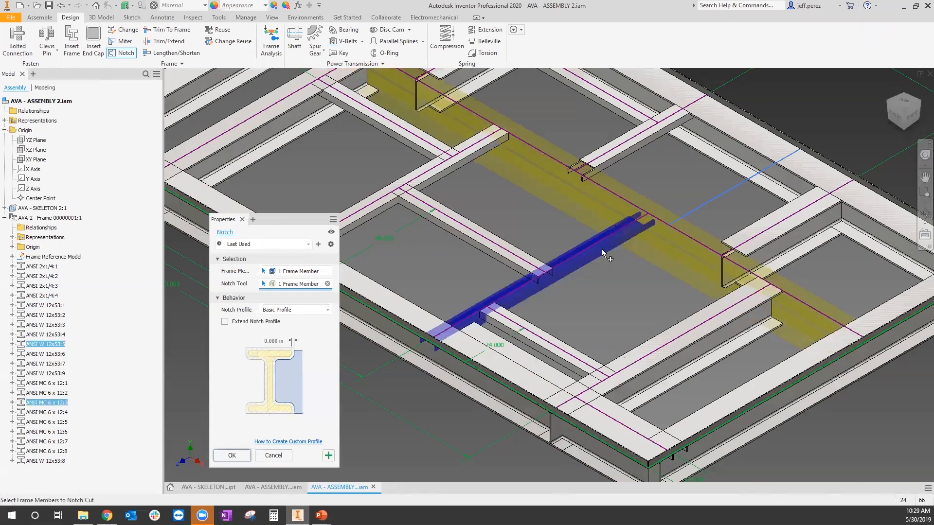
pyautogui.scroll(-5, 602, 249)
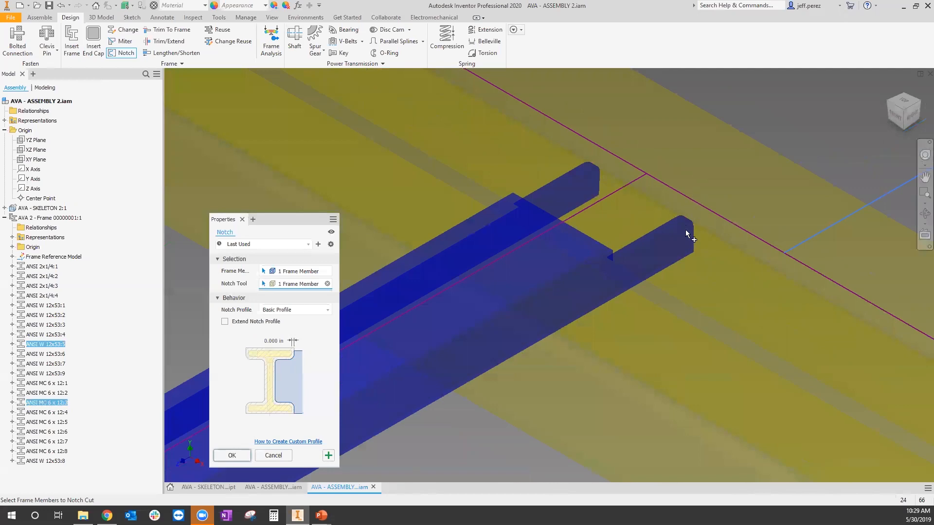
pyautogui.click(232, 455)
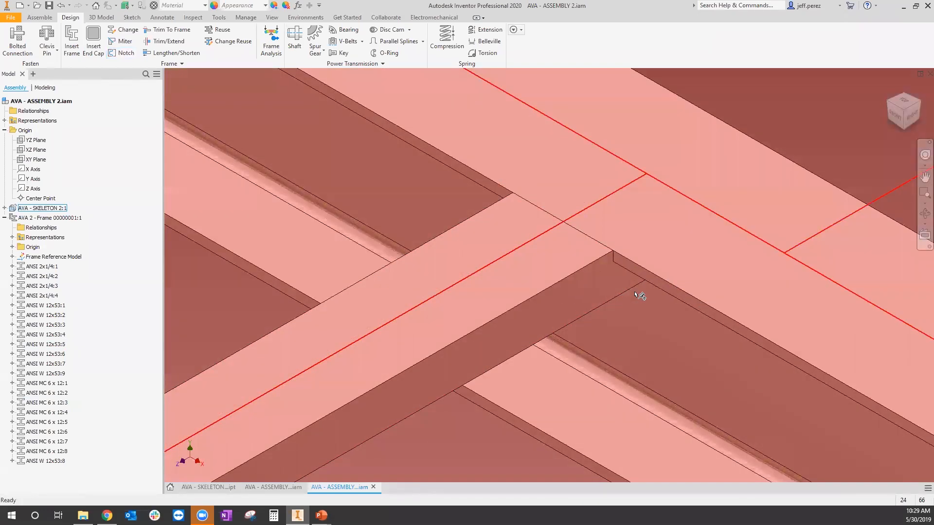
# Step: Save the AVA - ASSEMBLY 2 assembly with the whole frame in view
pyautogui.scroll(5, 638, 295)
pyautogui.scroll(3, 611, 373)
pyautogui.scroll(-3, 224, 167)
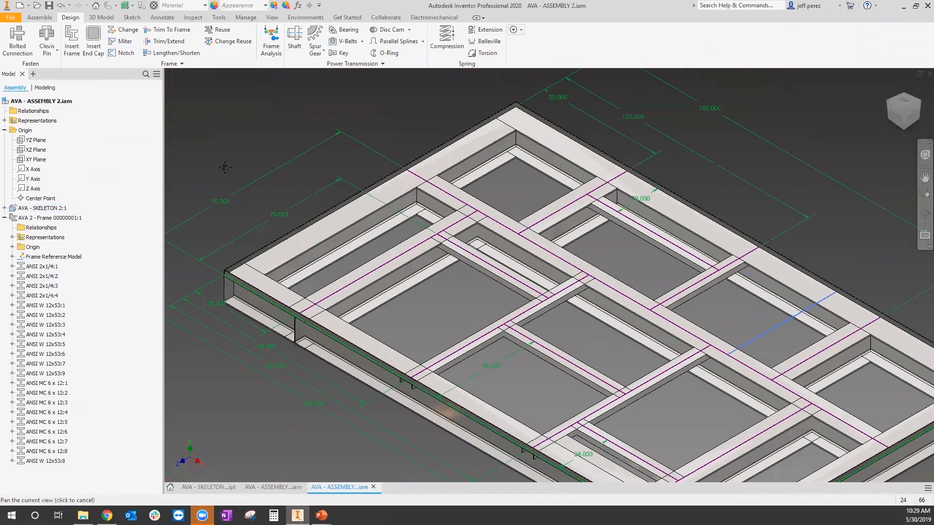
pyautogui.scroll(2, 243, 167)
pyautogui.scroll(3, 296, 206)
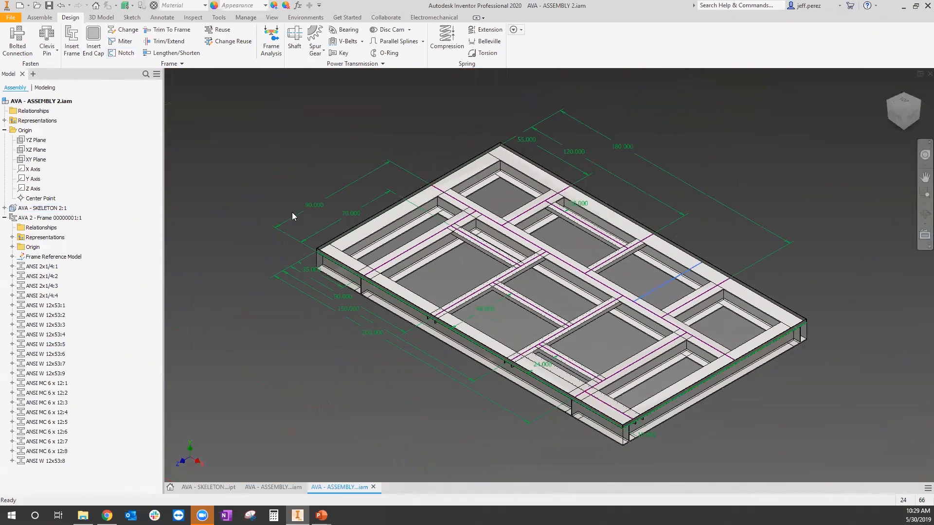
pyautogui.hotkey('ctrl', 's')
pyautogui.click(517, 304)
pyautogui.click(517, 214)
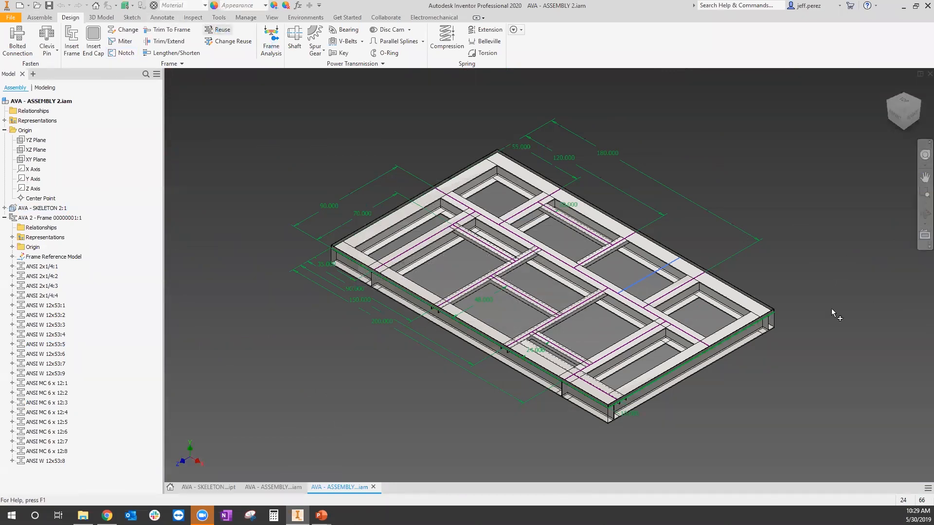
# Step: Reuse the short I-beam ANSI W 12x53:8 on the blue skeleton line beside it, keeping the top-center orientation and zero offsets
pyautogui.click(218, 29)
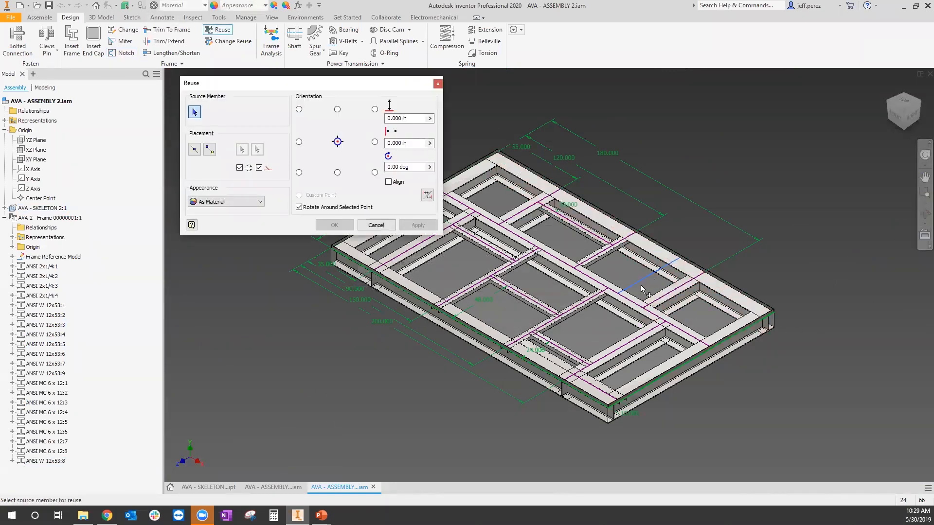
pyautogui.click(666, 297)
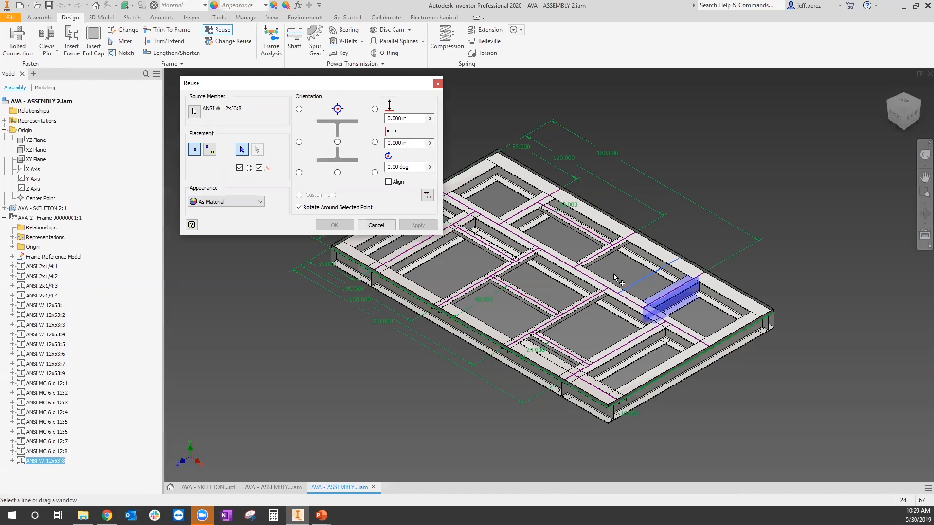
pyautogui.click(657, 277)
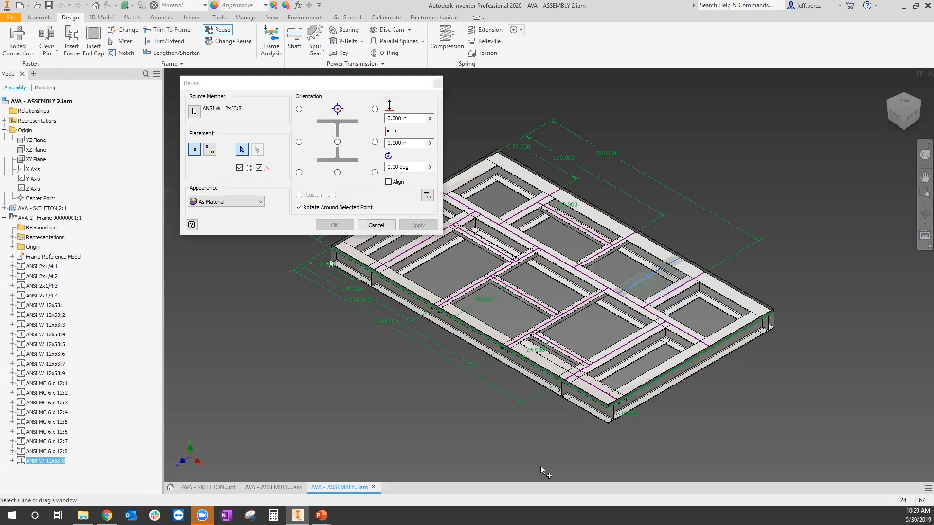
pyautogui.click(341, 224)
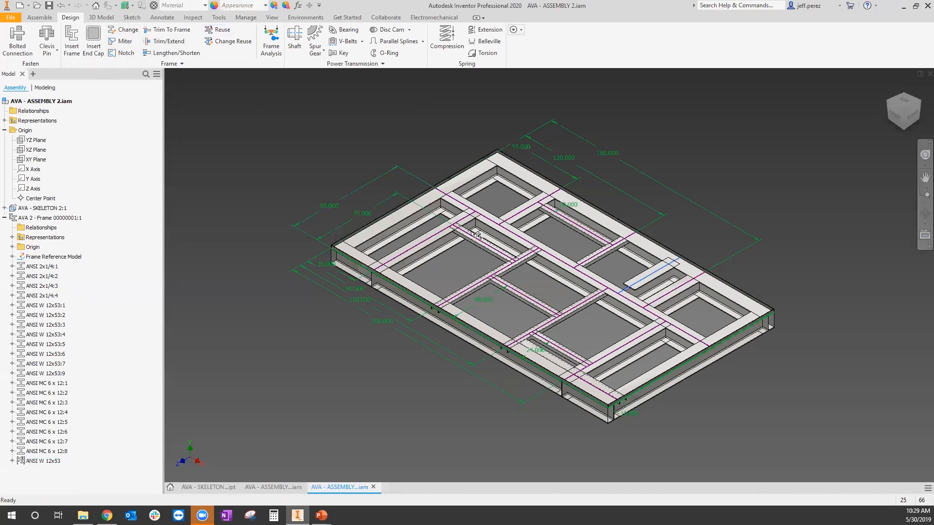
# Step: Change the short cross I-beam ANSI W 12x53:7 to size W 10x19, keeping the top-center orientation and zero offsets
pyautogui.click(519, 211)
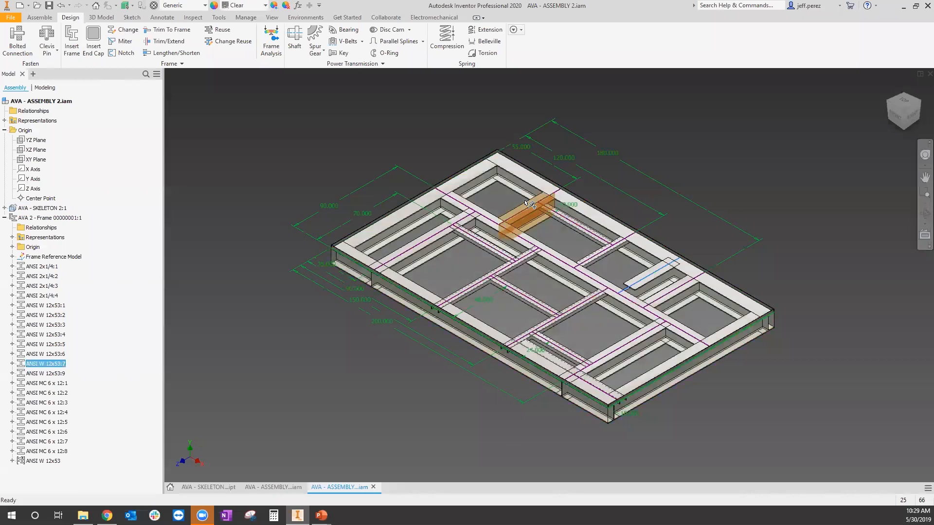
pyautogui.rightClick(527, 203)
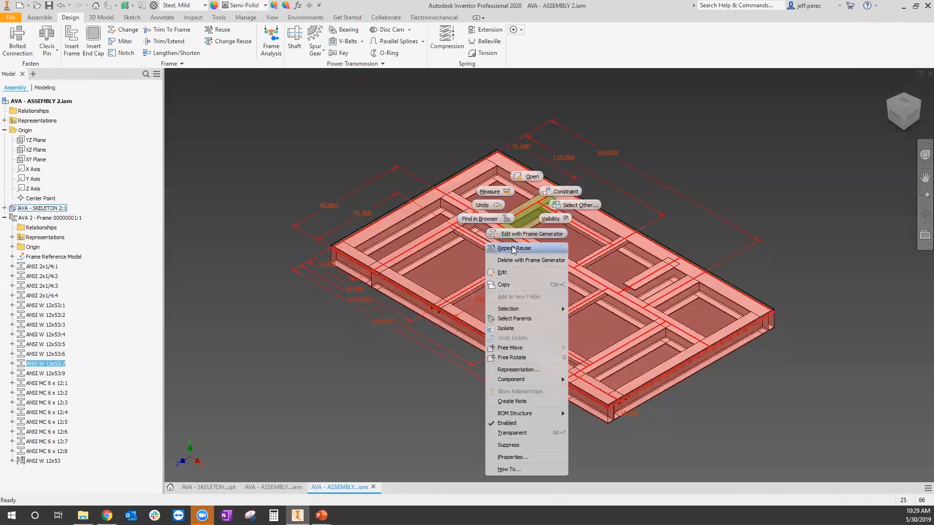
pyautogui.click(519, 232)
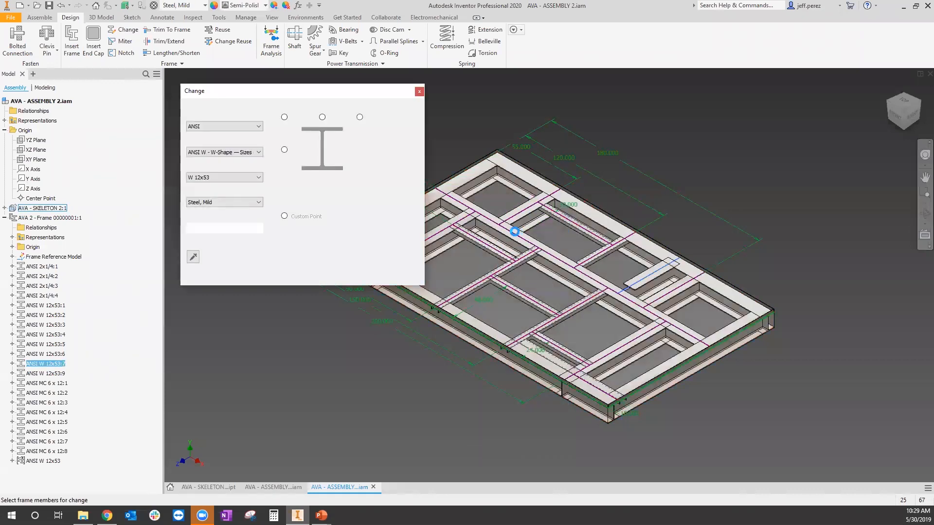
pyautogui.click(229, 177)
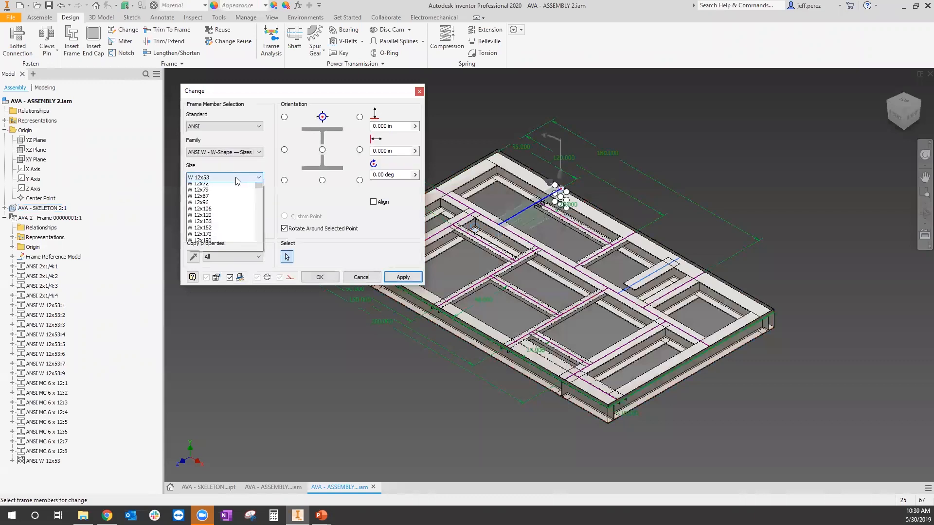
pyautogui.scroll(1, 220, 198)
pyautogui.scroll(4, 220, 199)
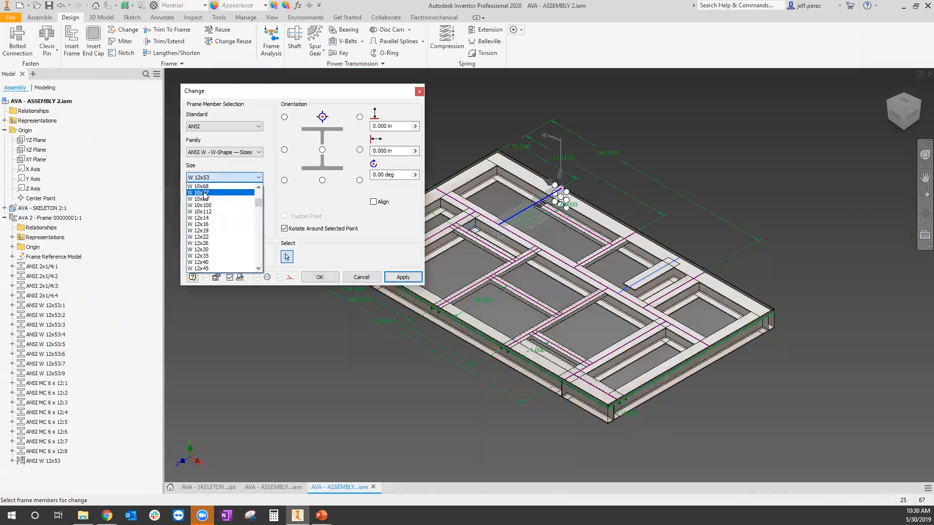
pyautogui.scroll(3, 209, 196)
pyautogui.click(210, 203)
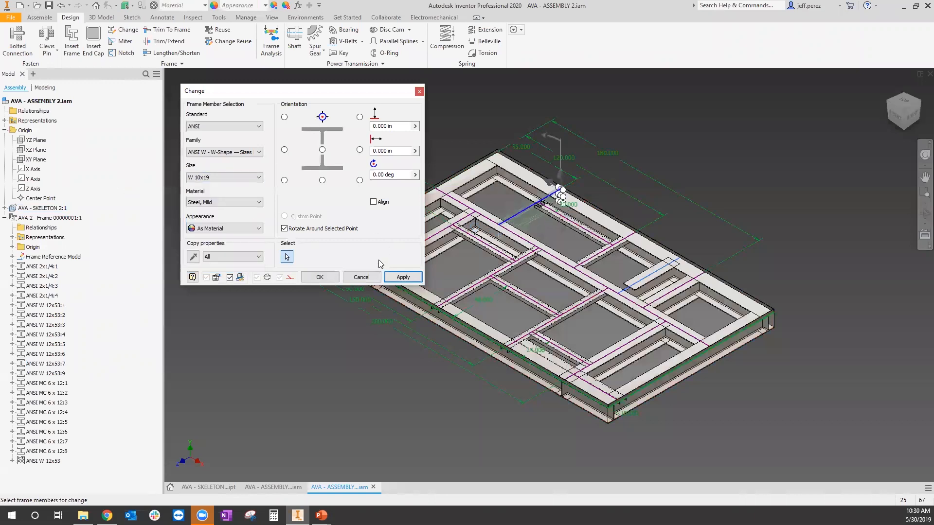
pyautogui.click(322, 116)
pyautogui.click(391, 277)
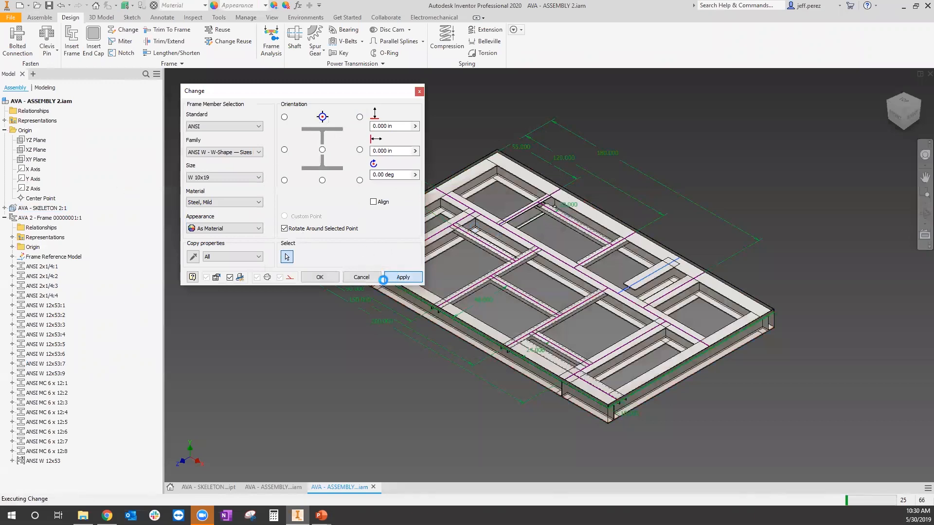
pyautogui.click(362, 276)
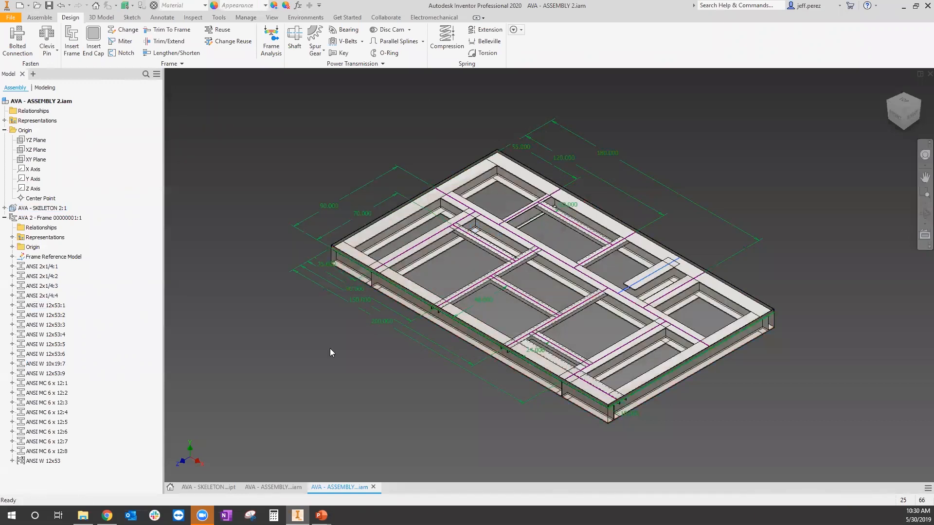
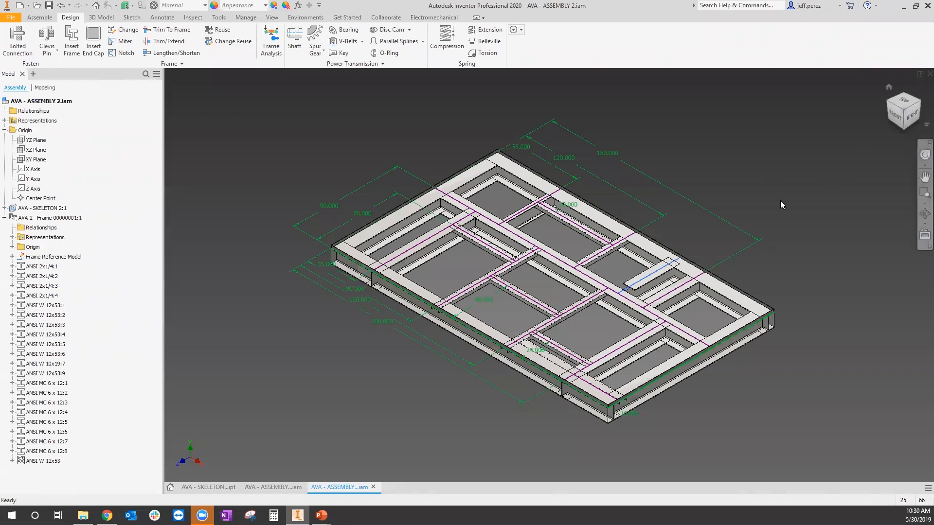
# Step: Save the AVA - ASSEMBLY 2 assembly with its dependents and close it
pyautogui.hotkey('ctrl', 's')
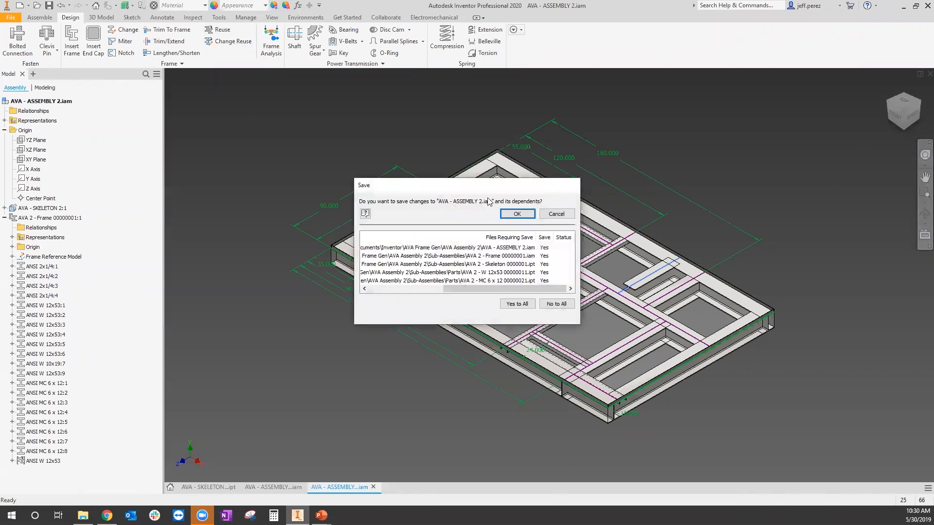
pyautogui.click(518, 214)
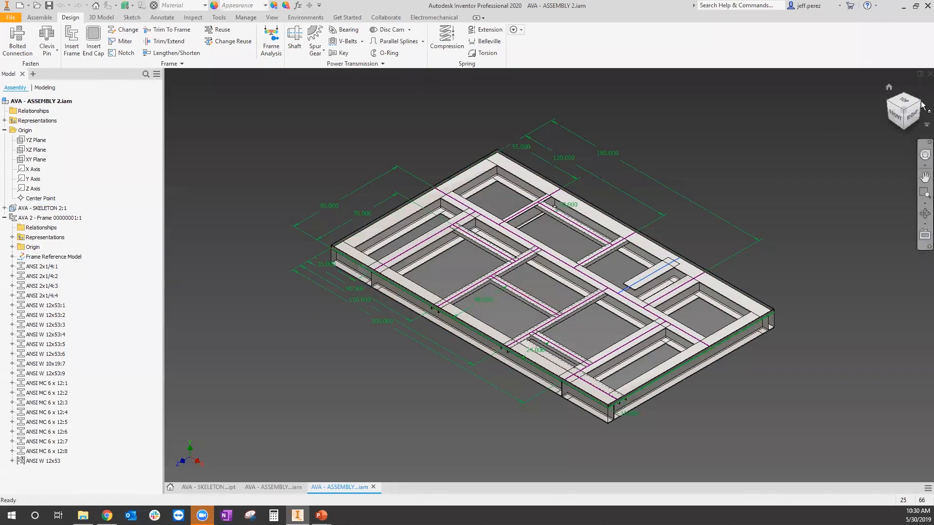
pyautogui.click(919, 74)
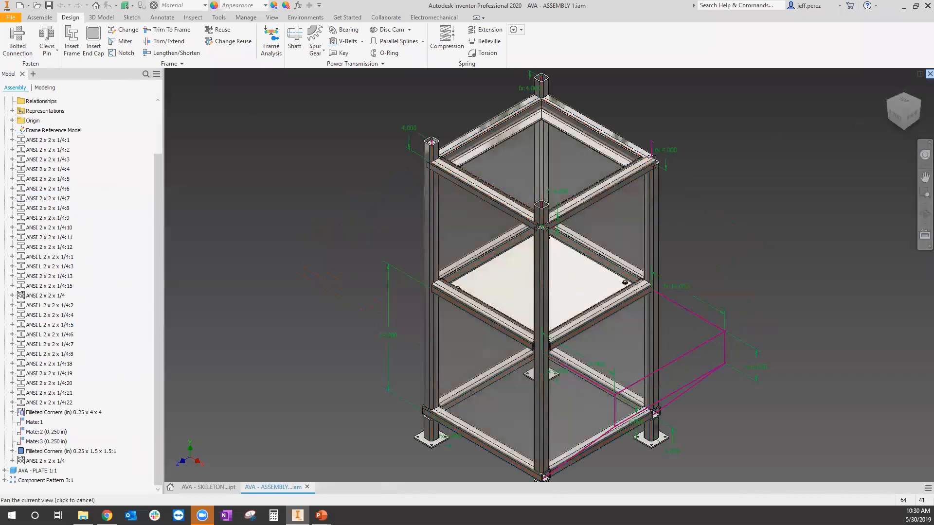
# Step: Close AVA - ASSEMBLY 1 with its changes and dependents saved, and close the AVA - SKELETON 1 part
pyautogui.click(919, 77)
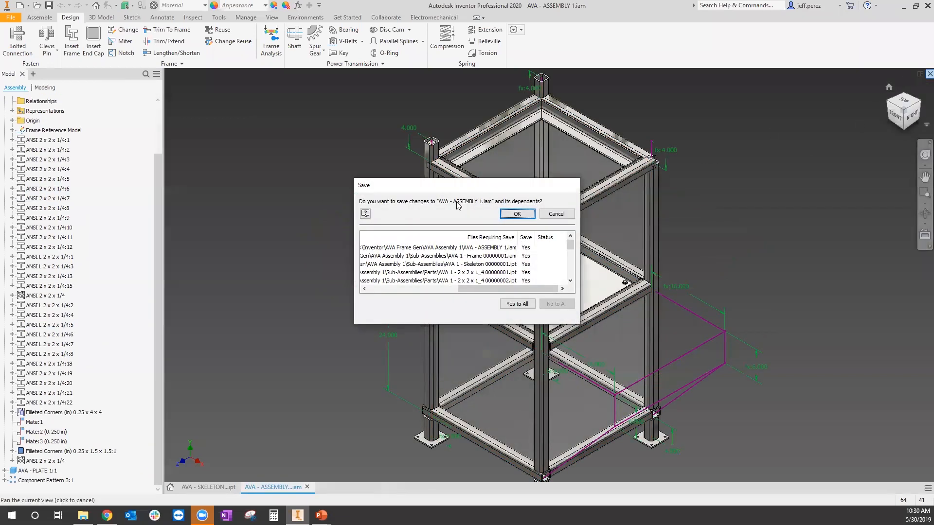
pyautogui.click(516, 215)
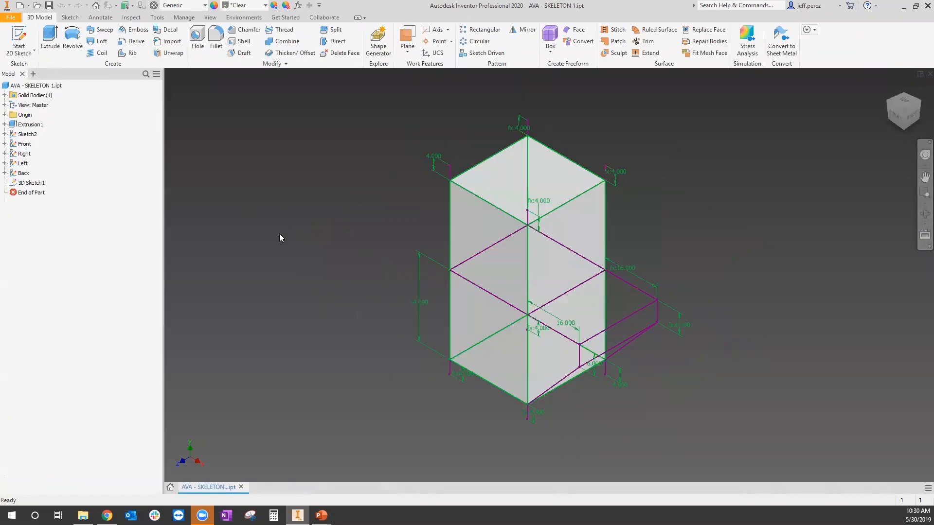
pyautogui.click(928, 74)
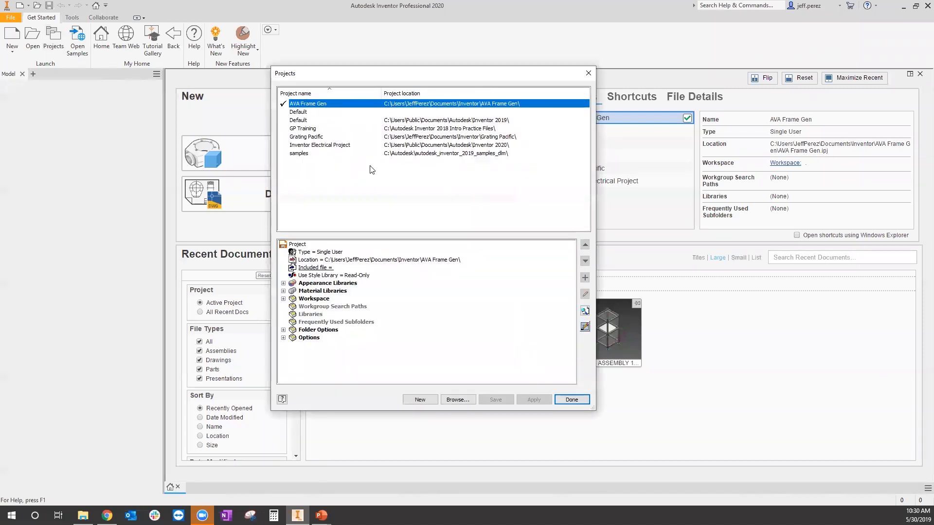
# Step: Create a Content Center library named AVA Content for the AVA Frame Gen project and save the project
pyautogui.click(584, 326)
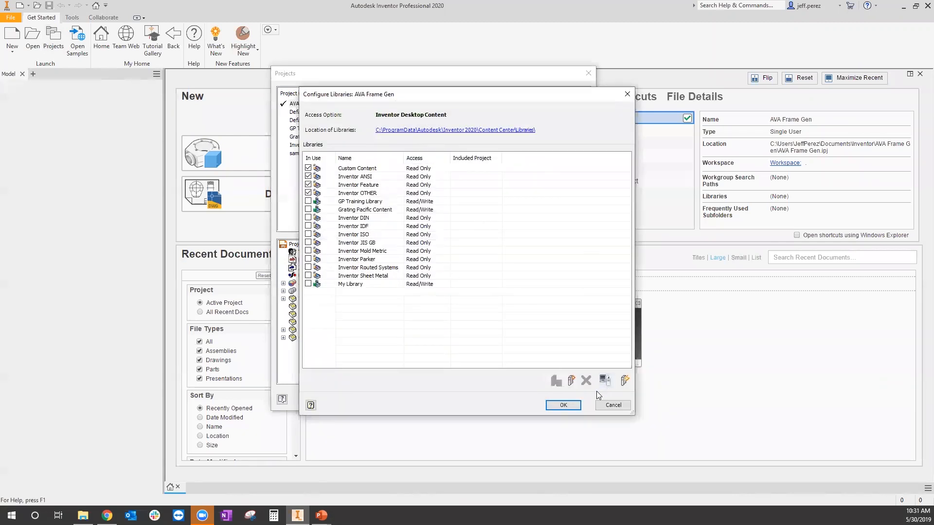
pyautogui.click(571, 381)
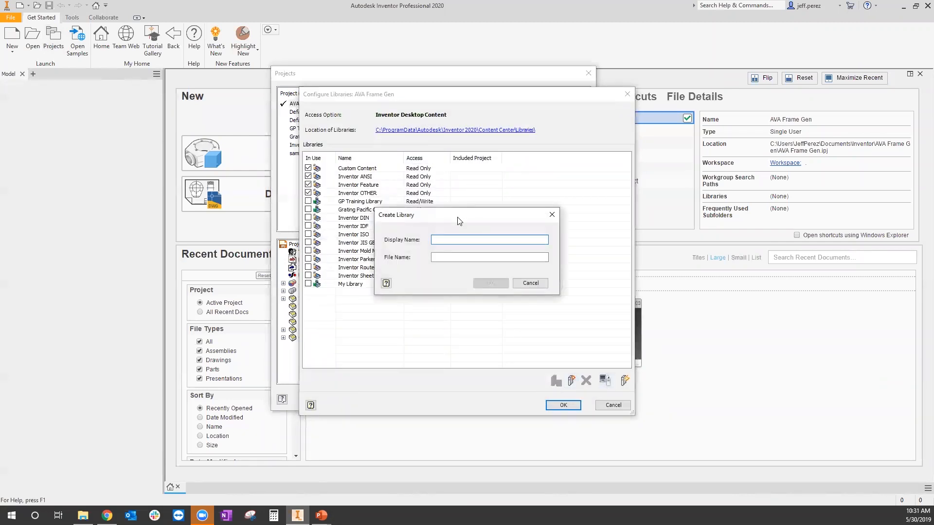
pyautogui.write('AVA Content')
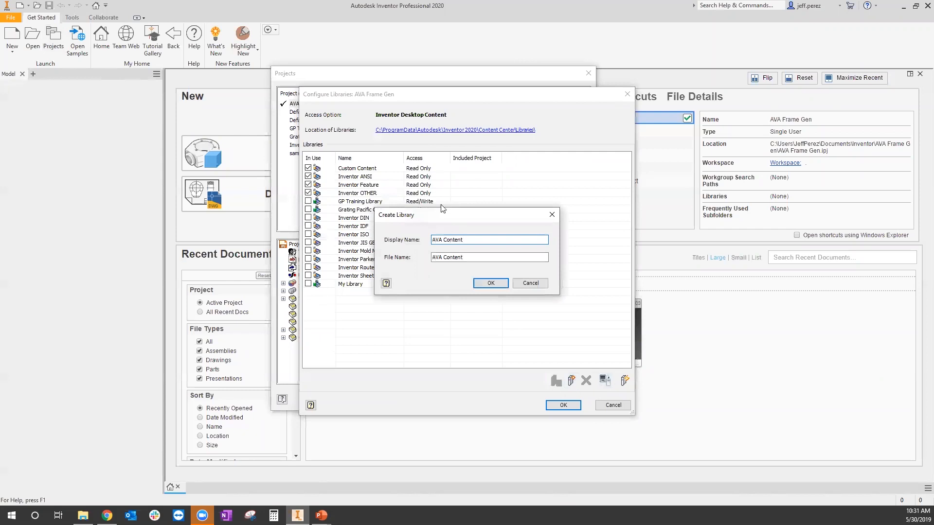
pyautogui.click(489, 284)
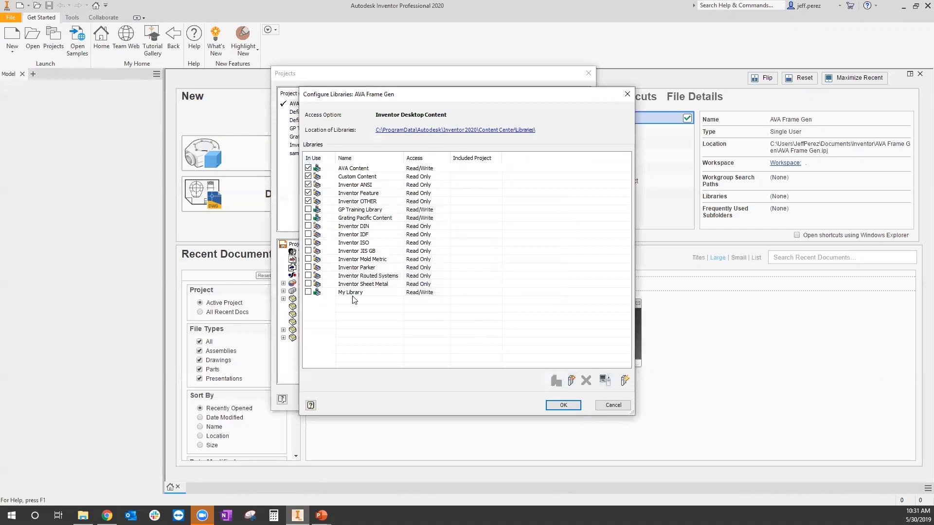
pyautogui.click(574, 406)
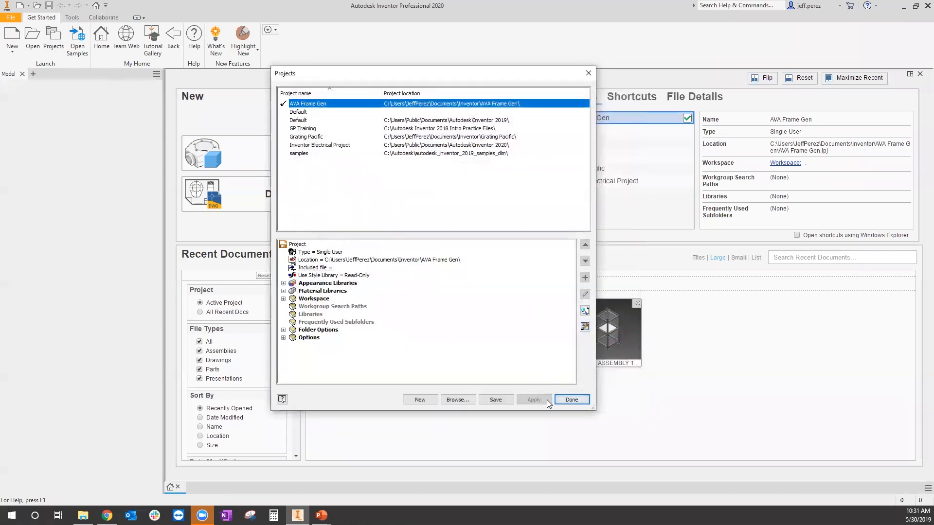
pyautogui.click(502, 400)
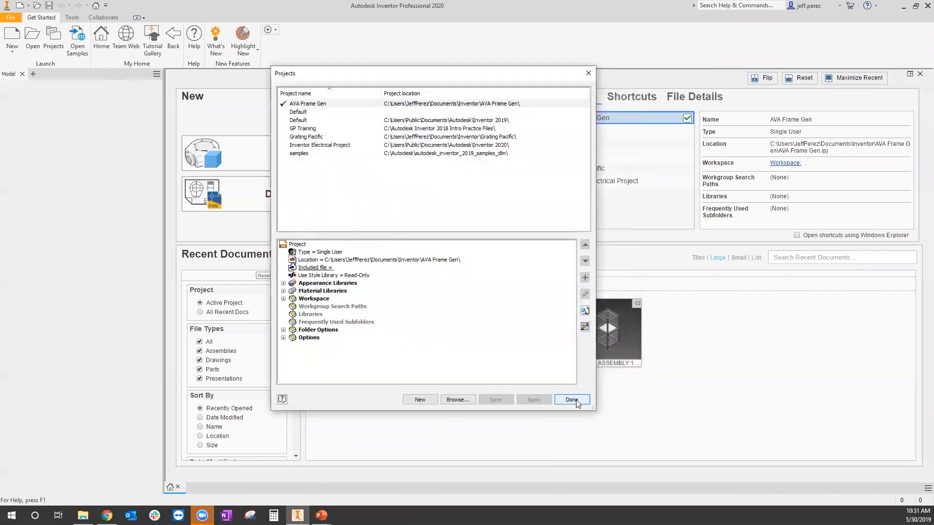
pyautogui.click(571, 400)
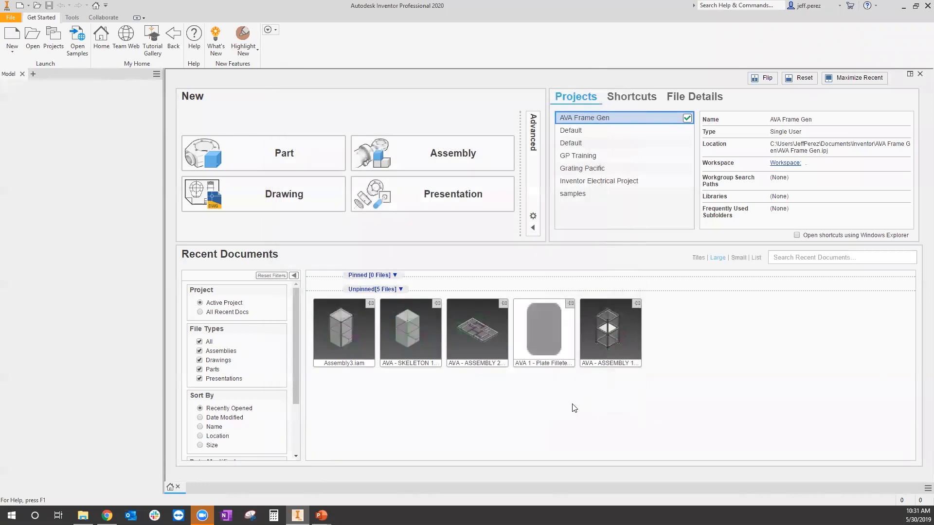
# Step: Open the Content Center Editor and limit the I-Beams category to the Inventor ANSI library
pyautogui.click(103, 17)
pyautogui.click(72, 18)
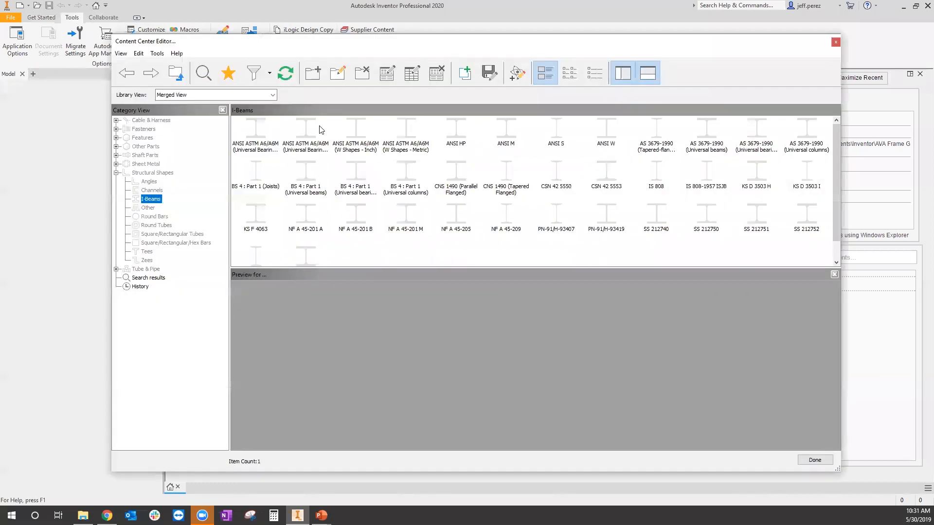
pyautogui.click(273, 95)
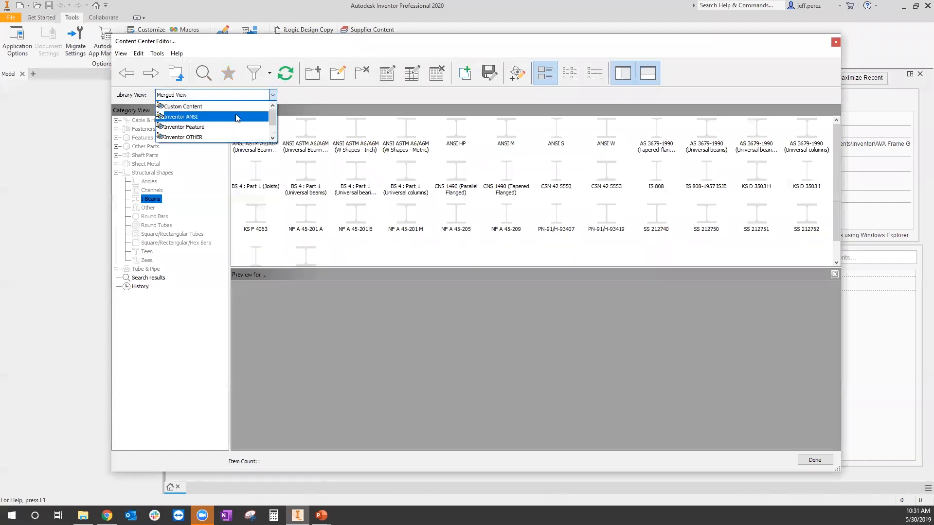
pyautogui.click(240, 115)
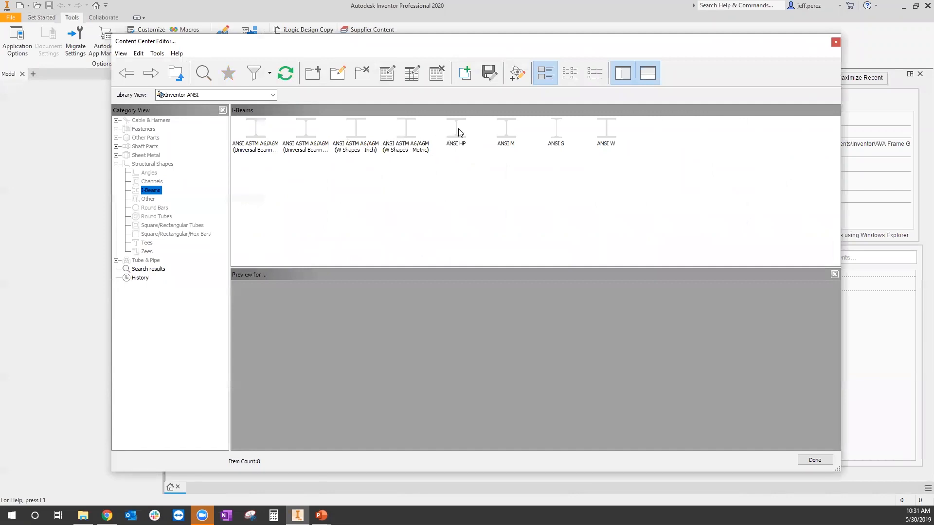
# Step: Copy the ANSI ASTM A6/A6M (W Shapes - Inch) family into AVA Content as an independent family, with folder name Copy of ANSI ASTM A-A6M (W Shapes - Inch)
pyautogui.click(355, 136)
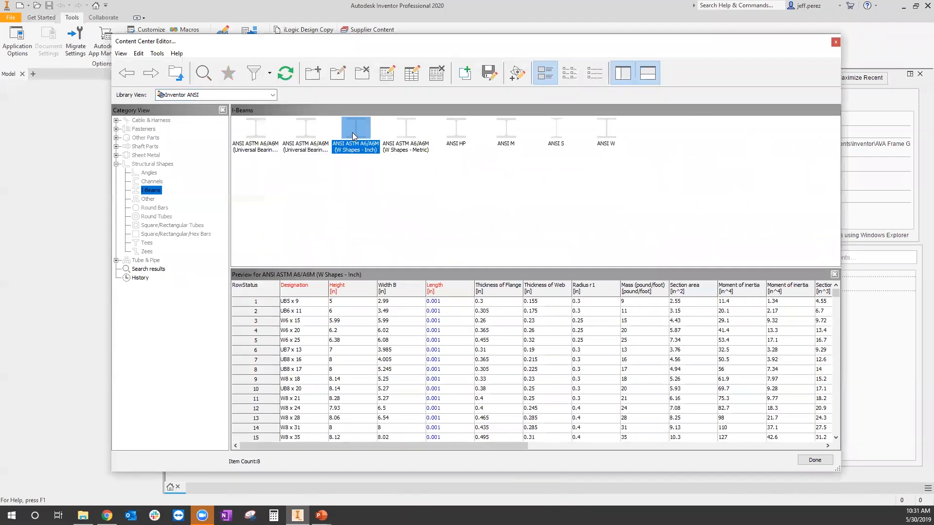
pyautogui.rightClick(352, 132)
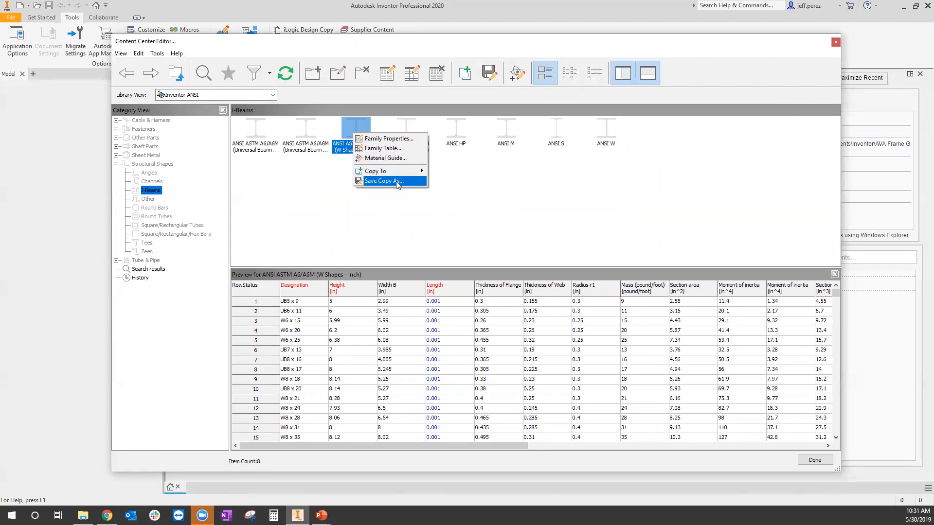
pyautogui.click(395, 181)
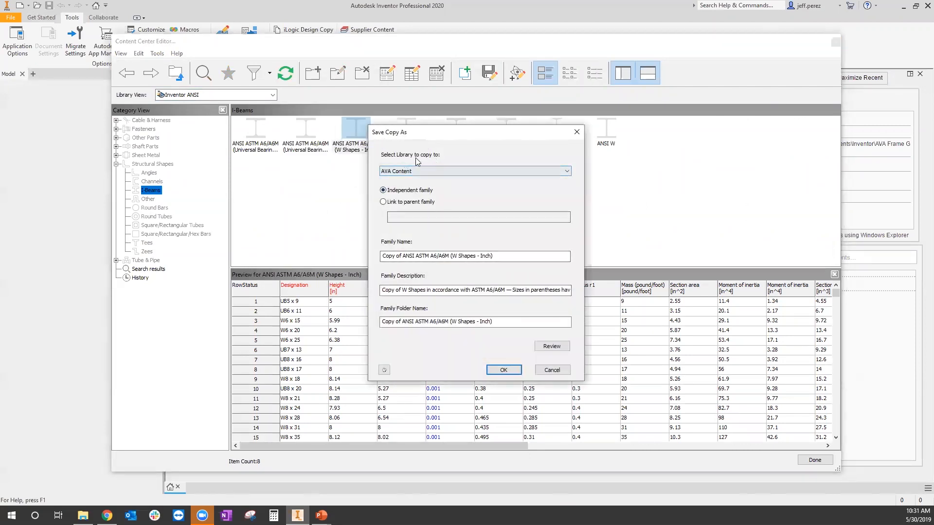
pyautogui.click(503, 370)
pyautogui.click(532, 292)
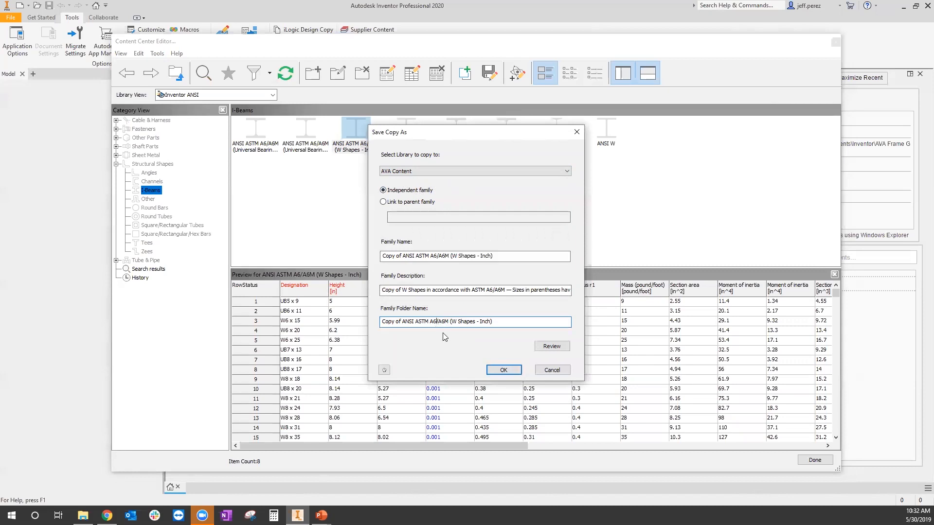
pyautogui.press('BackSpace')
pyautogui.press('Delete')
pyautogui.write('-')
pyautogui.click(506, 371)
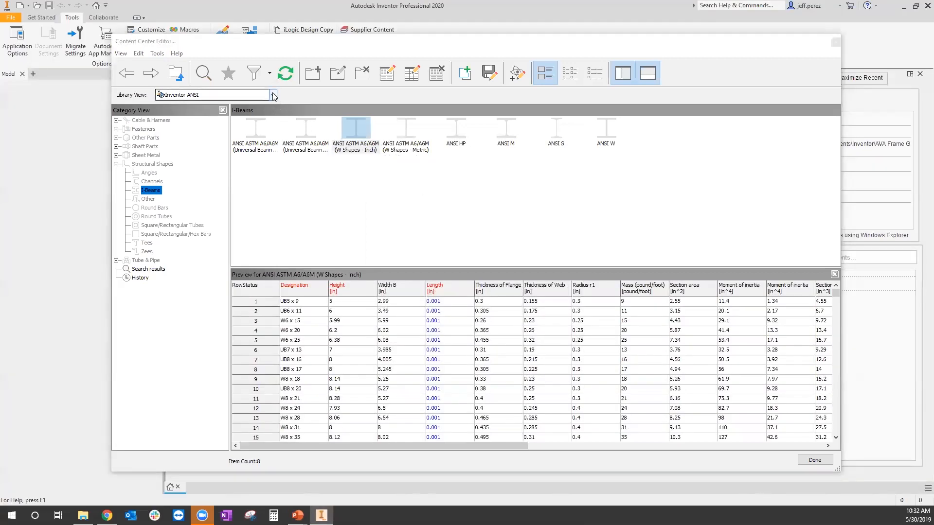
# Step: Switch the library view to AVA Content and rename the copied I-beam family KETIV ANSI ASTM A6/A6M (W Shapes - Inch)
pyautogui.click(273, 95)
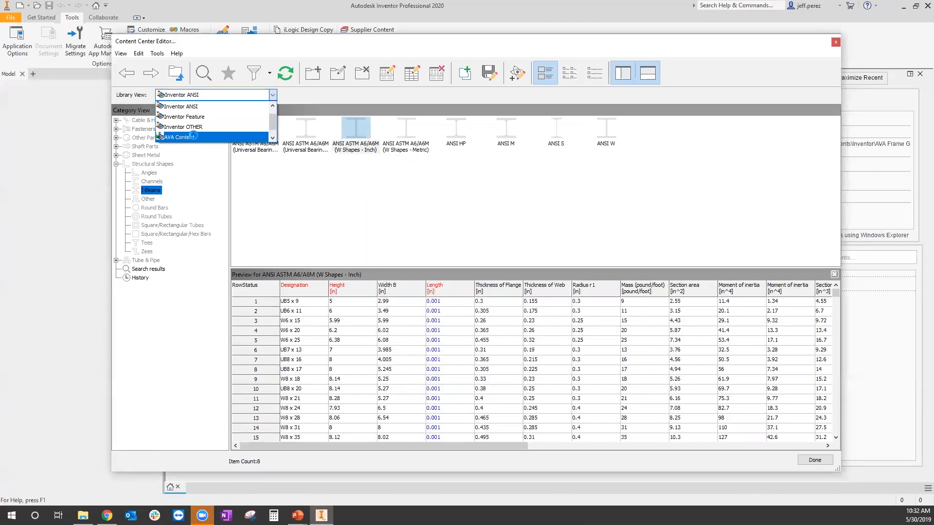
pyautogui.click(195, 137)
pyautogui.click(253, 148)
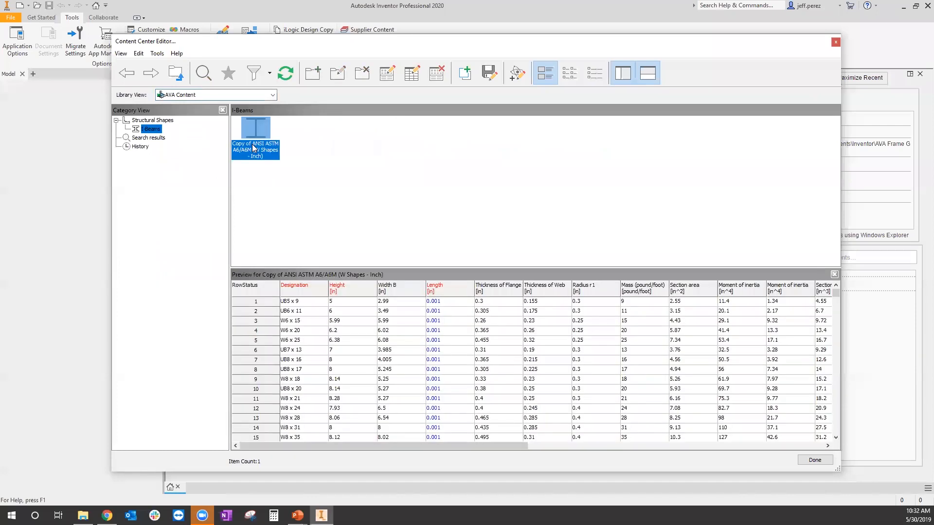
pyautogui.rightClick(252, 151)
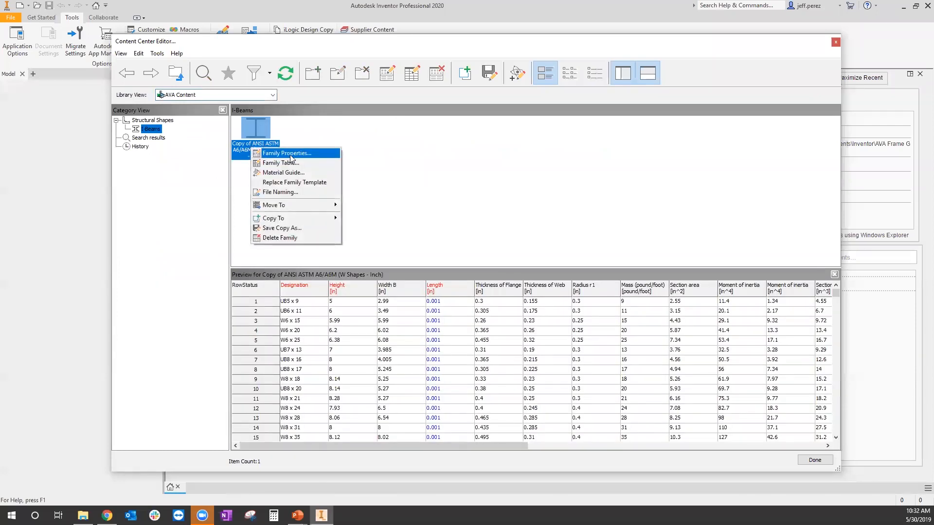
pyautogui.click(282, 154)
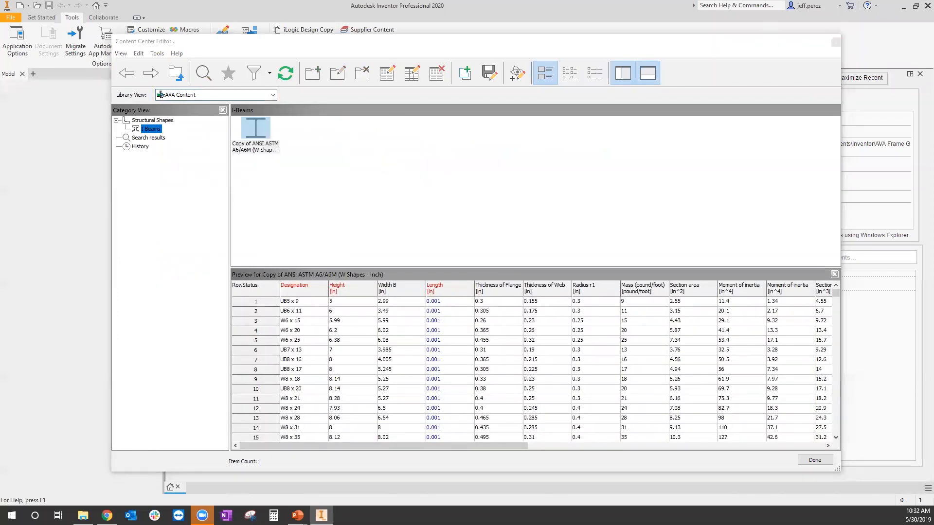
pyautogui.moveTo(411, 127); pyautogui.dragTo(339, 135)
pyautogui.write('KETIVANSI ASTM A6/A6M (W Shapes - Inch')
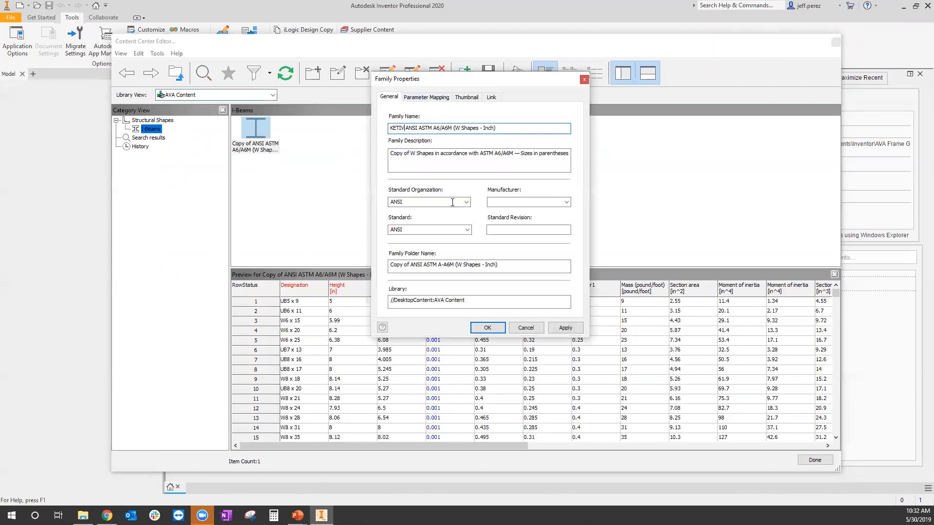
# Step: Set the family's standard organization to KT, manufacturer to KETIV and standard to KT
pyautogui.click(452, 202)
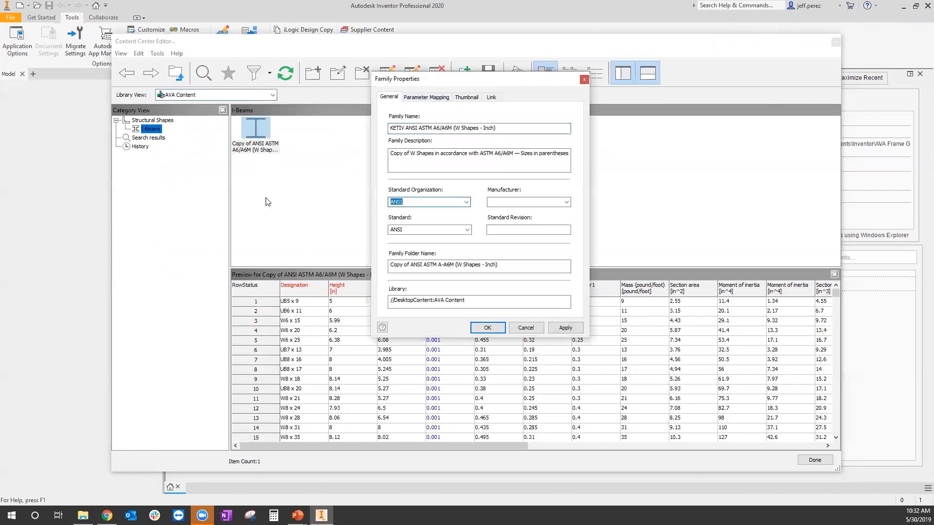
pyautogui.write('KETIV')
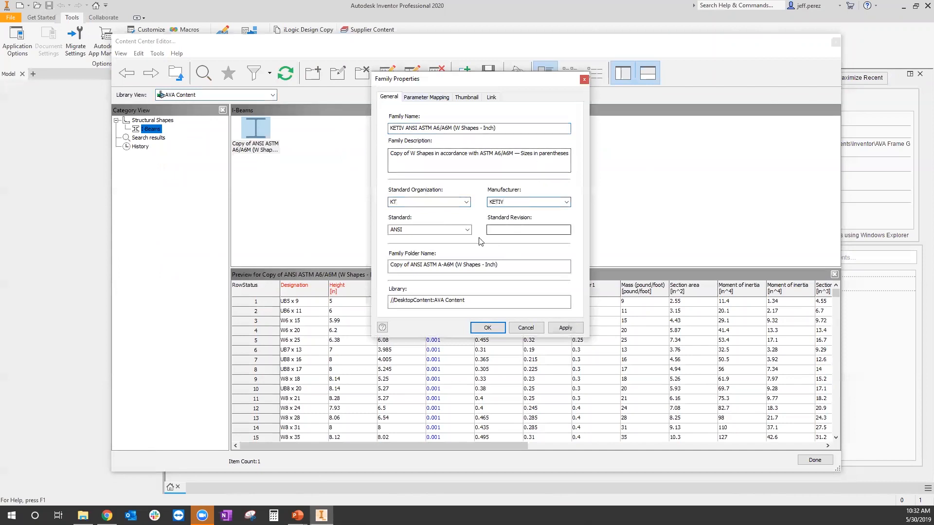
pyautogui.press('Tab')
pyautogui.write('K')
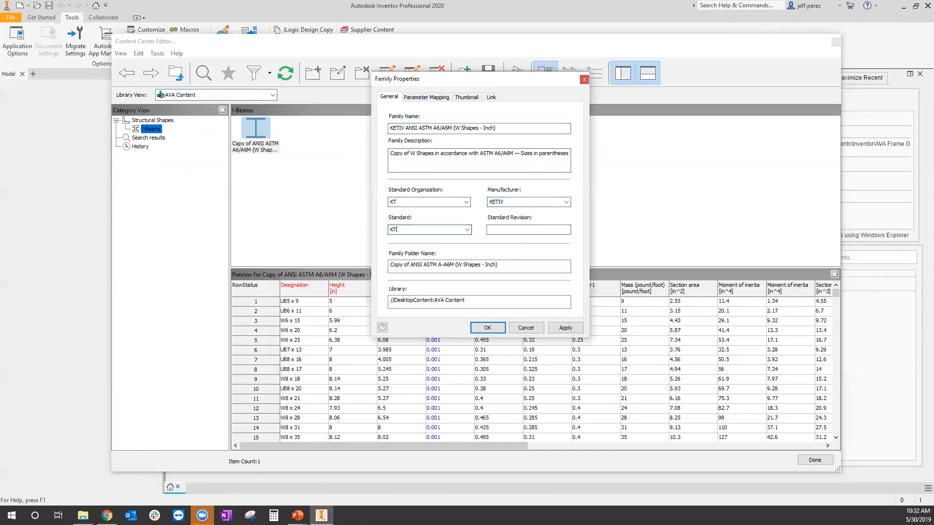
# Step: Change the family folder name to KETIV Beams (W Shapes - Inch)
pyautogui.moveTo(410, 265); pyautogui.dragTo(320, 269)
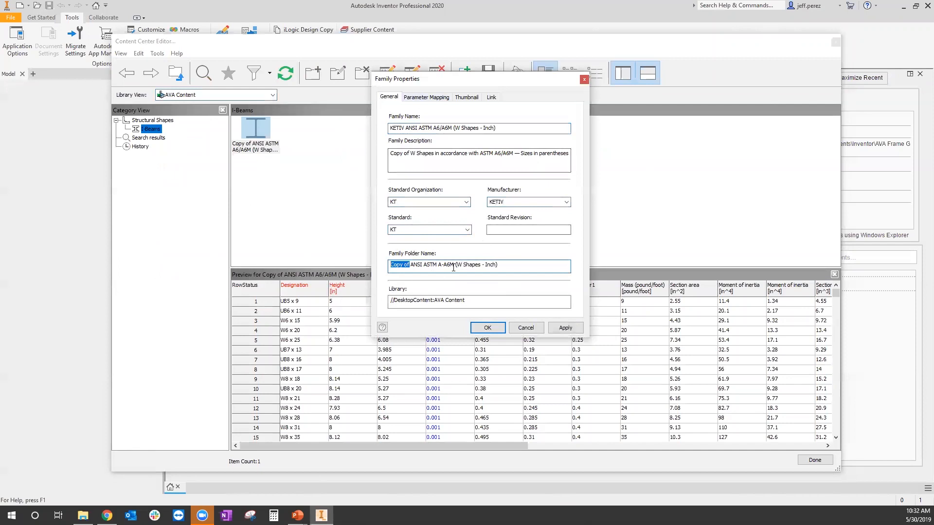
pyautogui.moveTo(453, 265); pyautogui.dragTo(363, 267)
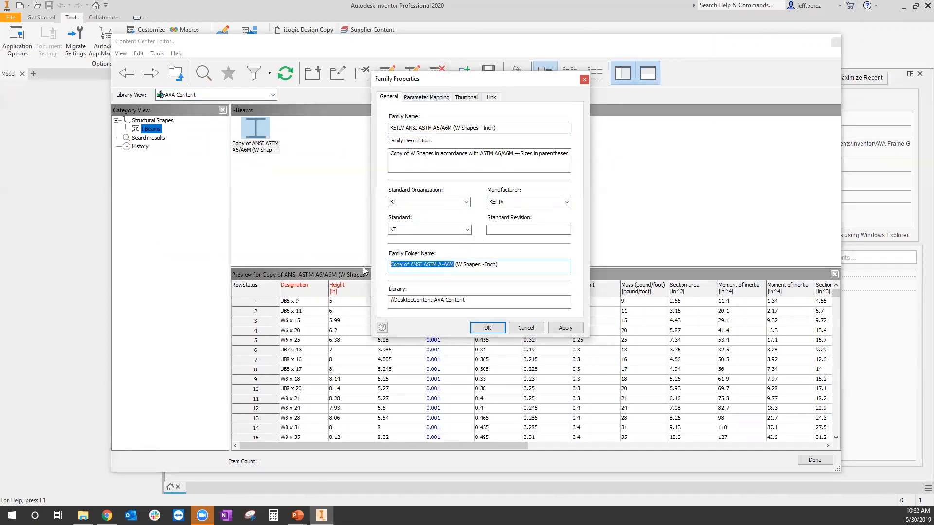
pyautogui.write('KETIV Bea')
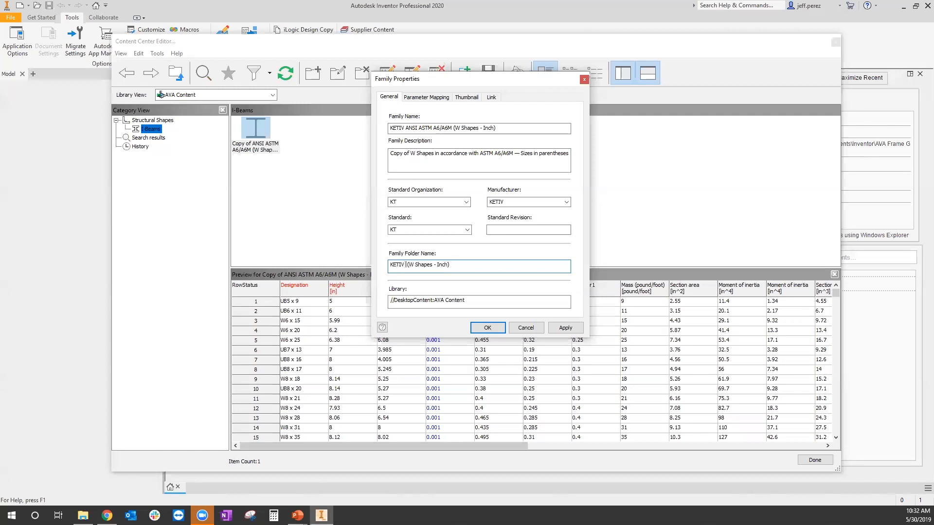
pyautogui.write('ms')
# Step: Replace "Copy of" at the start of the family description with KETIV, and apply the family properties
pyautogui.moveTo(411, 154); pyautogui.dragTo(390, 154)
pyautogui.write('LETIV')
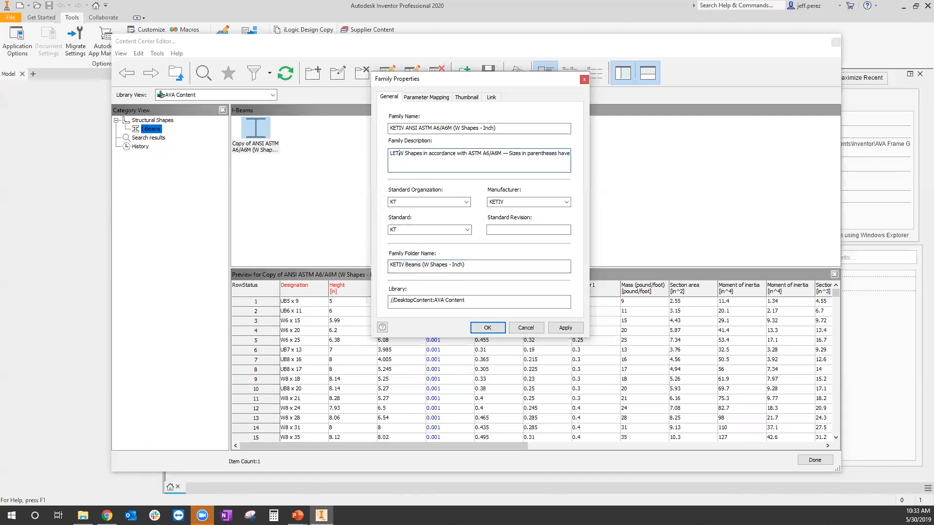
pyautogui.press('BackSpace')
pyautogui.press('BackSpace')
pyautogui.press('BackSpace')
pyautogui.press('BackSpace')
pyautogui.press('BackSpace')
pyautogui.write('KET')
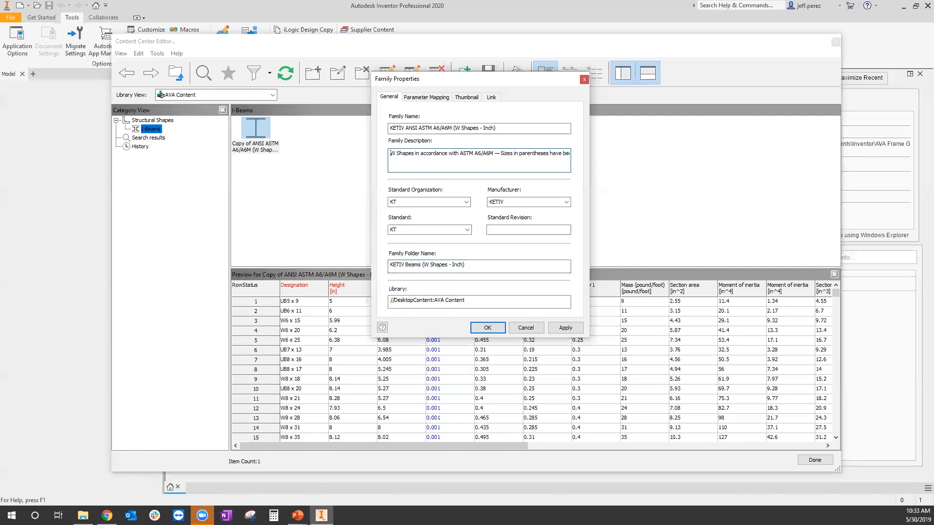
pyautogui.write('IV')
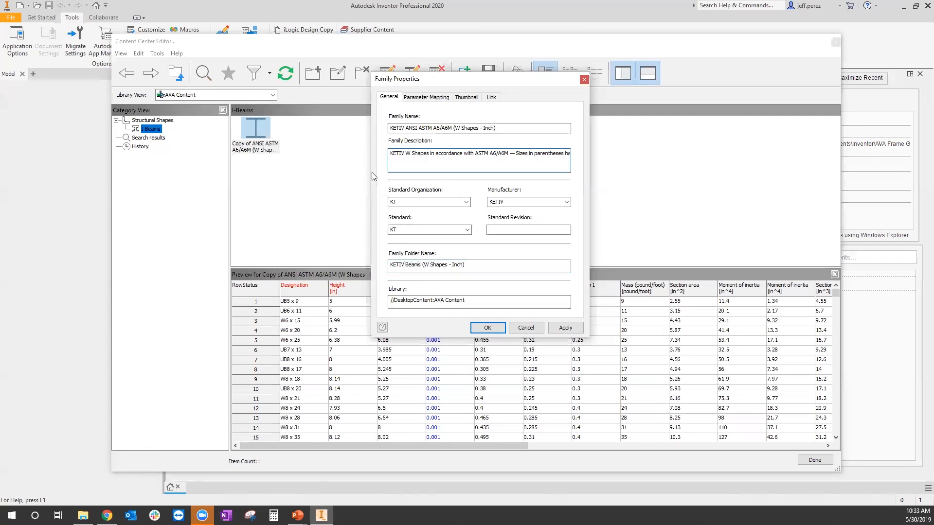
pyautogui.click(565, 327)
pyautogui.click(566, 328)
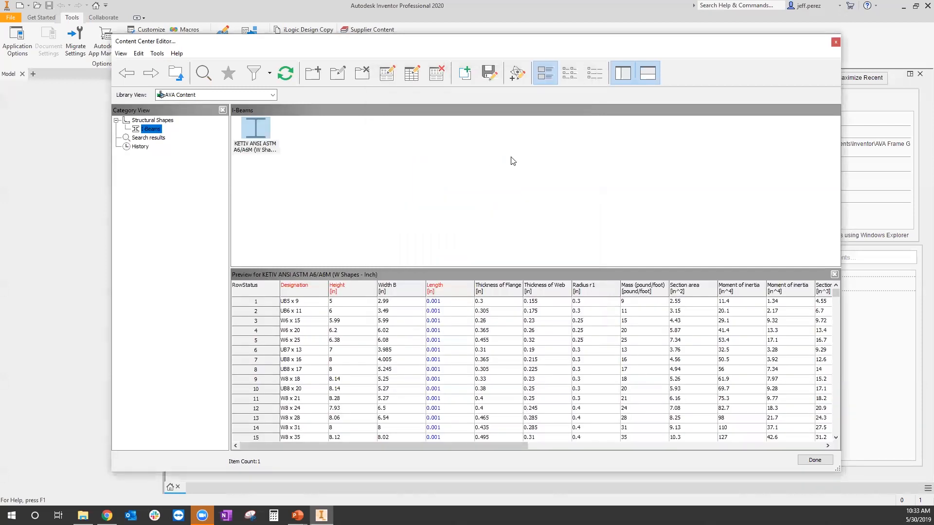
# Step: Open the family table of the KETIV I-beam family and start a new string column named Description
pyautogui.rightClick(258, 129)
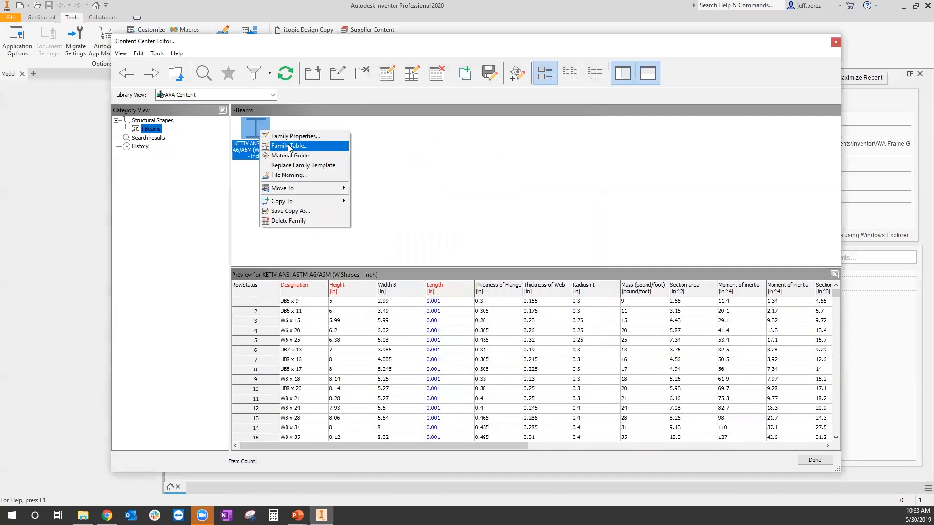
pyautogui.click(290, 146)
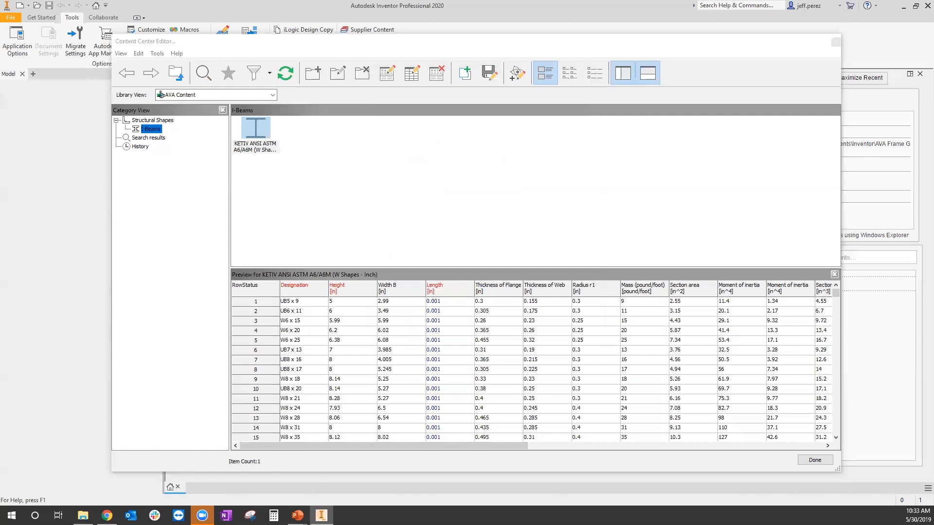
pyautogui.moveTo(486, 358); pyautogui.dragTo(859, 378)
pyautogui.moveTo(712, 144); pyautogui.dragTo(645, 144)
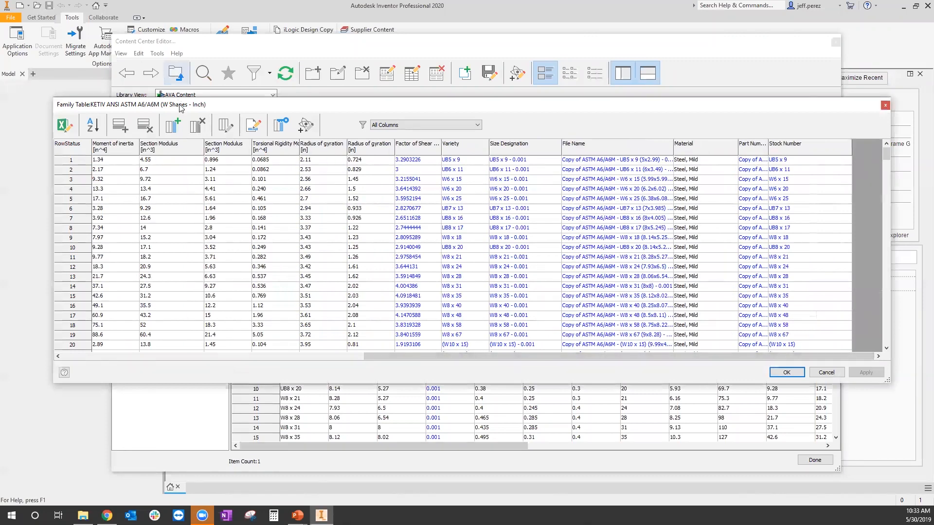
pyautogui.click(174, 125)
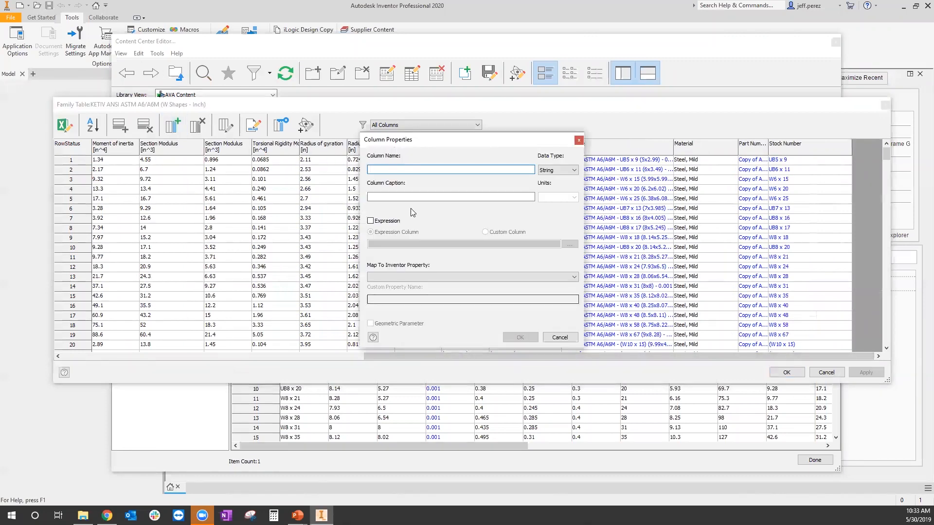
pyautogui.write('Description')
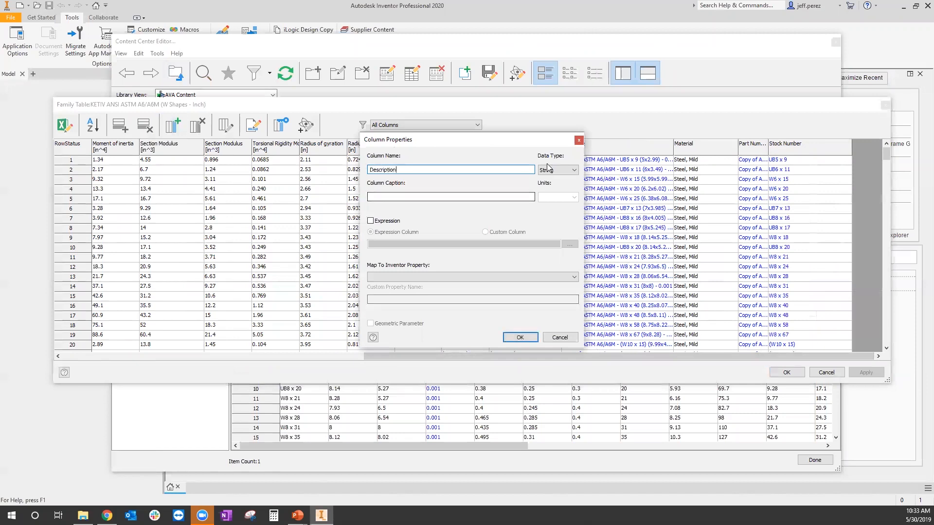
# Step: Make Description an expression column with the expression KETIV, BEAM, {G_D}, using the Designation parameter
pyautogui.click(371, 221)
pyautogui.click(407, 243)
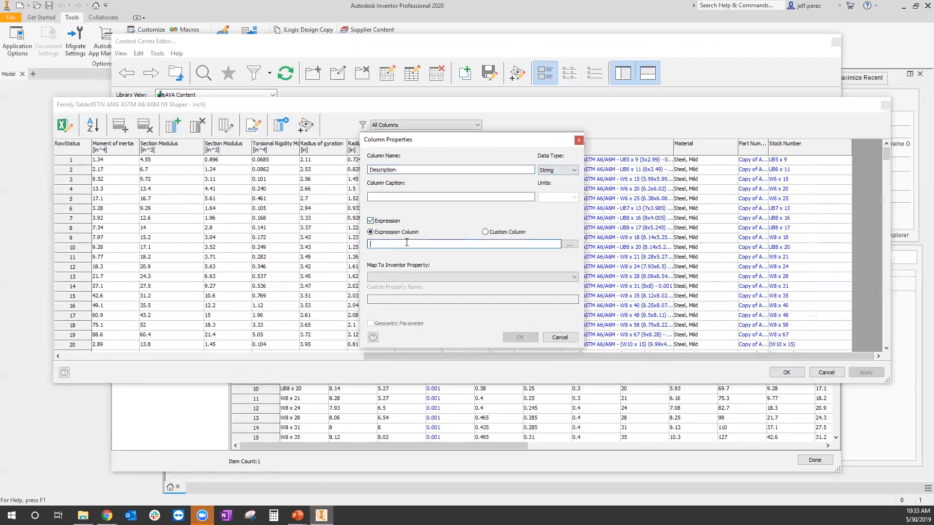
pyautogui.press('BackSpace')
pyautogui.write('KETIV, BEAM,')
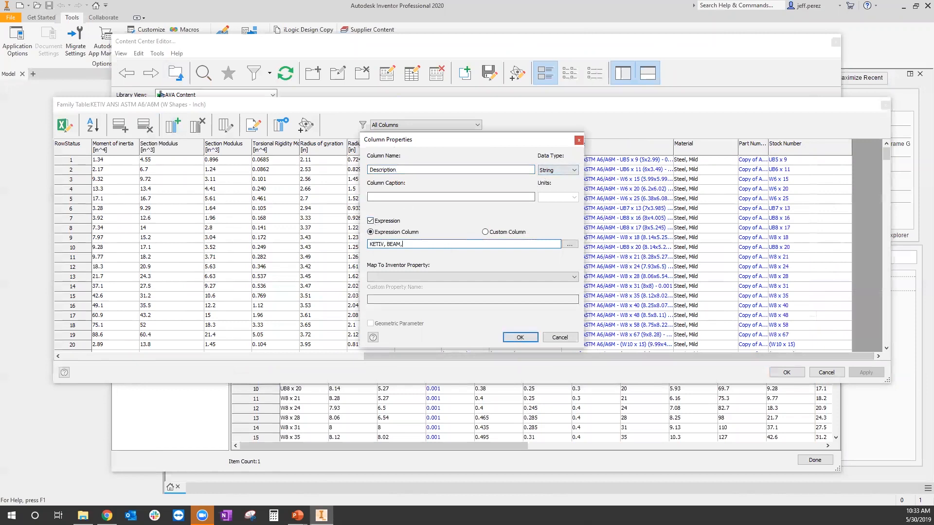
pyautogui.click(569, 244)
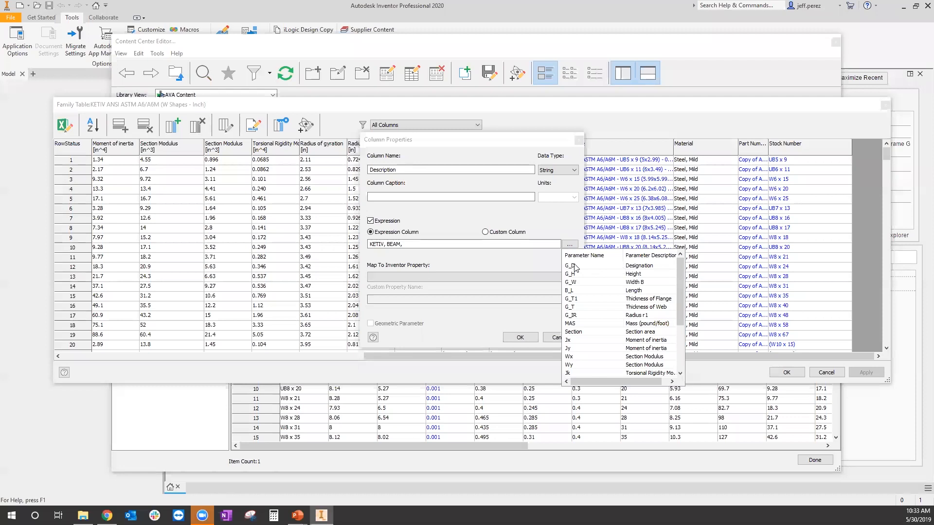
pyautogui.click(592, 268)
pyautogui.doubleClick(592, 268)
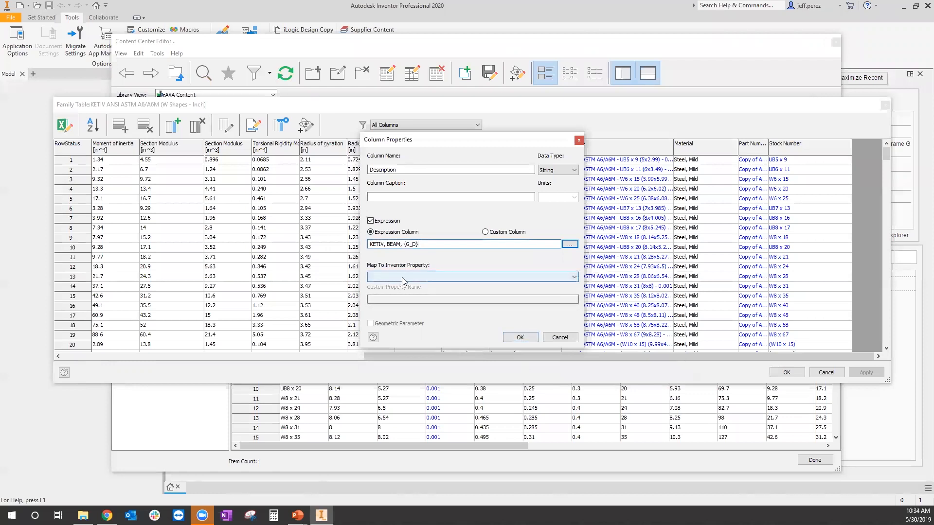
# Step: Map the Description column to the Project.Description property and add the column to the table
pyautogui.click(402, 277)
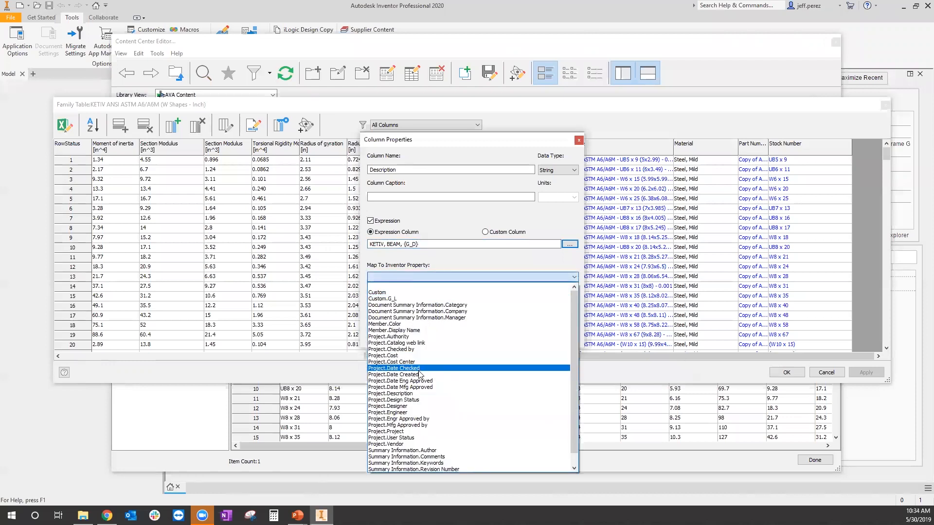
pyautogui.click(420, 396)
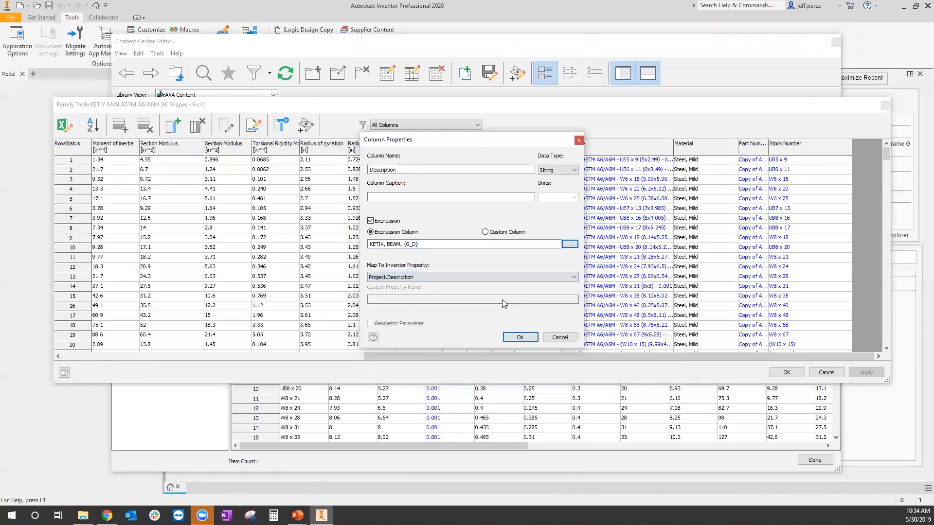
pyautogui.click(520, 338)
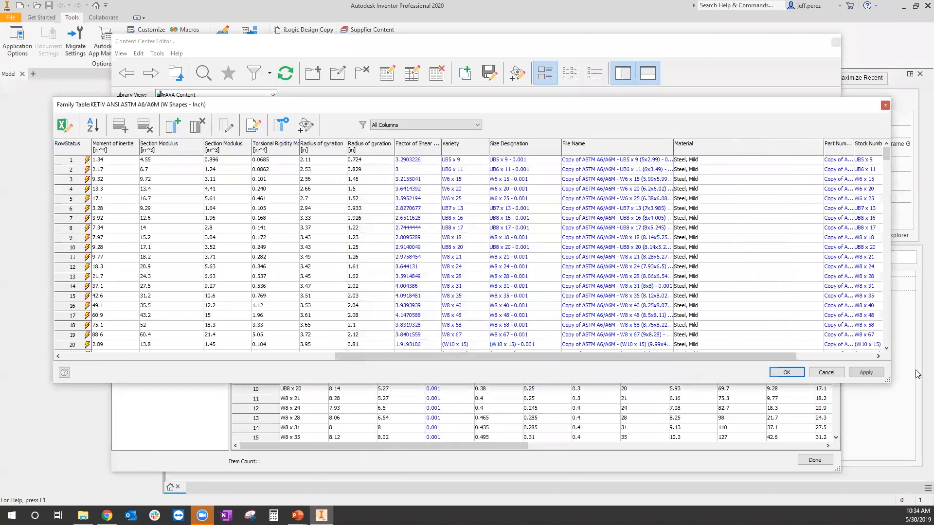
# Step: Narrow the Stock Number column and widen the Description column so the full descriptions can be read
pyautogui.moveTo(696, 356); pyautogui.dragTo(776, 358)
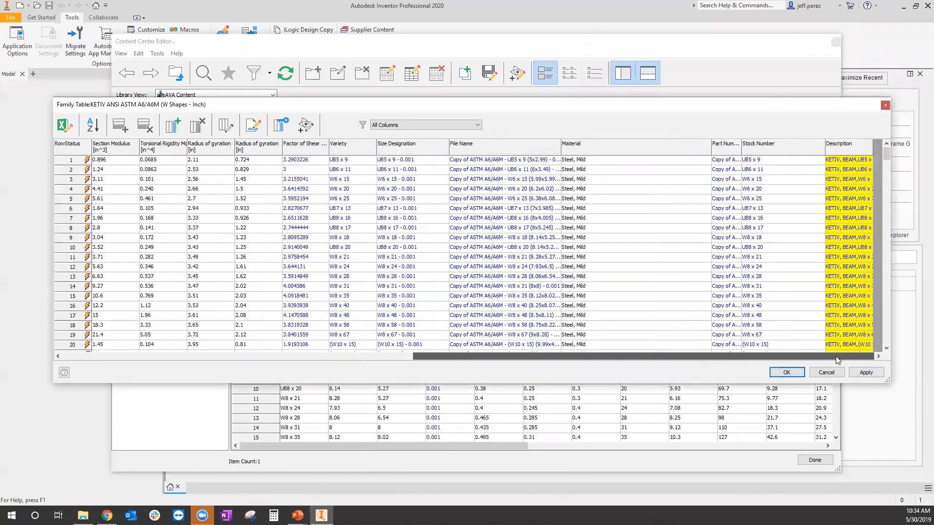
pyautogui.moveTo(824, 142); pyautogui.dragTo(774, 142)
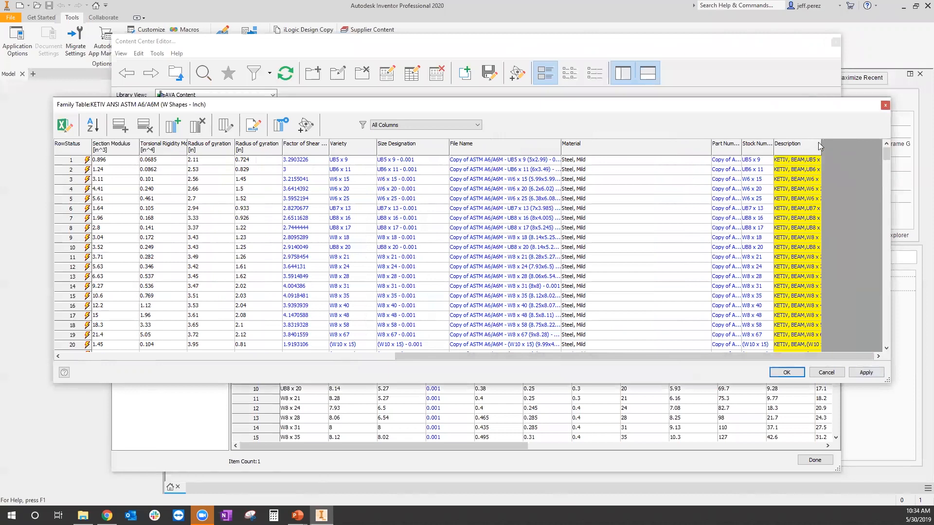
pyautogui.moveTo(820, 142); pyautogui.dragTo(874, 142)
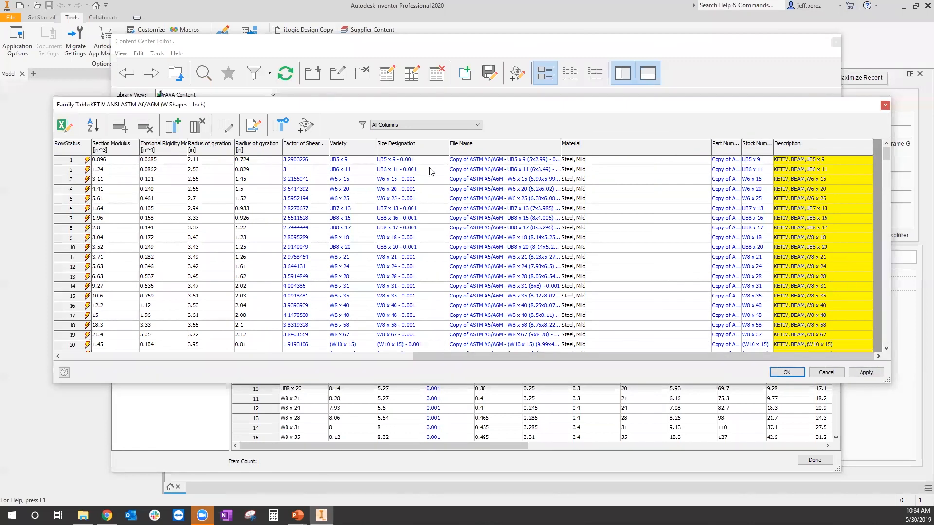
# Step: Publish the family table changes to the AVA Content library, and close the table and the Content Center Editor
pyautogui.click(866, 373)
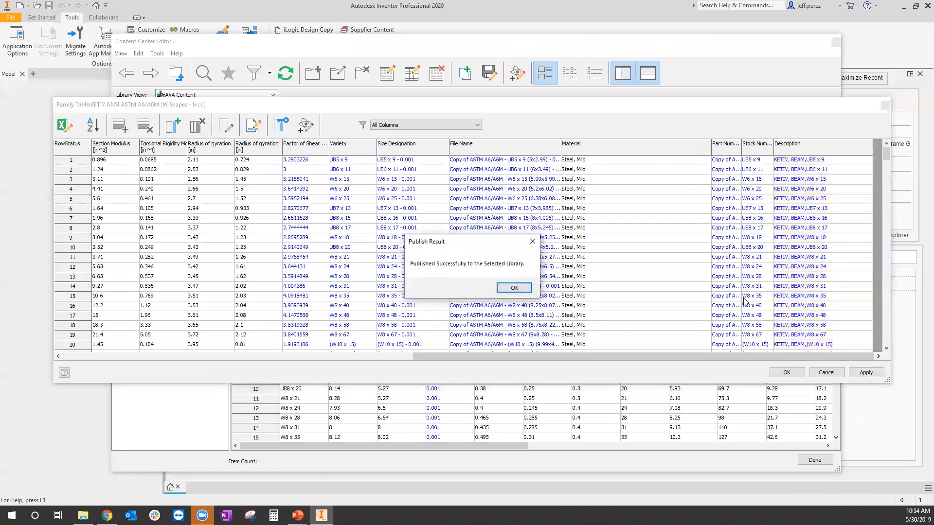
pyautogui.click(513, 287)
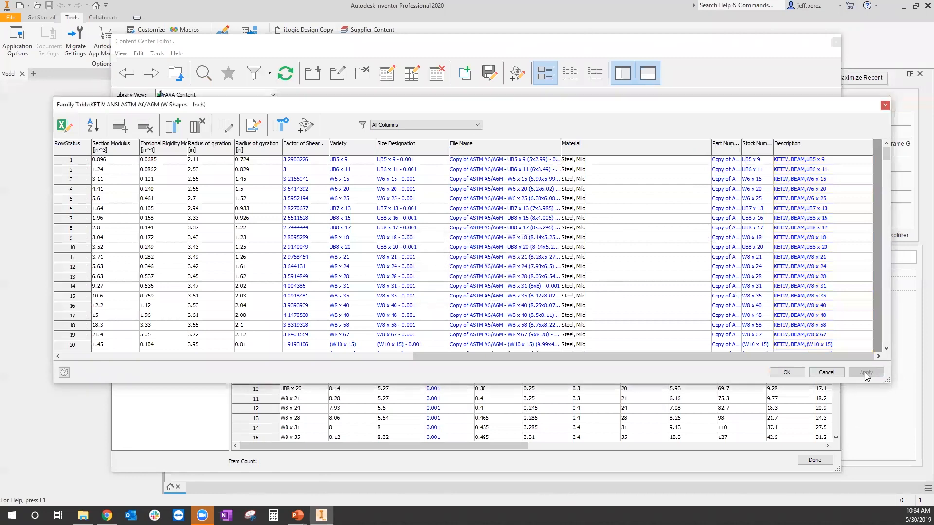
pyautogui.click(785, 373)
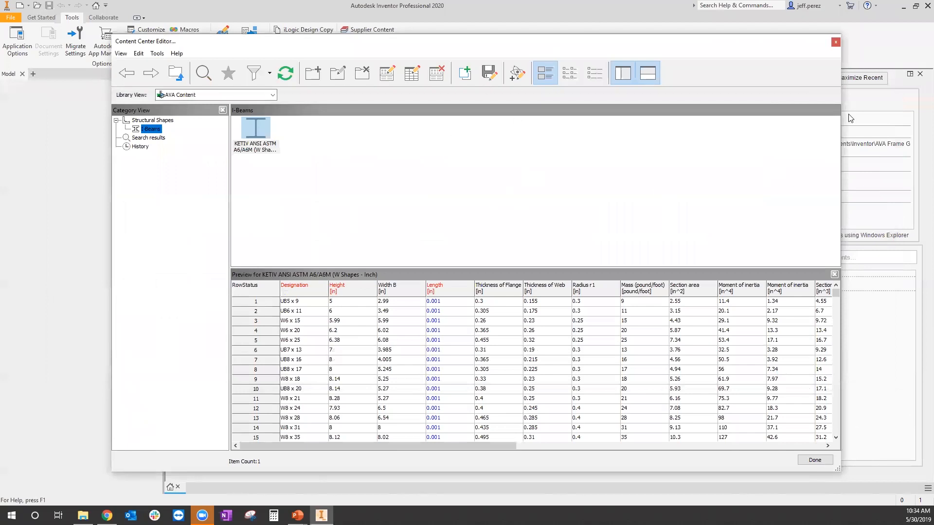
pyautogui.press('Escape')
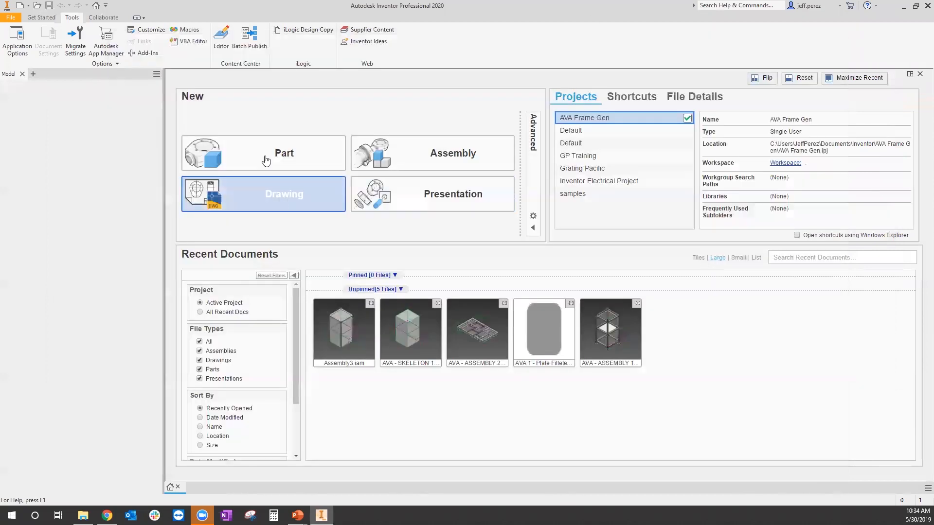
pyautogui.click(41, 18)
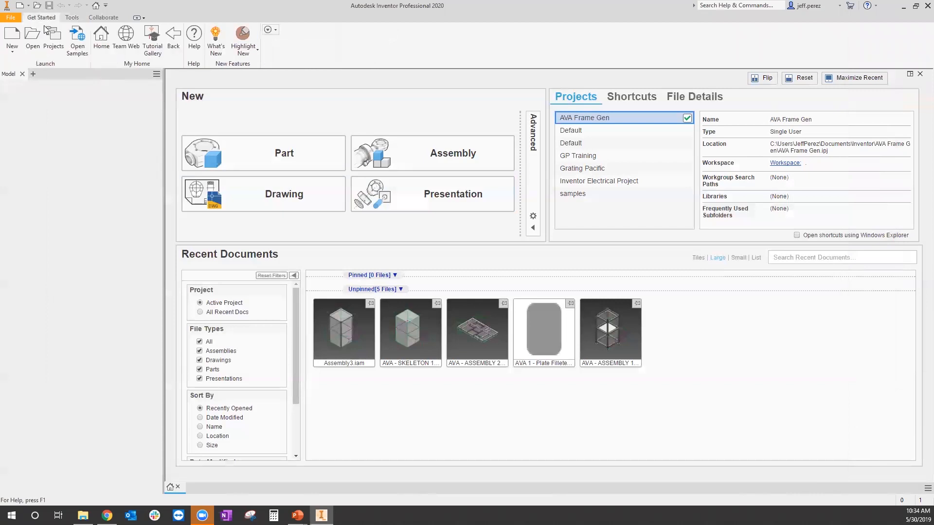
# Step: Open AVA - ASSEMBLY 2.iam from the AVA Assembly 2 folder
pyautogui.click(33, 35)
pyautogui.doubleClick(424, 201)
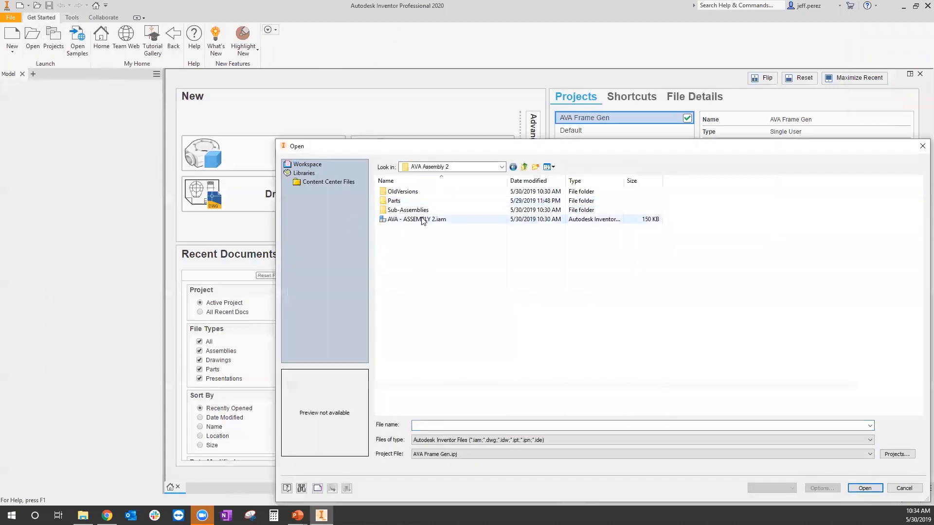
pyautogui.doubleClick(420, 221)
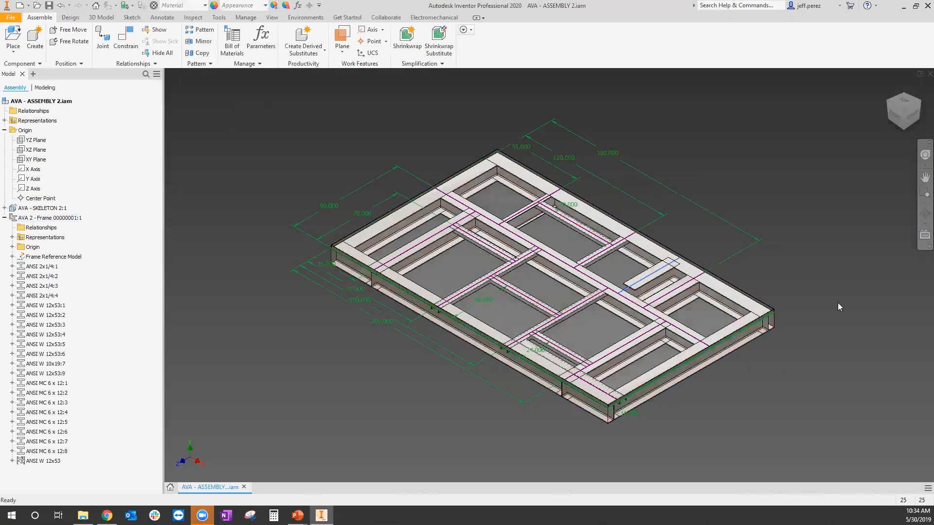
# Step: Start inserting a frame member with standard KT, family KETIV ANSI ASTM A6/A6M (W Shapes - Inch) and size W8 x 24 x7.93
pyautogui.click(71, 18)
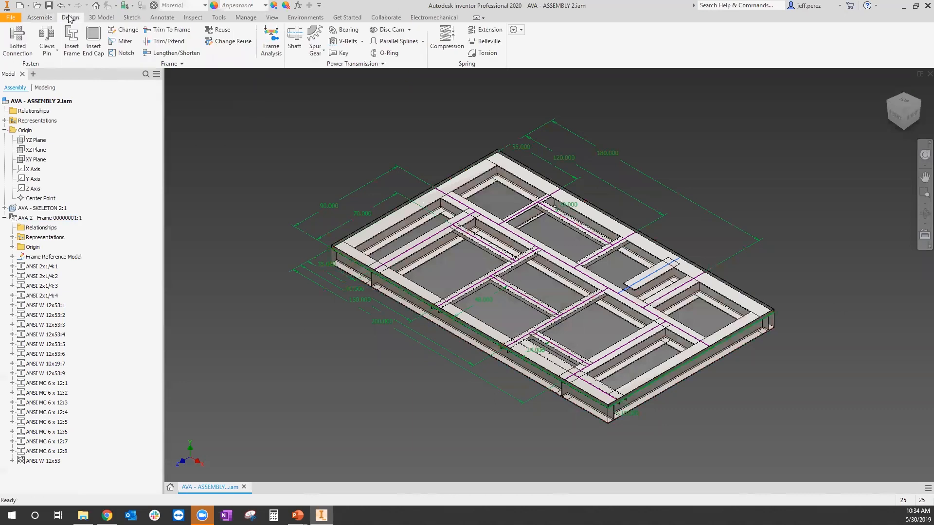
pyautogui.click(71, 41)
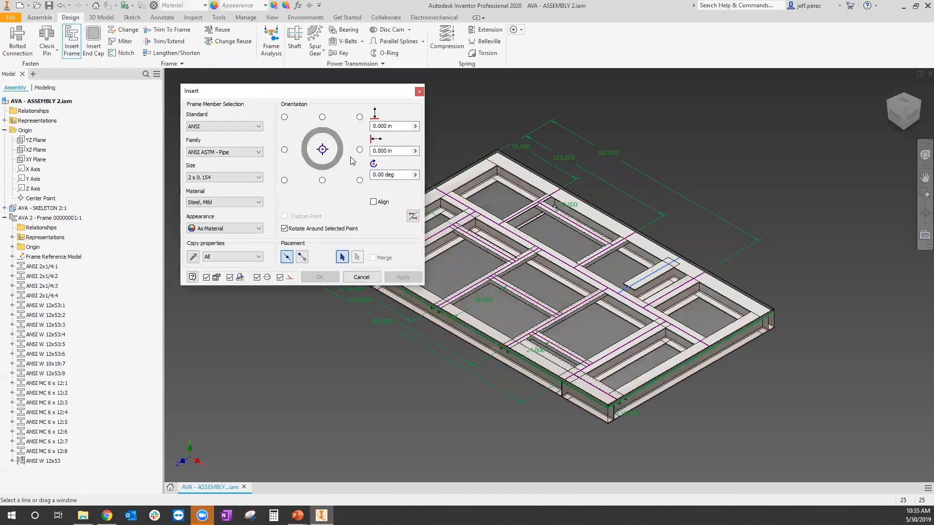
pyautogui.click(236, 127)
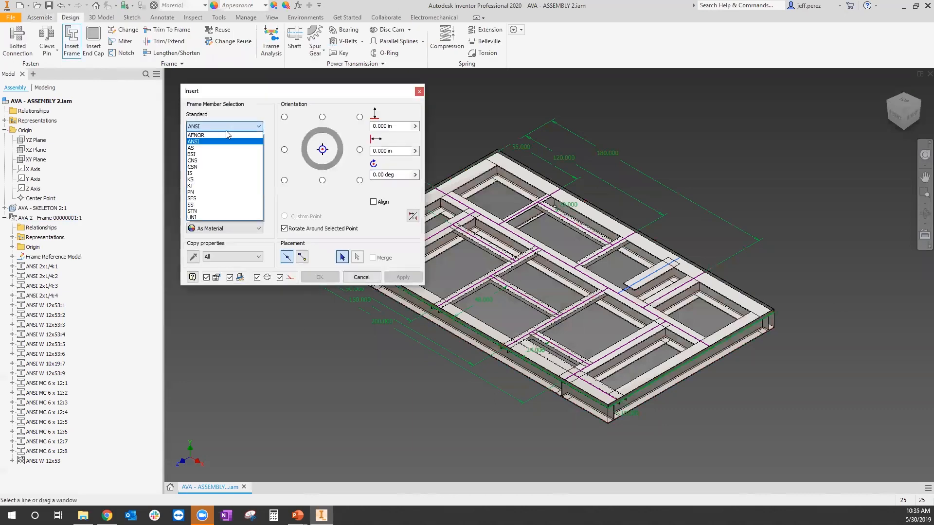
pyautogui.click(197, 186)
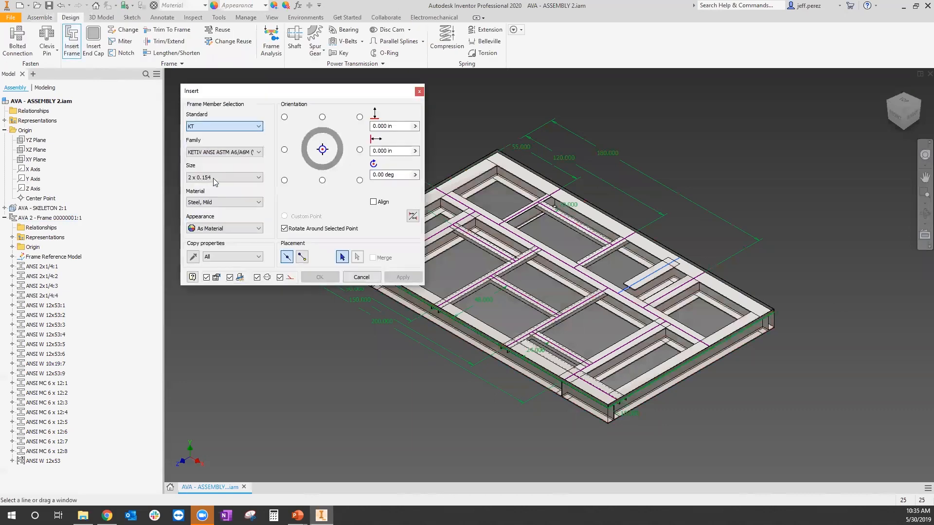
pyautogui.click(258, 152)
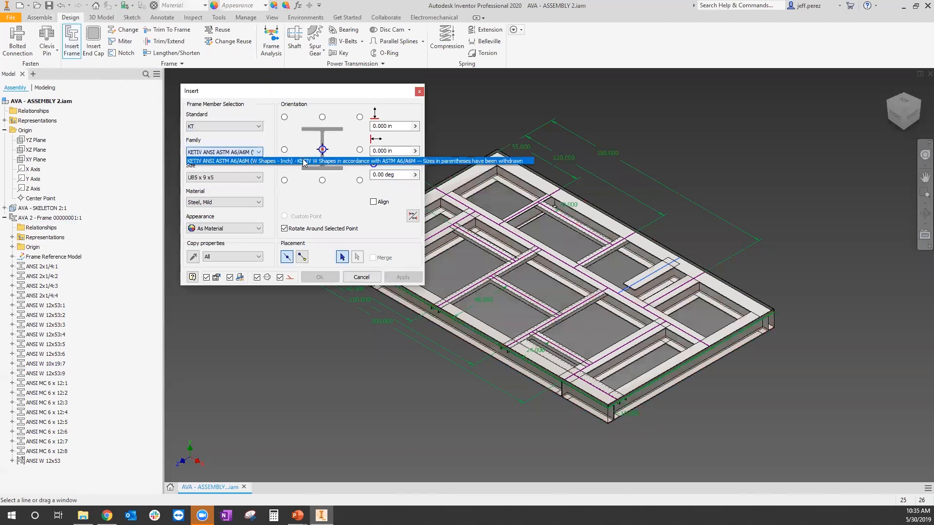
pyautogui.click(247, 160)
pyautogui.click(258, 178)
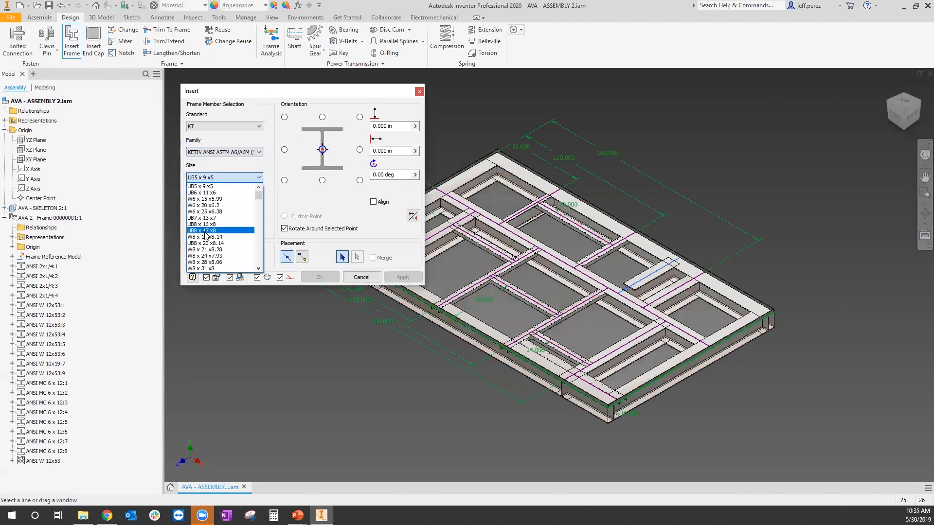
pyautogui.click(203, 256)
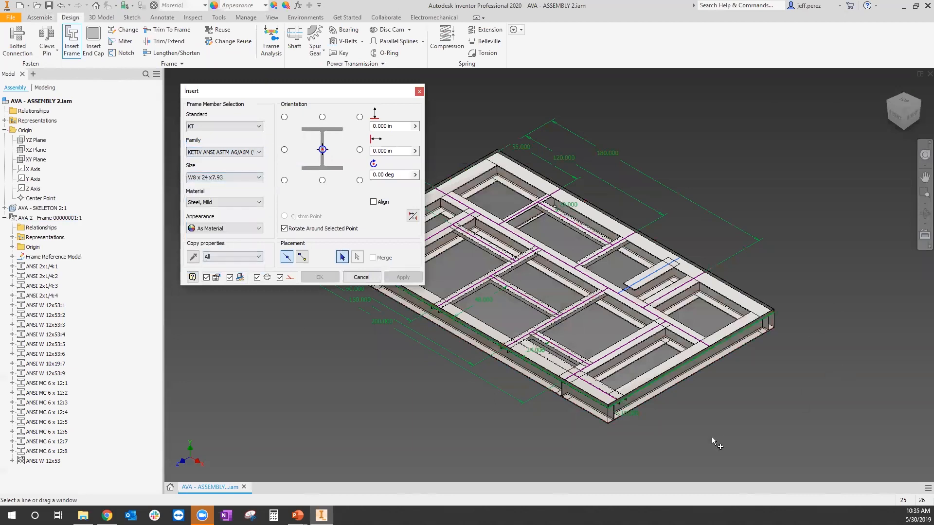
# Step: Place the beam along the lower edge at the frame's short front end, accept the default member naming and finish inserting
pyautogui.click(614, 422)
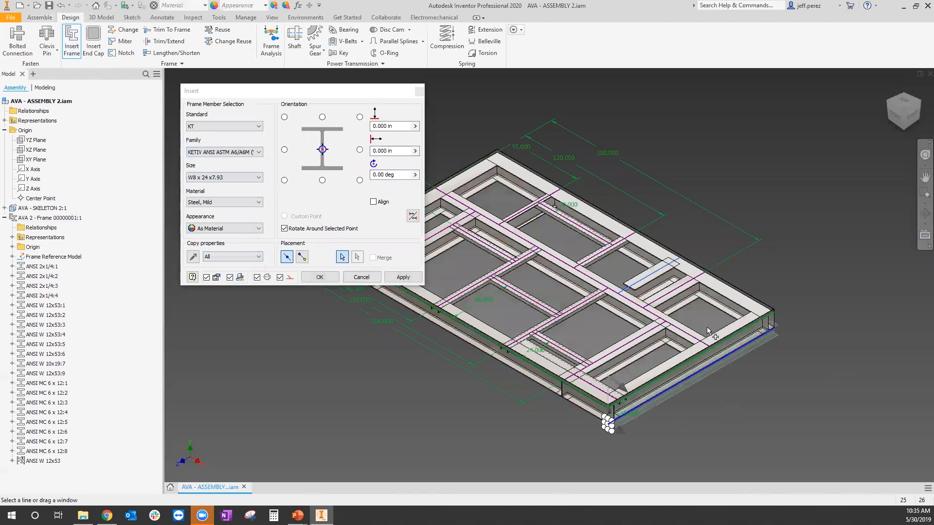
pyautogui.click(401, 278)
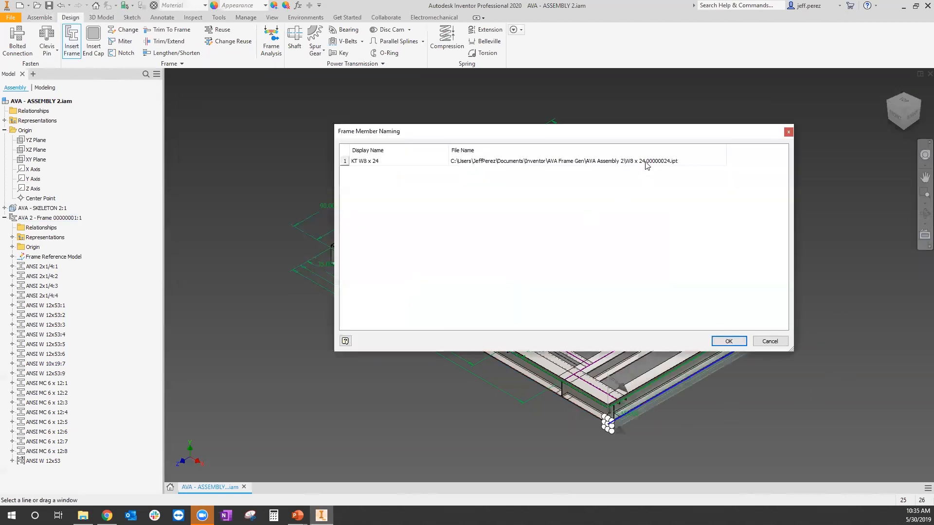
pyautogui.click(729, 340)
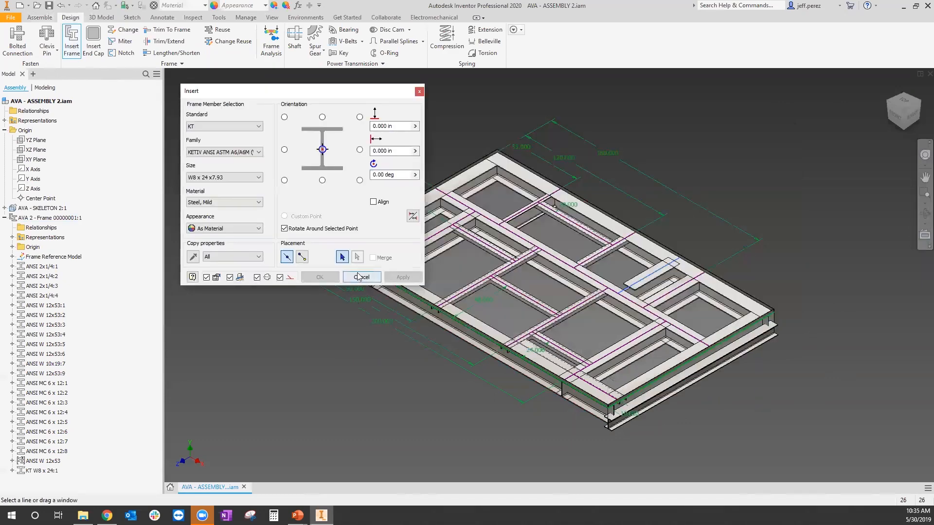
pyautogui.click(361, 278)
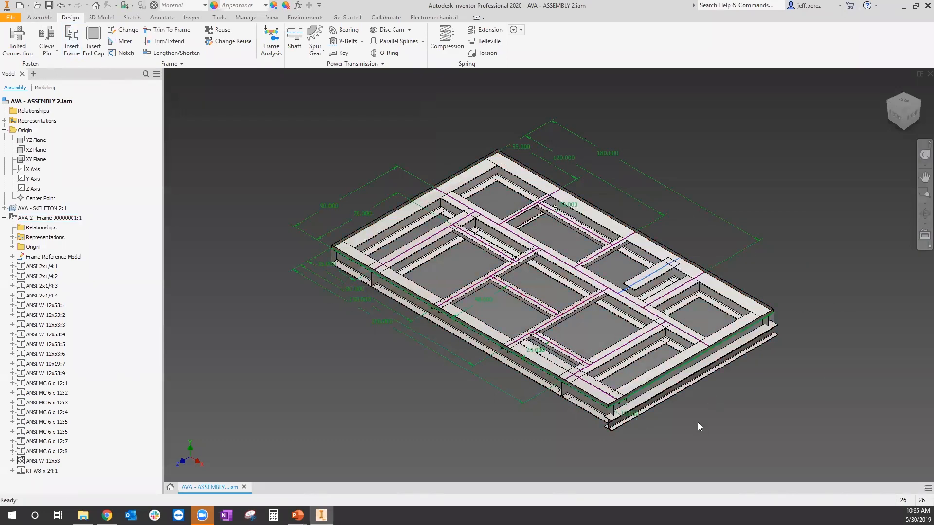
# Step: Switch the selection priority to parts and select the new KT W8 x 24 beam
pyautogui.rightClick(802, 143)
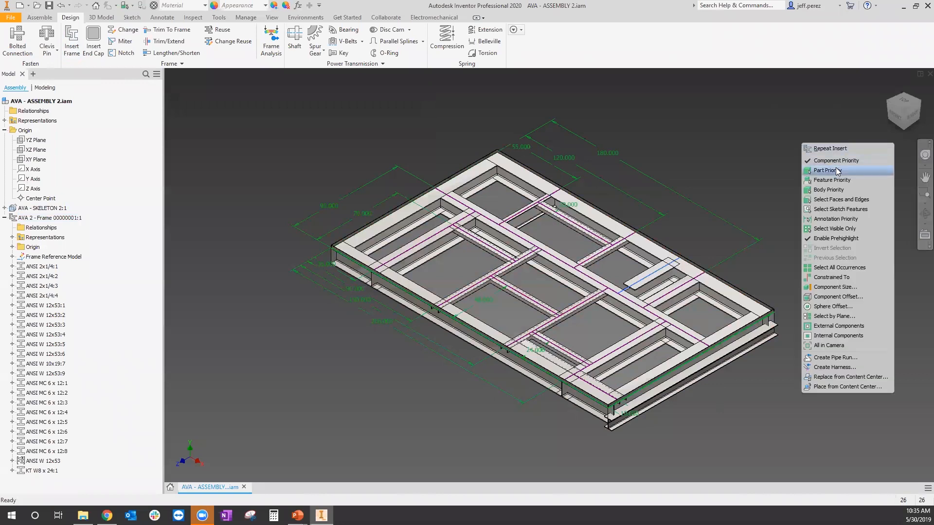
pyautogui.click(837, 171)
pyautogui.click(774, 337)
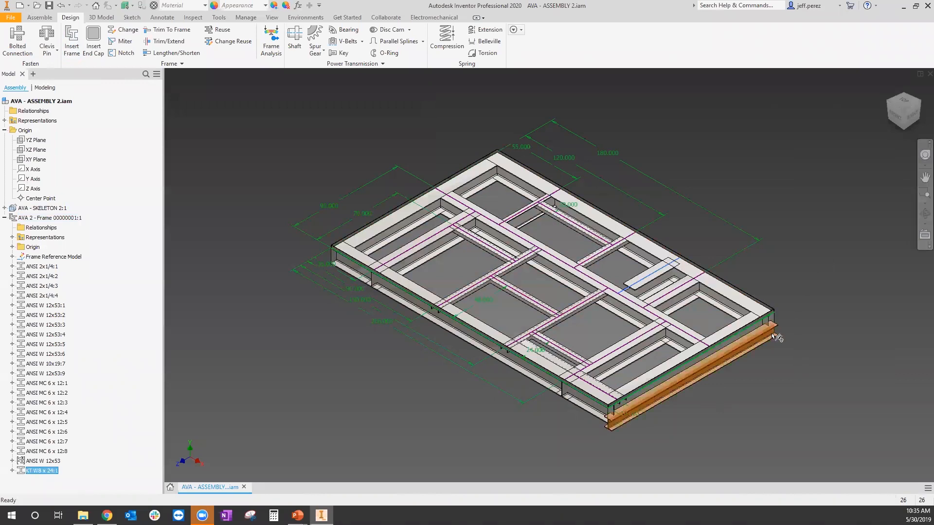
# Step: Check the part number, stock number and description in the beam's Project iProperties
pyautogui.rightClick(774, 336)
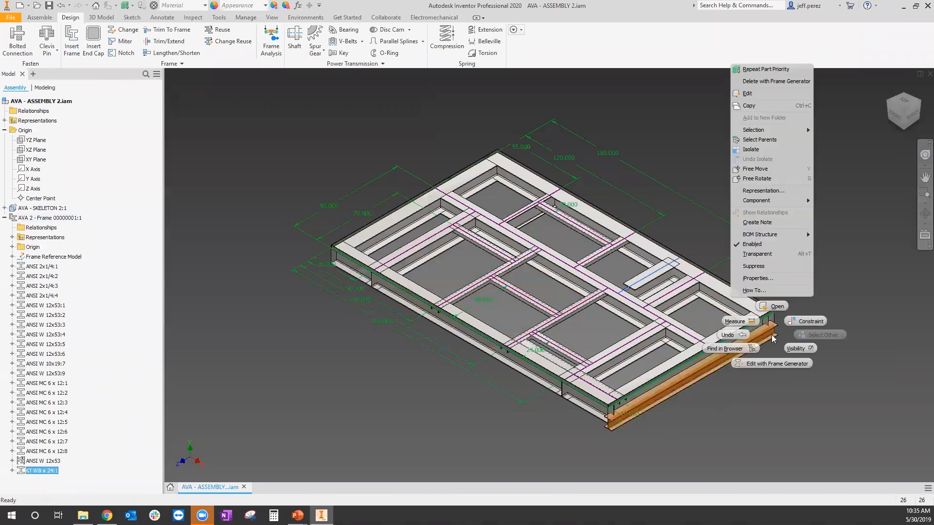
pyautogui.click(770, 287)
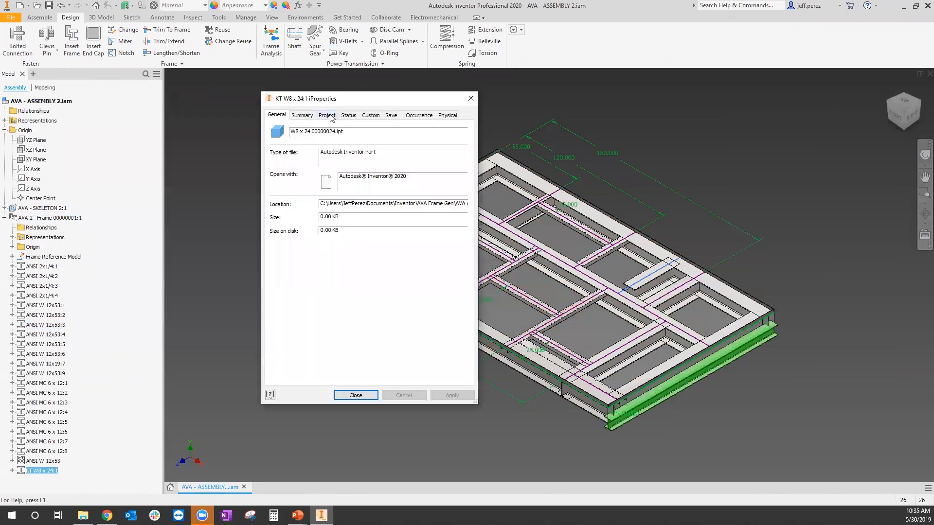
pyautogui.click(327, 115)
pyautogui.moveTo(339, 181); pyautogui.dragTo(400, 184)
pyautogui.hotkey('shift', 'Tab')
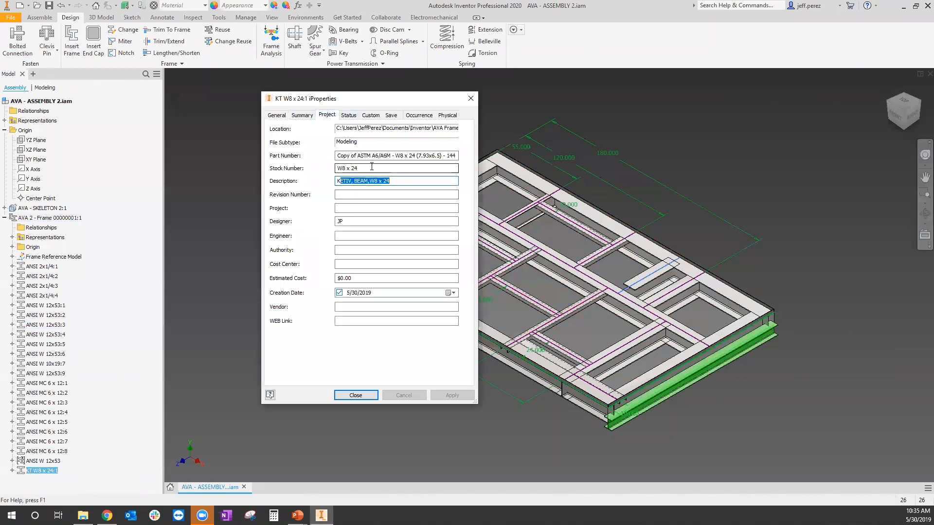
pyautogui.hotkey('shift', 'Tab')
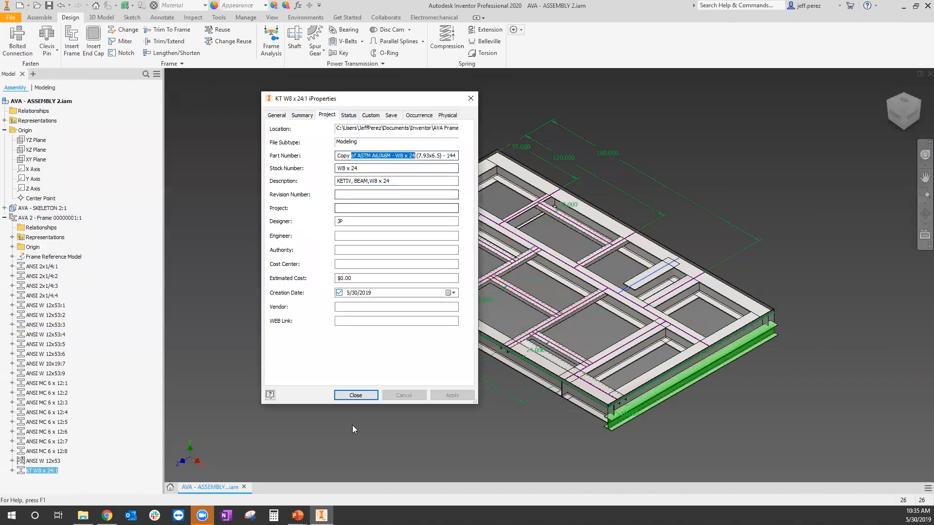
pyautogui.click(366, 397)
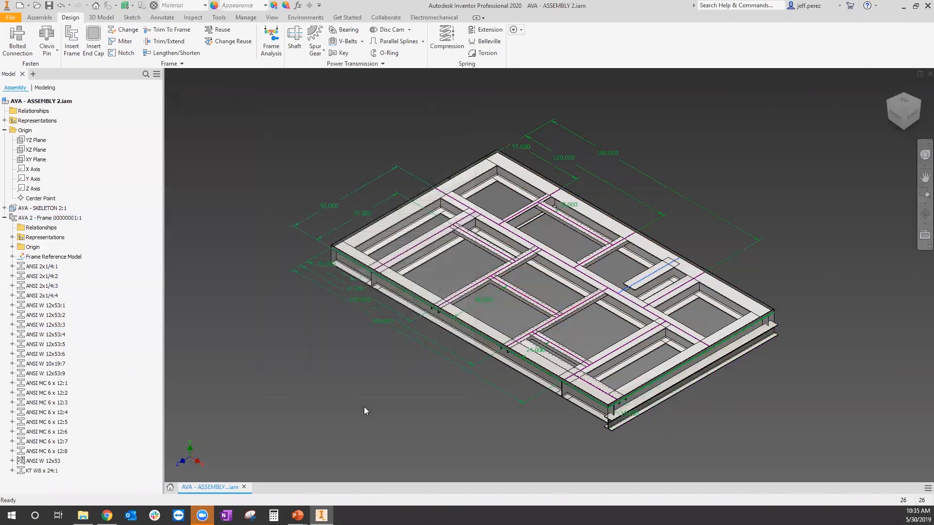
# Step: Save AVA - ASSEMBLY 2 together with all of its dependent files
pyautogui.hotkey('ctrl', 's')
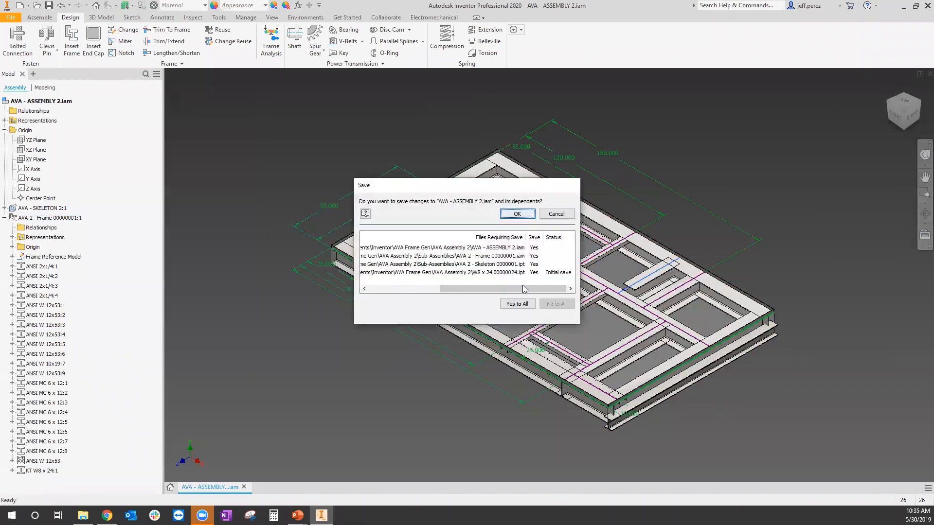
pyautogui.click(522, 305)
pyautogui.click(519, 215)
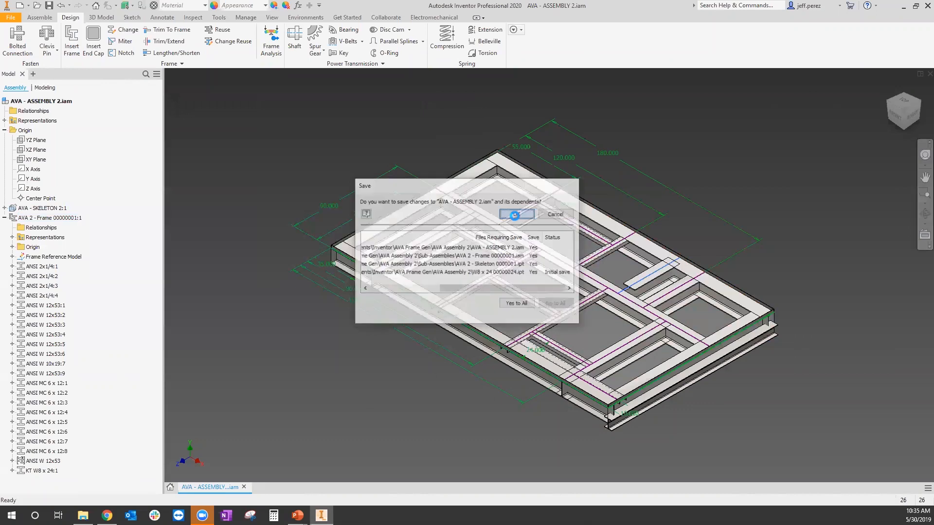
# Step: Create a new drawing from the Standard.idw template, accepting the style library definitions
pyautogui.click(19, 5)
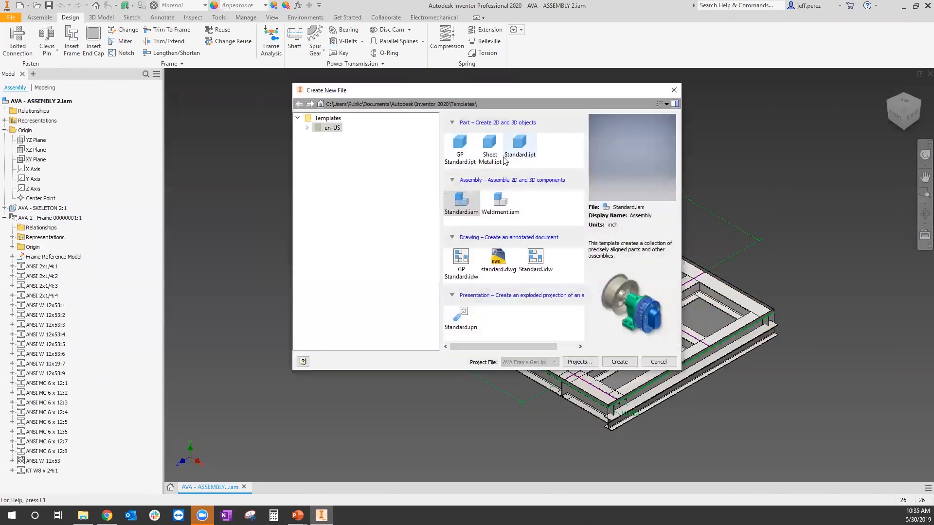
pyautogui.click(536, 257)
pyautogui.doubleClick(536, 257)
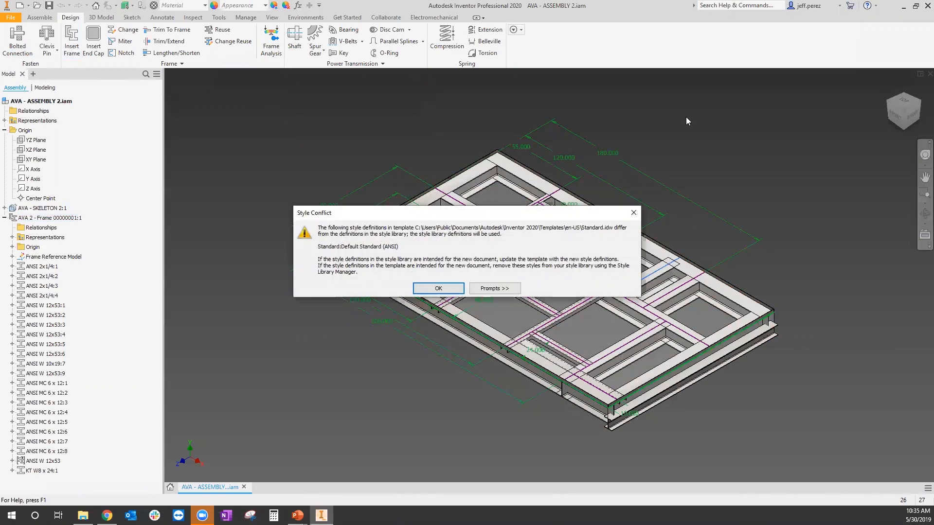
pyautogui.click(434, 289)
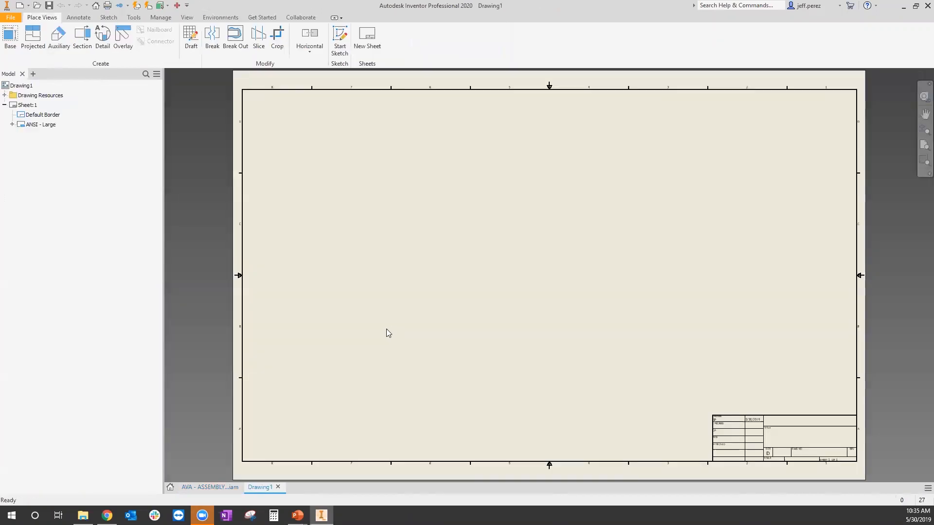
# Step: Place a front base view of AVA - ASSEMBLY 2 at 1 / 25 scale on the lower part of the sheet
pyautogui.click(16, 37)
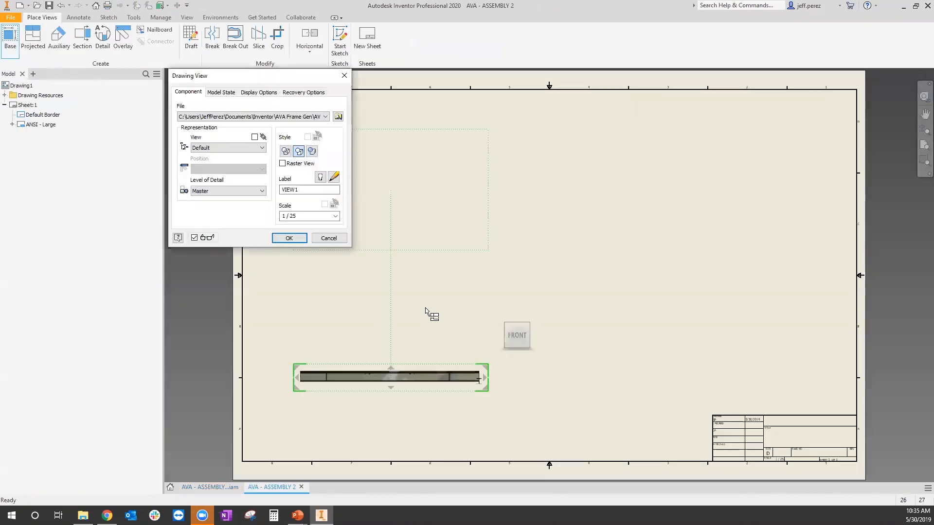
pyautogui.rightClick(457, 309)
pyautogui.click(490, 310)
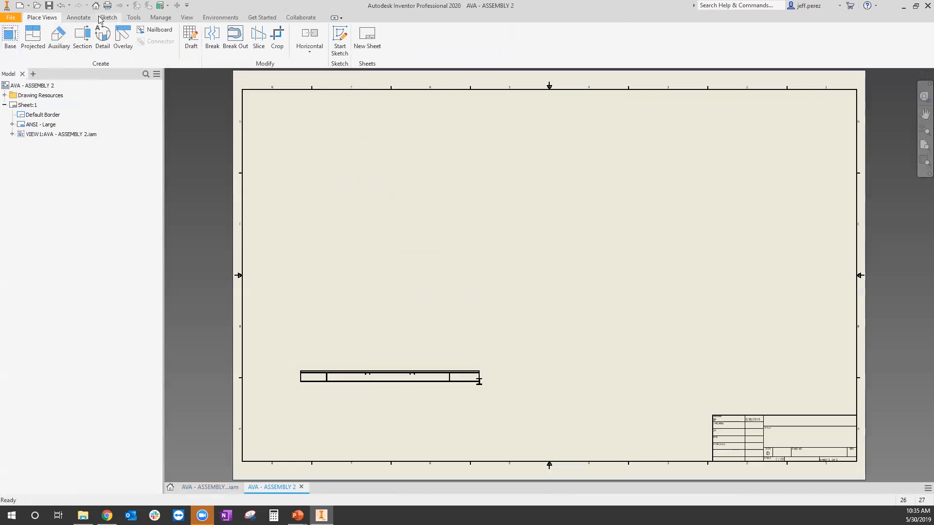
# Step: Add a Parts Only parts list for the assembly and place it at the upper-right corner of the sheet border
pyautogui.click(78, 17)
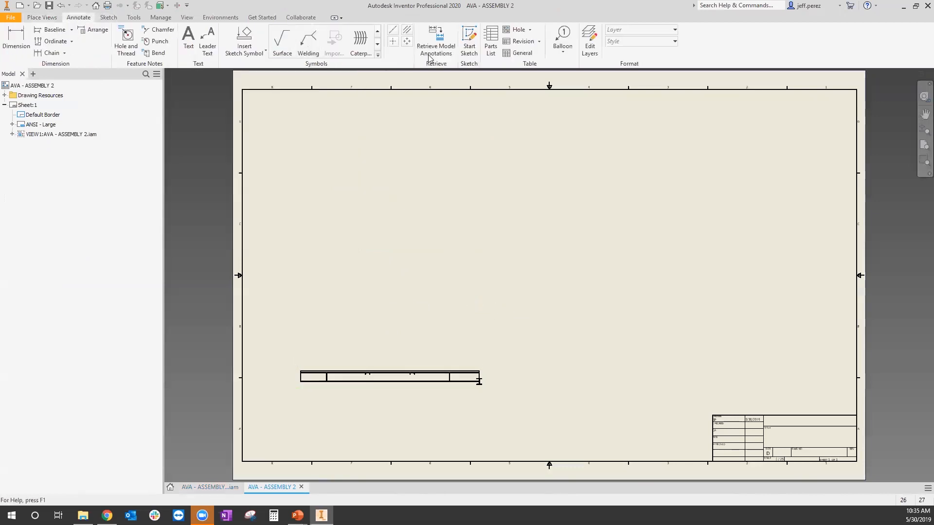
pyautogui.click(490, 41)
pyautogui.click(210, 165)
pyautogui.click(194, 173)
pyautogui.click(448, 370)
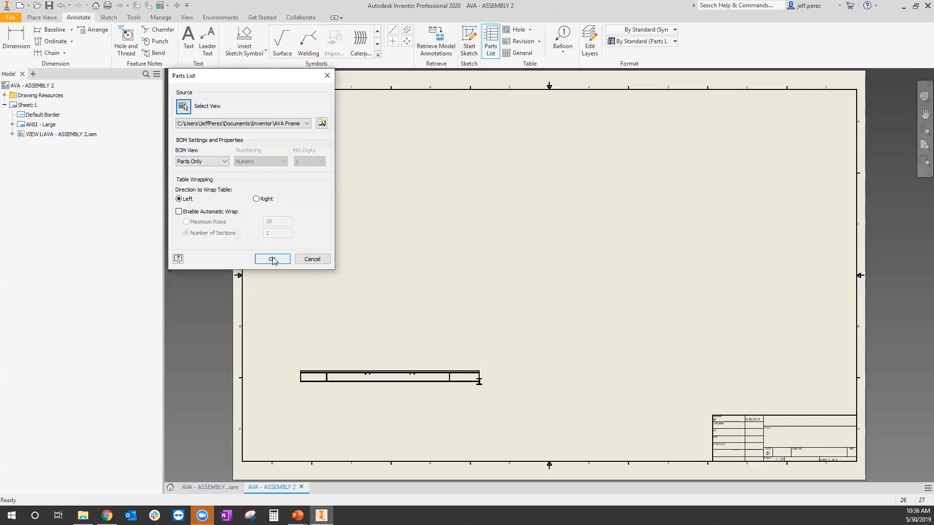
pyautogui.click(272, 258)
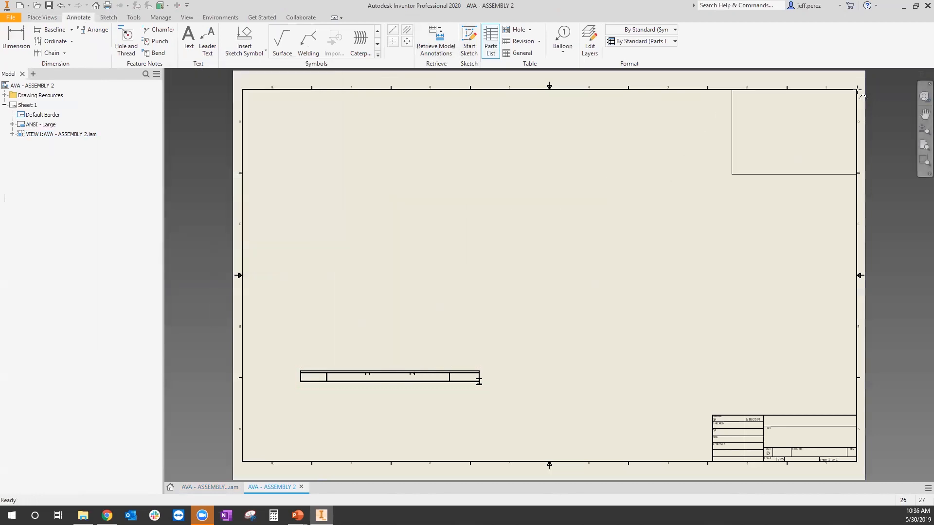
pyautogui.click(841, 91)
# Step: Examine the part numbers and descriptions in the parts list, comparing the KETIV beam row with the standard members
pyautogui.scroll(5, 842, 91)
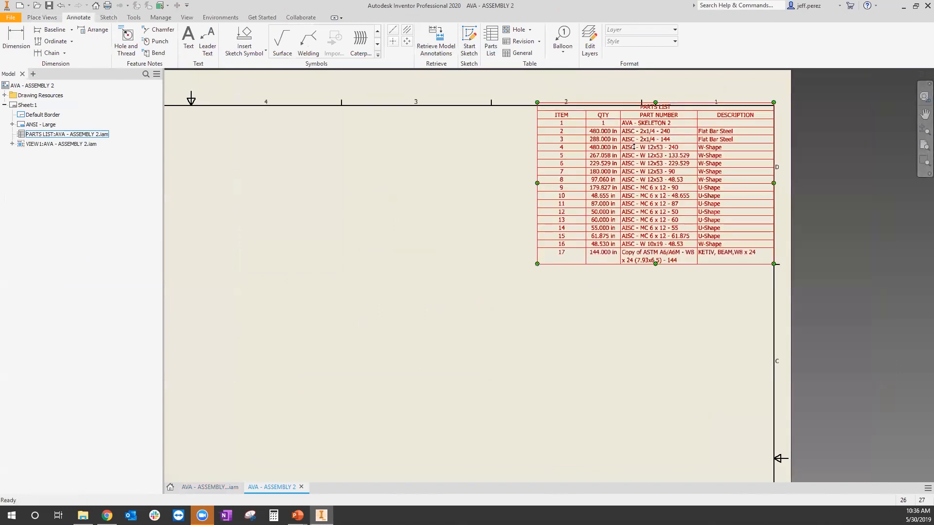
pyautogui.moveTo(696, 90); pyautogui.dragTo(683, 105)
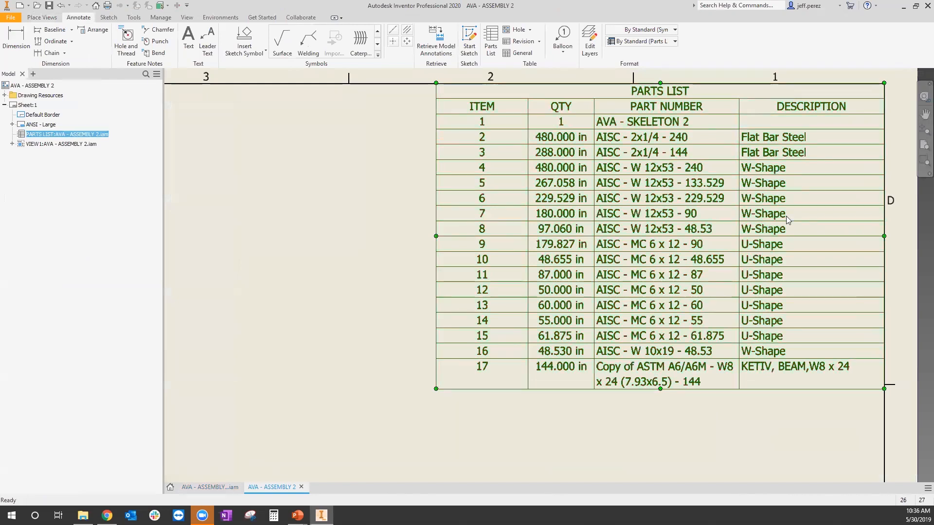
pyautogui.click(768, 381)
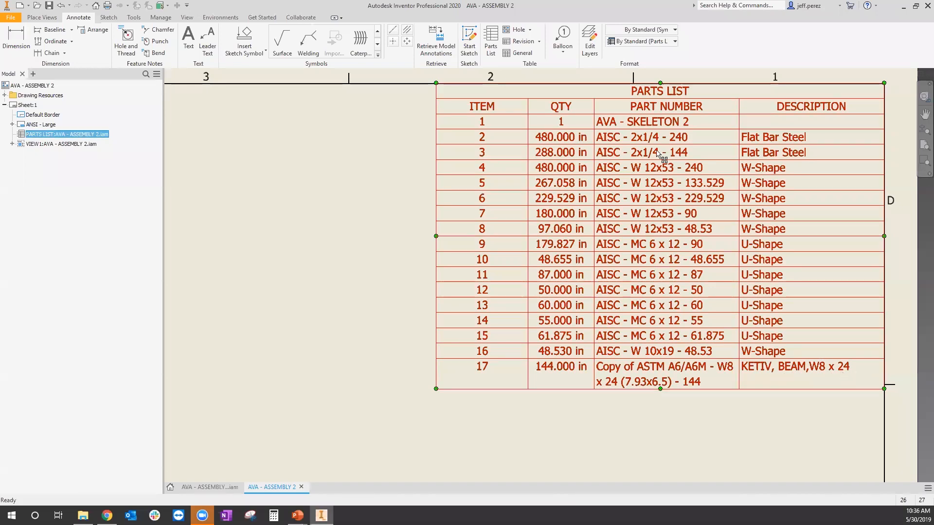
pyautogui.click(700, 399)
pyautogui.click(709, 385)
pyautogui.scroll(-2, 714, 359)
pyautogui.click(713, 357)
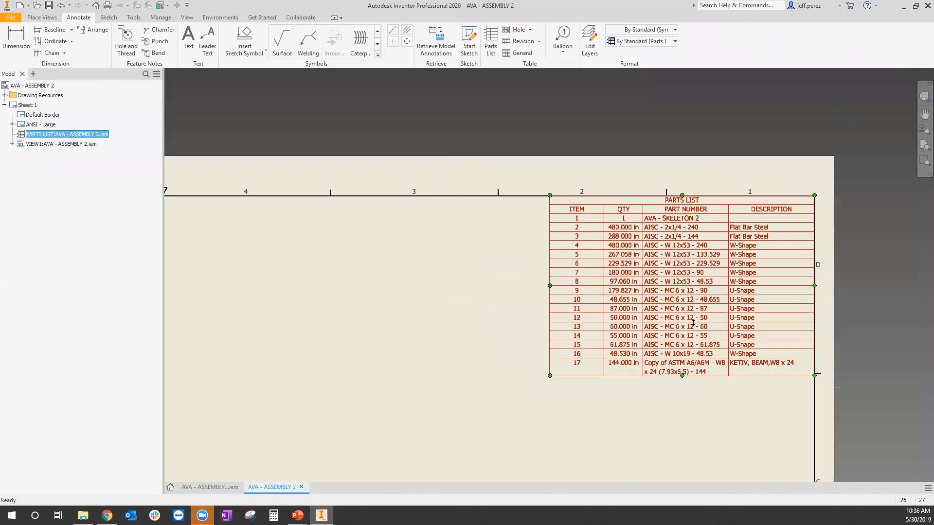
pyautogui.scroll(3, 710, 328)
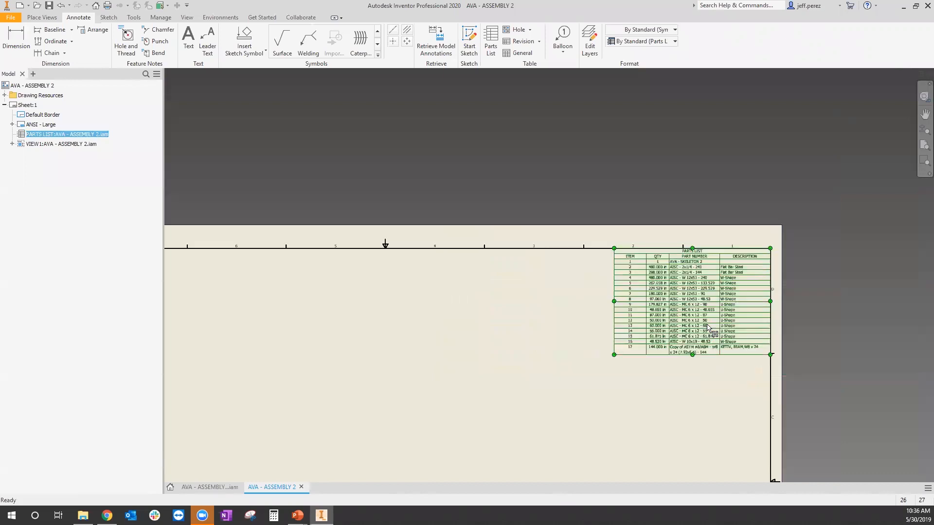
pyautogui.scroll(3, 598, 225)
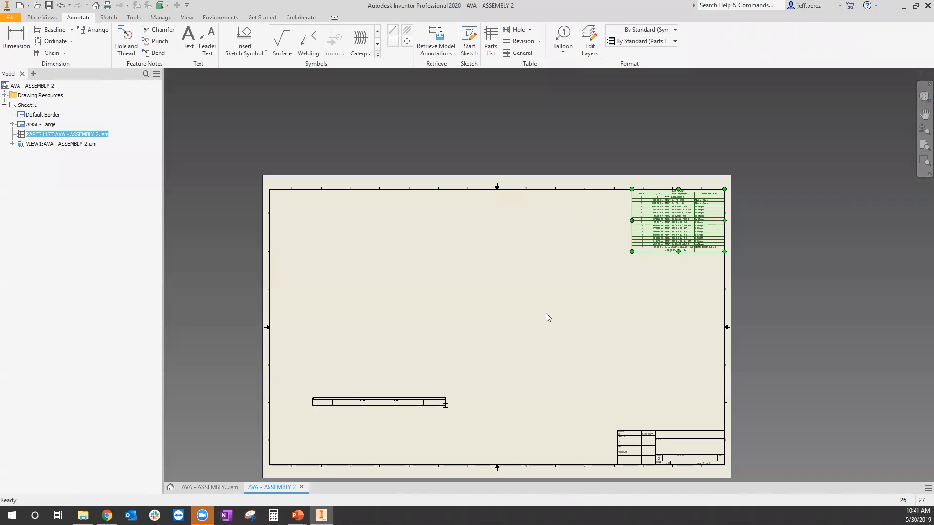
pyautogui.click(514, 313)
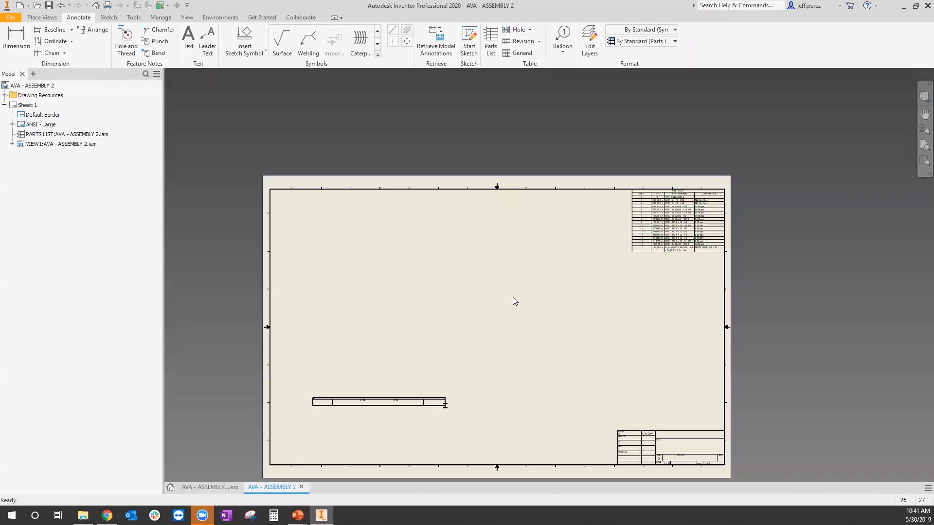
pyautogui.scroll(-2, 514, 296)
pyautogui.scroll(-1, 515, 298)
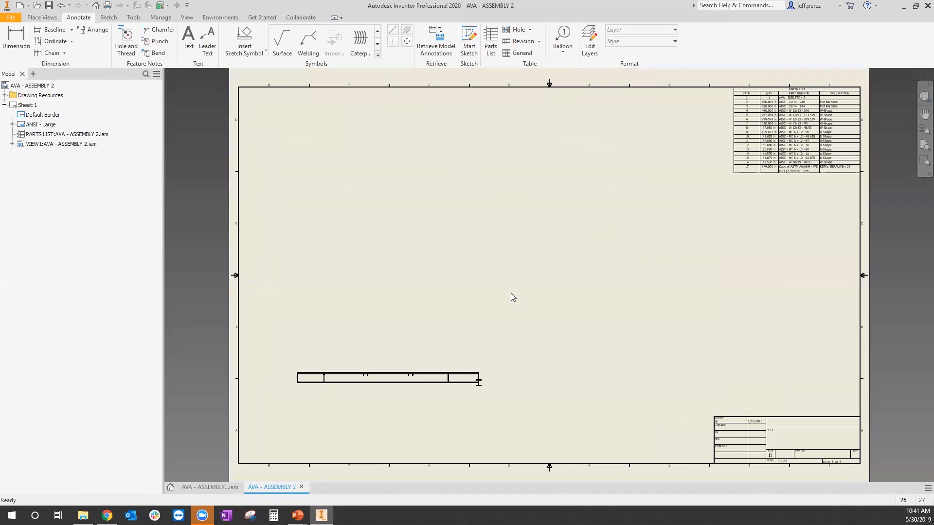
# Step: Open the File Naming Defaults in the application options and examine the Frame Generator naming patterns for the frame assembly and frame member
pyautogui.click(127, 18)
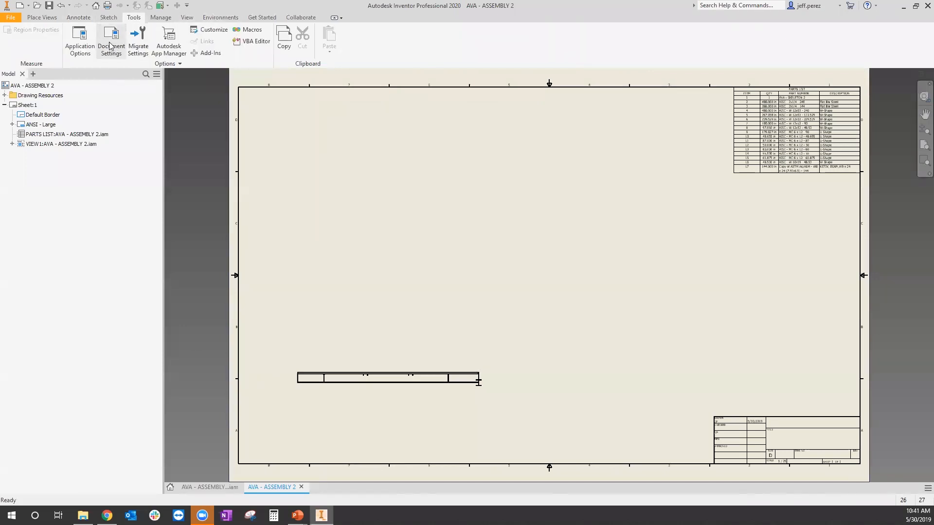
pyautogui.click(80, 41)
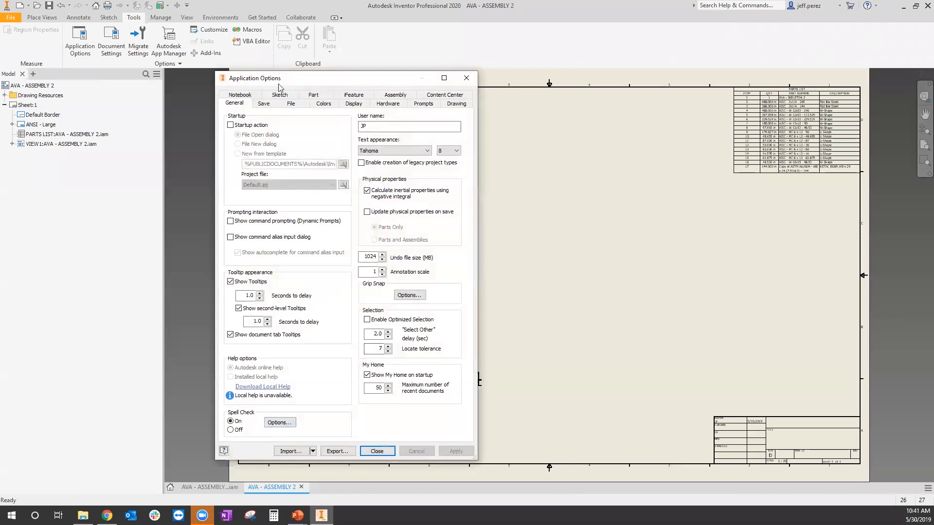
pyautogui.click(290, 104)
pyautogui.click(271, 417)
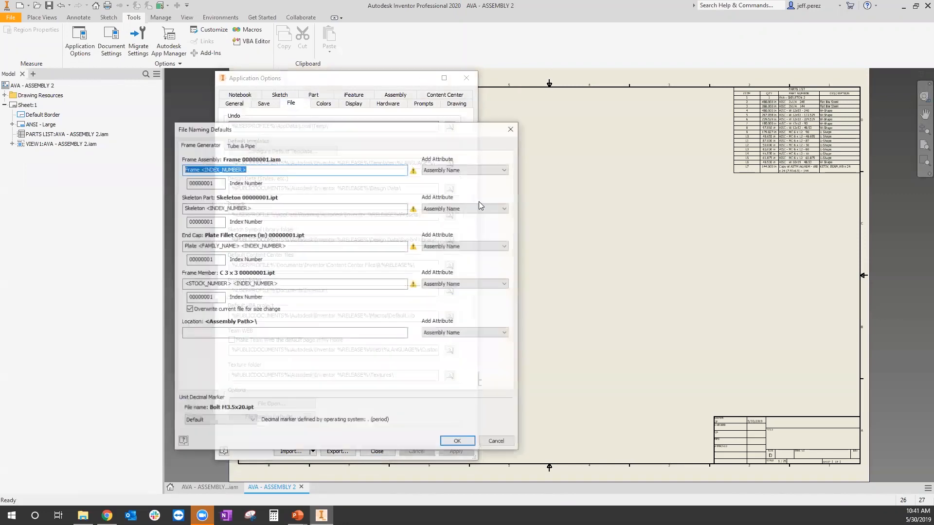
pyautogui.moveTo(402, 129); pyautogui.dragTo(551, 120)
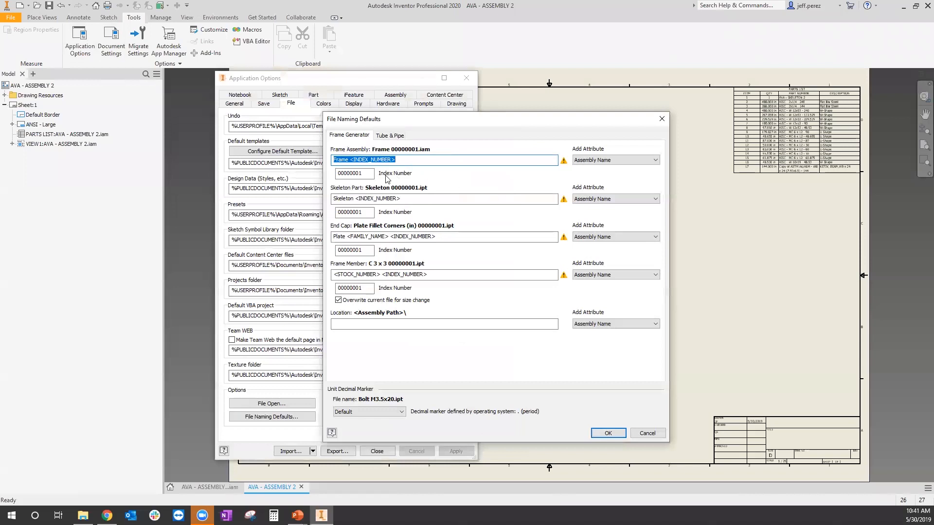
pyautogui.click(335, 159)
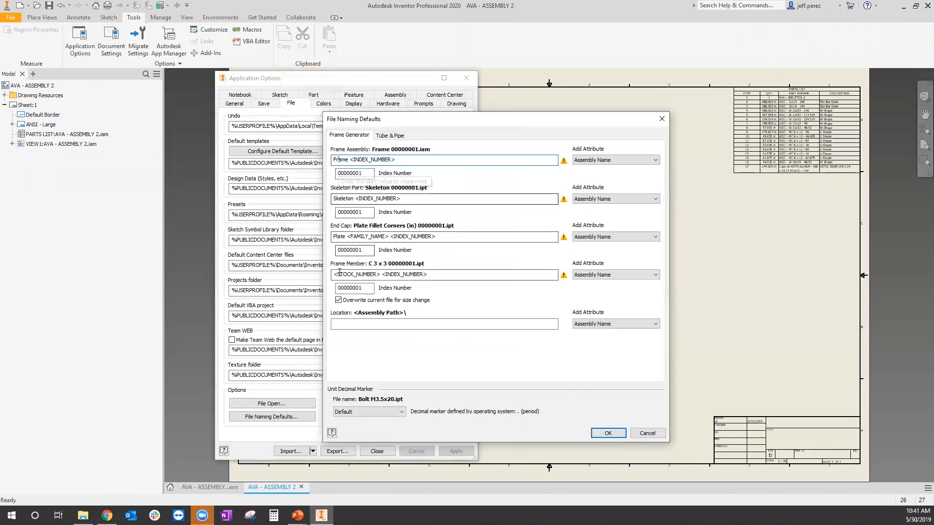
pyautogui.click(375, 275)
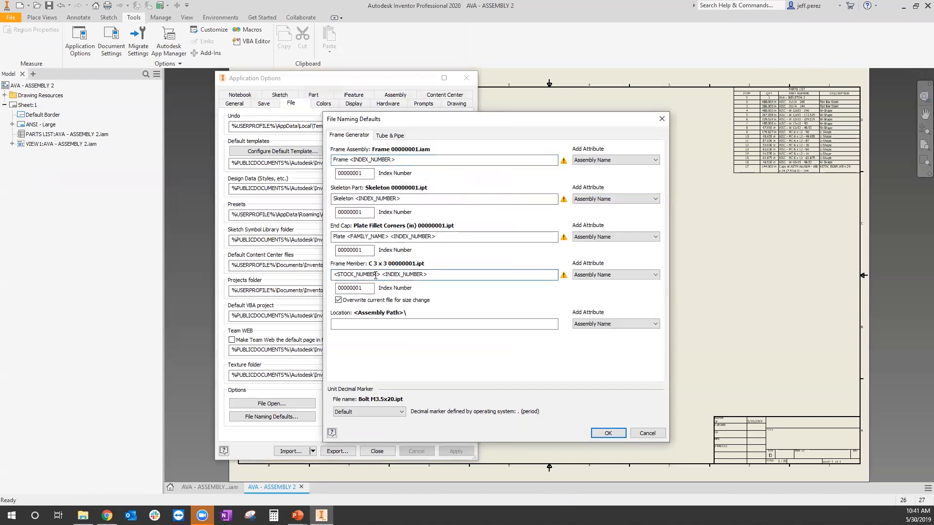
pyautogui.doubleClick(376, 273)
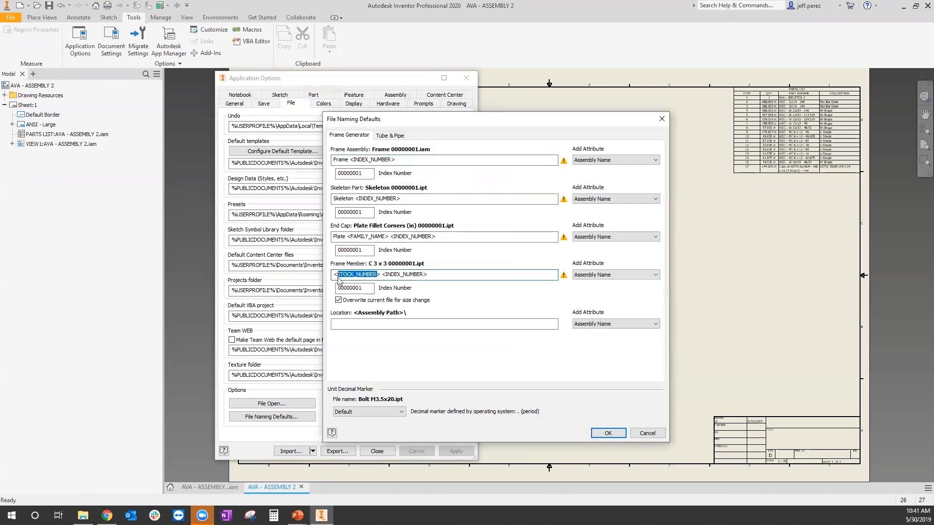